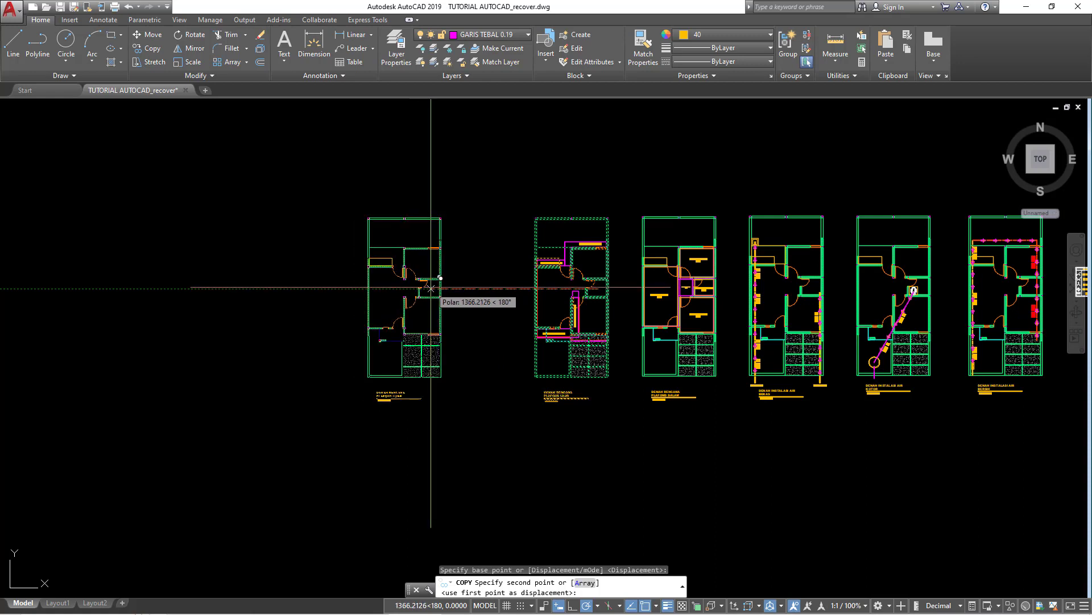
{"action": "key", "text": "Escape"}
{"action": "left_click", "coordinate": [506, 185]}
{"action": "left_click", "coordinate": [616, 416]}
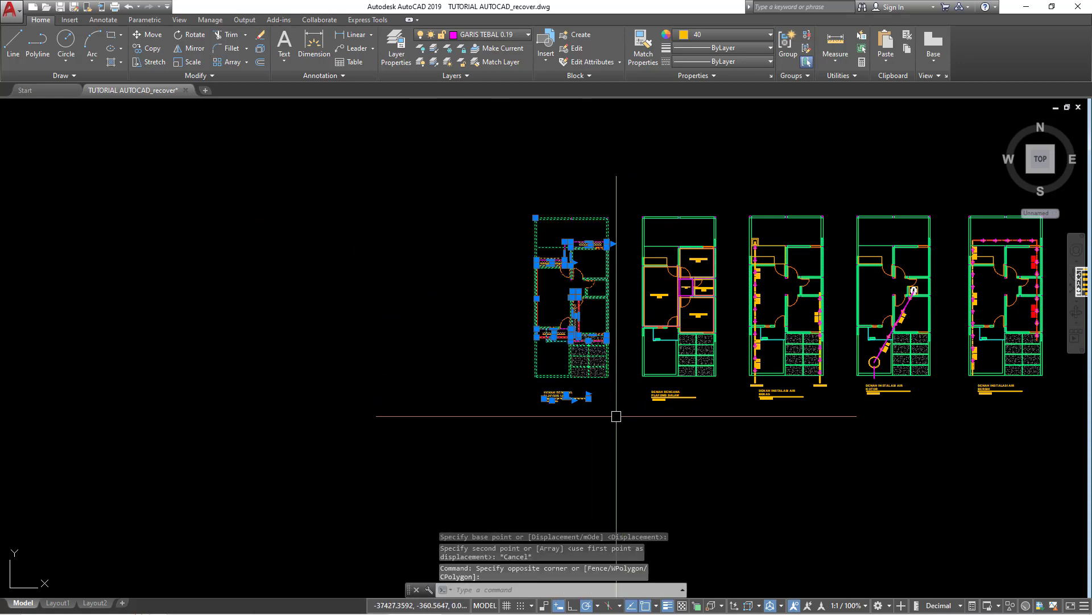
{"action": "left_click", "coordinate": [152, 48]}
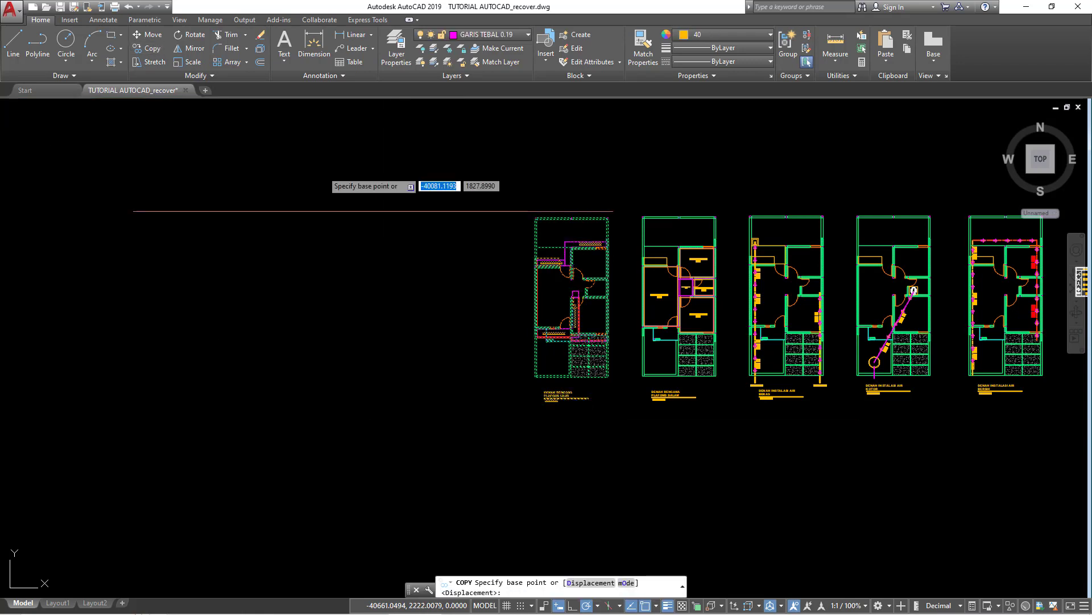
{"action": "left_click", "coordinate": [595, 326]}
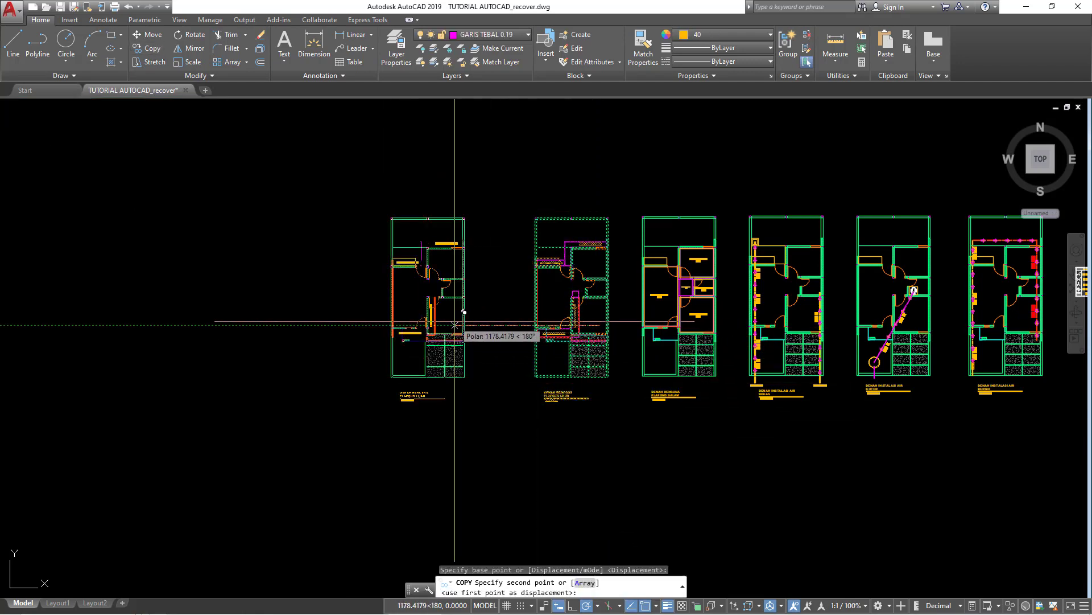
{"action": "key", "text": "Escape"}
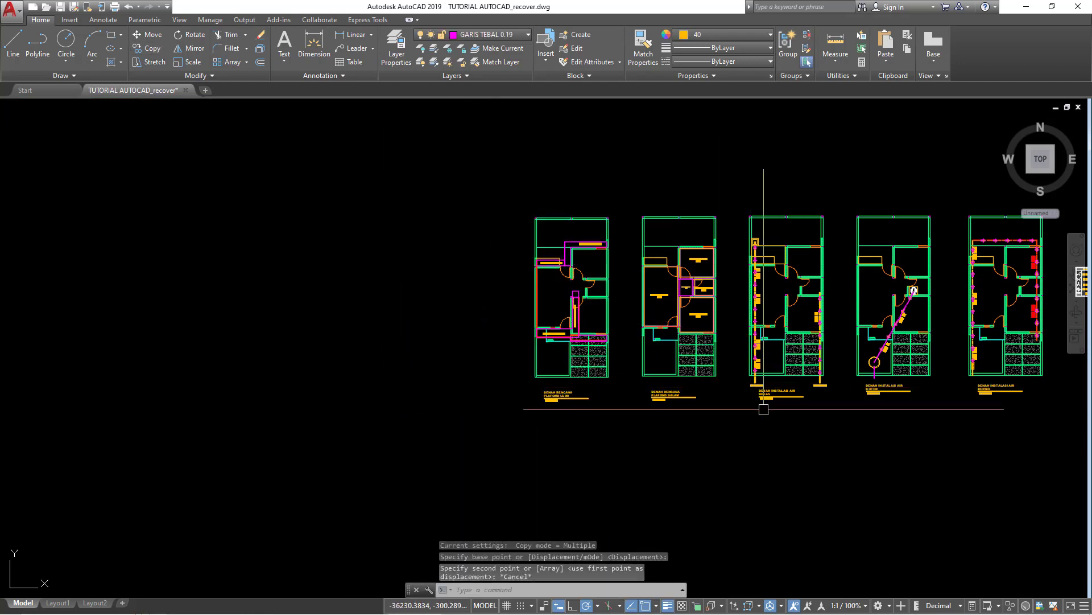
- Copy the interior gypsum ceiling plan with its title into the empty space beside the first plan in the row
{"action": "left_click", "coordinate": [728, 420]}
{"action": "left_click", "coordinate": [633, 217]}
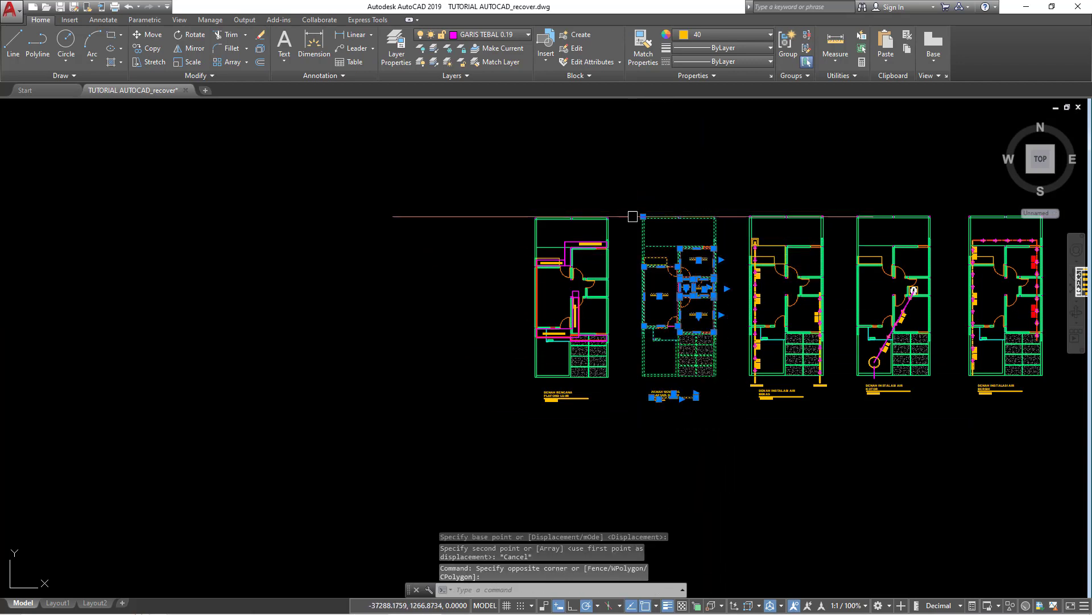
{"action": "left_click", "coordinate": [149, 48]}
{"action": "left_click", "coordinate": [683, 297]}
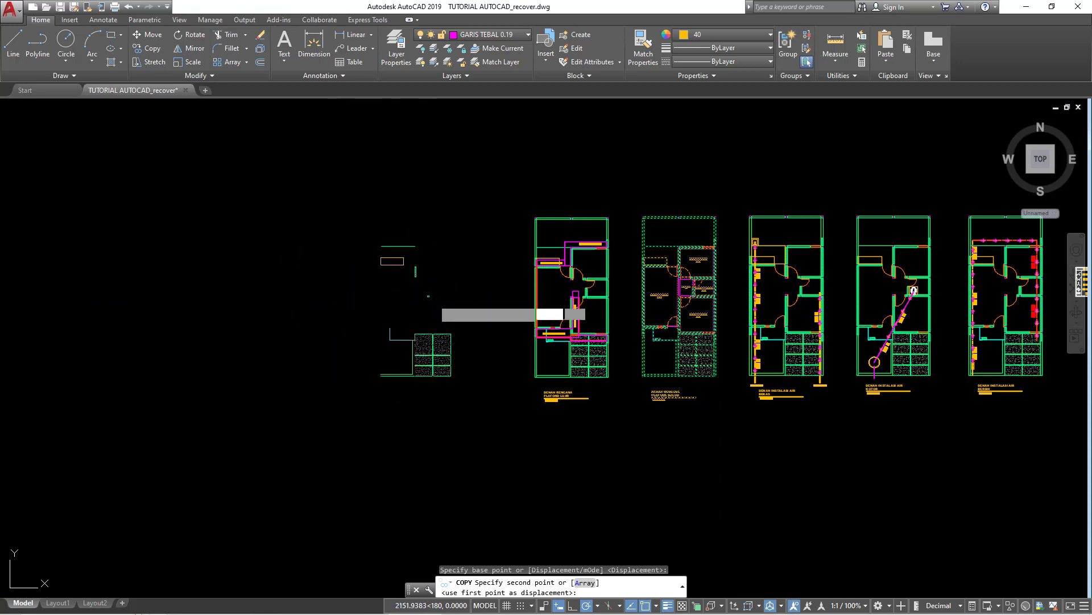
{"action": "left_click", "coordinate": [395, 287]}
{"action": "key", "text": "Escape"}
- Erase the thin orange inner outline along the walls of the large room labelled PLAFOND GYPSUM +3.50 in the copied plan
{"action": "scroll", "coordinate": [392, 273], "scroll_direction": "up", "scroll_amount": 6}
{"action": "scroll", "coordinate": [391, 273], "scroll_direction": "up", "scroll_amount": 2}
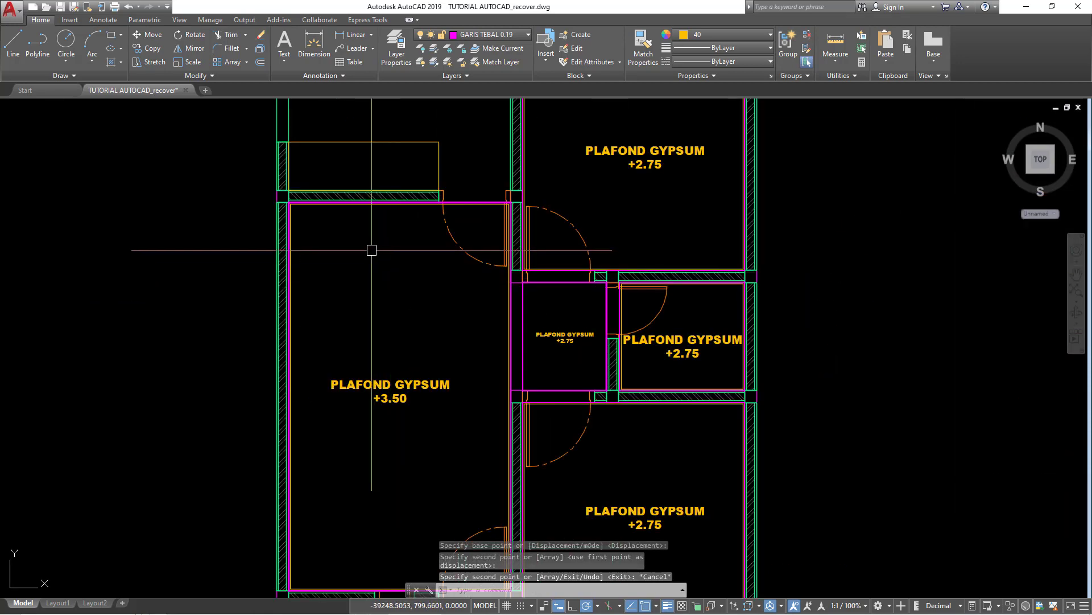
{"action": "scroll", "coordinate": [372, 250], "scroll_direction": "up", "scroll_amount": 8}
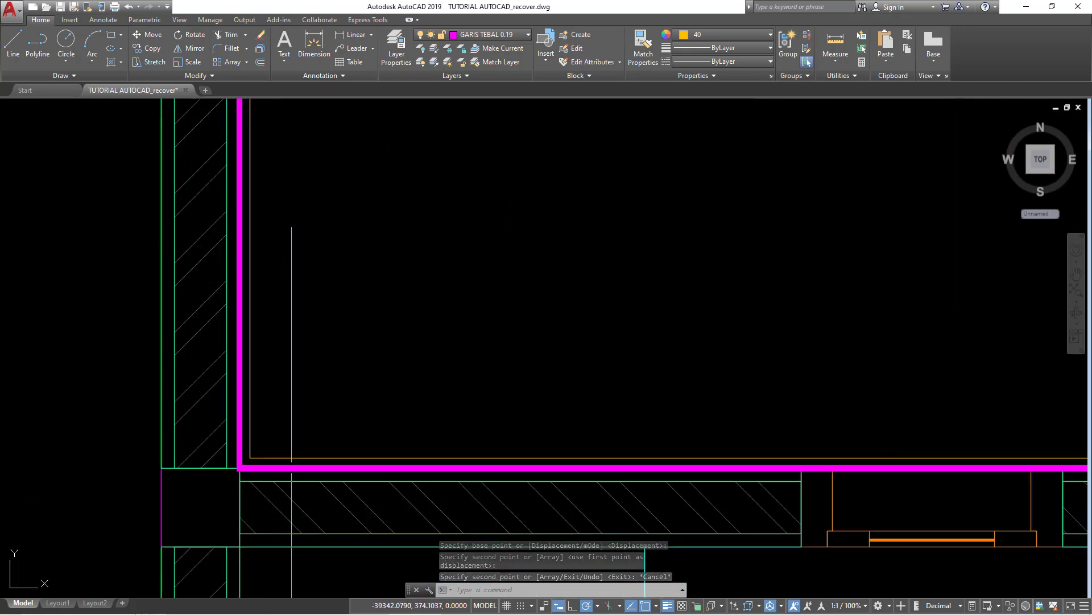
{"action": "scroll", "coordinate": [291, 466], "scroll_direction": "up", "scroll_amount": 2}
{"action": "scroll", "coordinate": [348, 418], "scroll_direction": "down", "scroll_amount": 10}
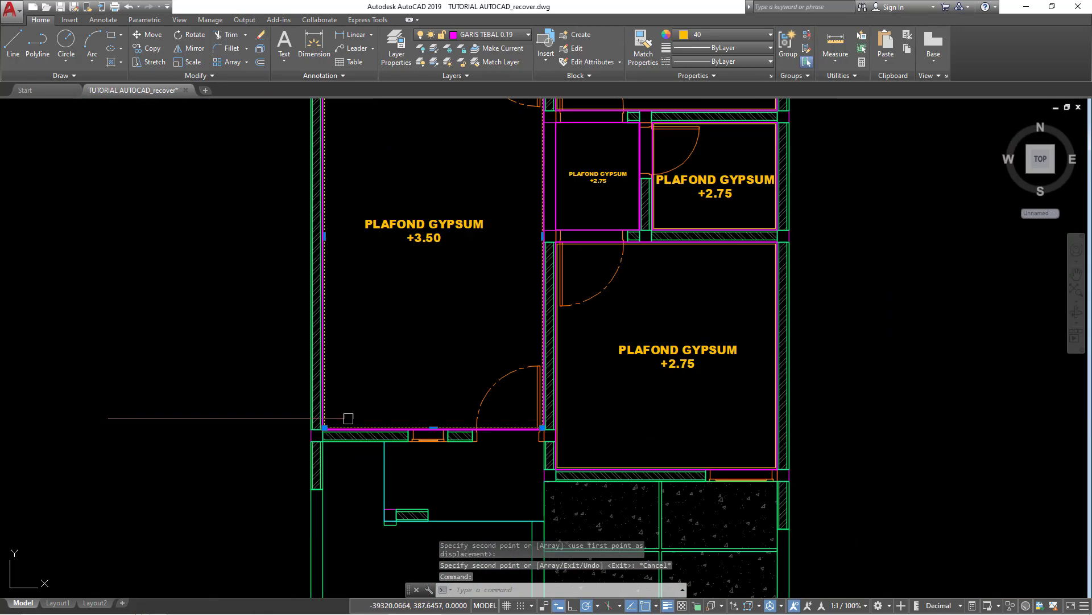
{"action": "scroll", "coordinate": [356, 414], "scroll_direction": "down", "scroll_amount": 2}
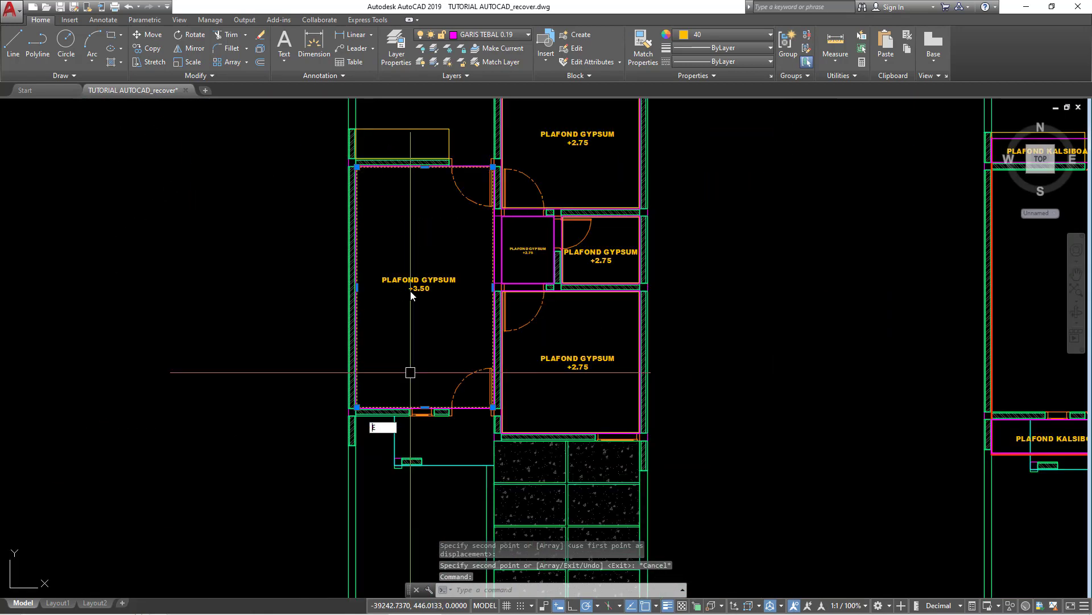
{"action": "key", "text": "Return"}
- Erase all five PLAFOND GYPSUM height labels from the rooms of the copied plan
{"action": "left_click", "coordinate": [445, 313]}
{"action": "left_click", "coordinate": [407, 257]}
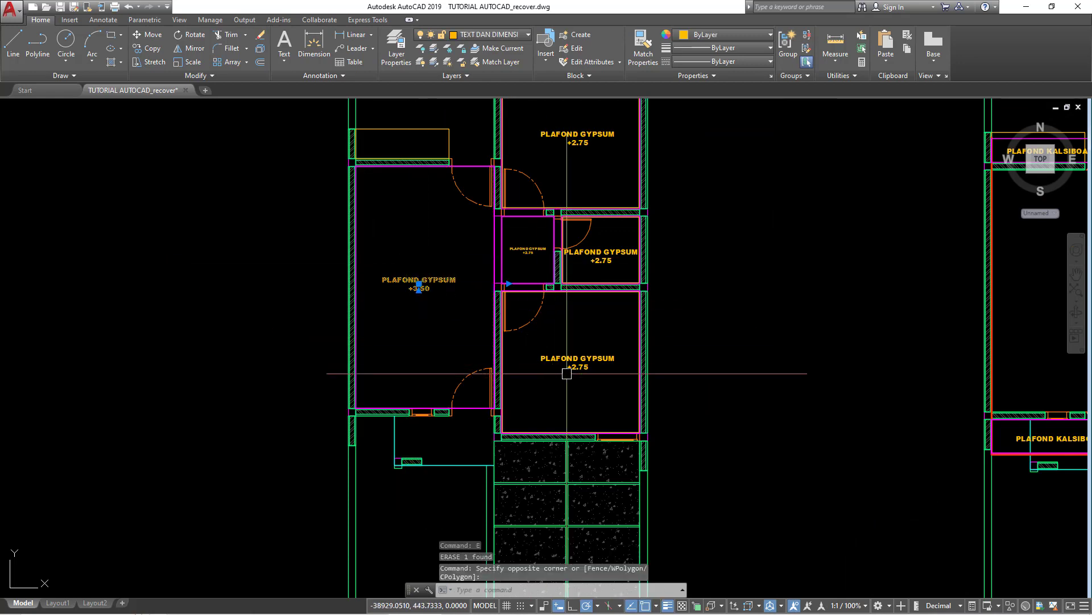
{"action": "left_click", "coordinate": [568, 371]}
{"action": "left_click", "coordinate": [551, 337]}
{"action": "left_click", "coordinate": [571, 377]}
{"action": "left_click", "coordinate": [610, 254]}
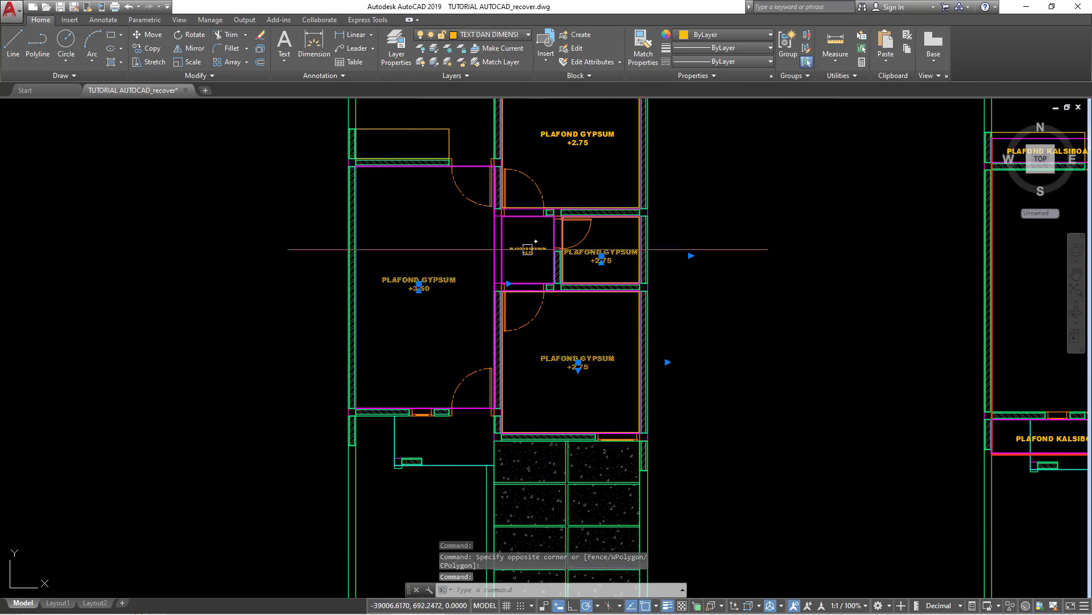
{"action": "left_click", "coordinate": [527, 249]}
{"action": "type", "text": "e"}
{"action": "key", "text": "Return"}
{"action": "middle_click_drag", "start_coordinate": [555, 179], "coordinate": [555, 229]}
{"action": "left_click", "coordinate": [578, 185]}
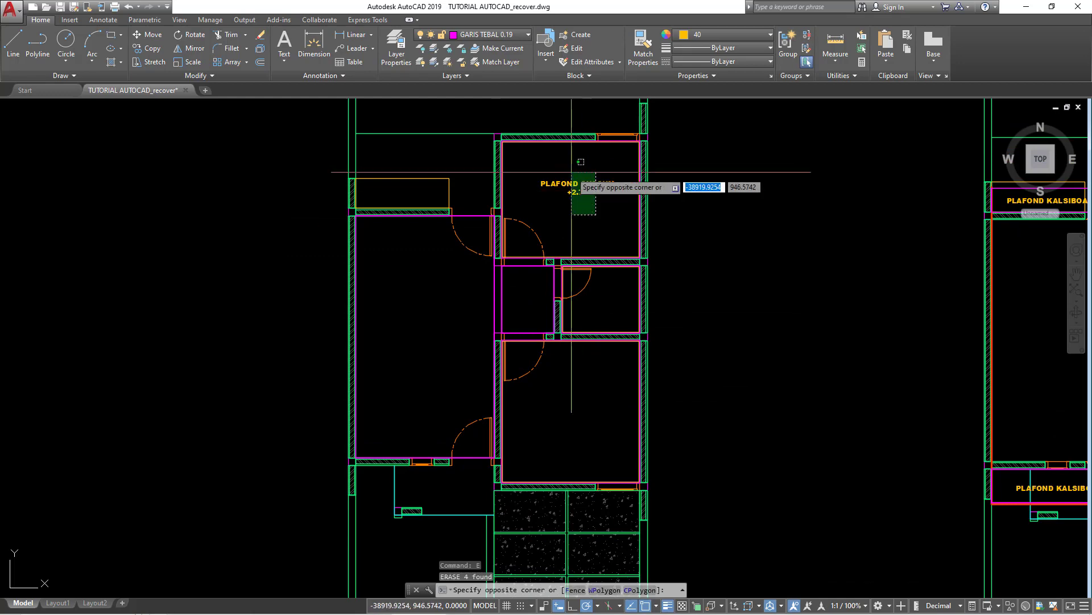
{"action": "key", "text": "Return"}
- Try erasing the magenta ceiling outlines of the large room and the adjoining hallway, and undo the erasures
{"action": "scroll", "coordinate": [471, 199], "scroll_direction": "up", "scroll_amount": 2}
{"action": "middle_click_drag", "start_coordinate": [471, 197], "coordinate": [469, 261]}
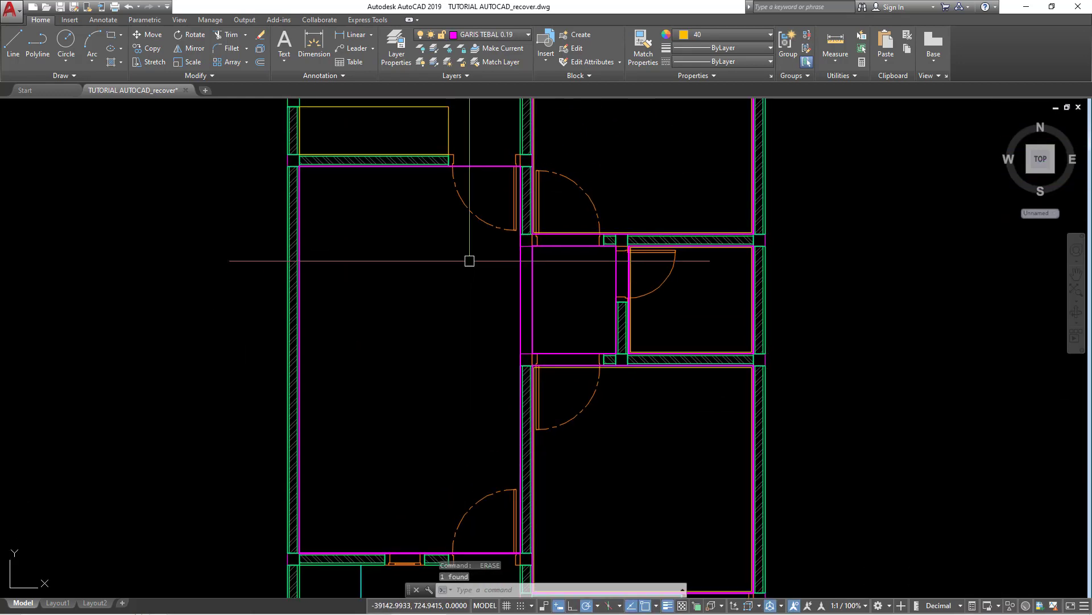
{"action": "left_click", "coordinate": [475, 167]}
{"action": "key", "text": "Return"}
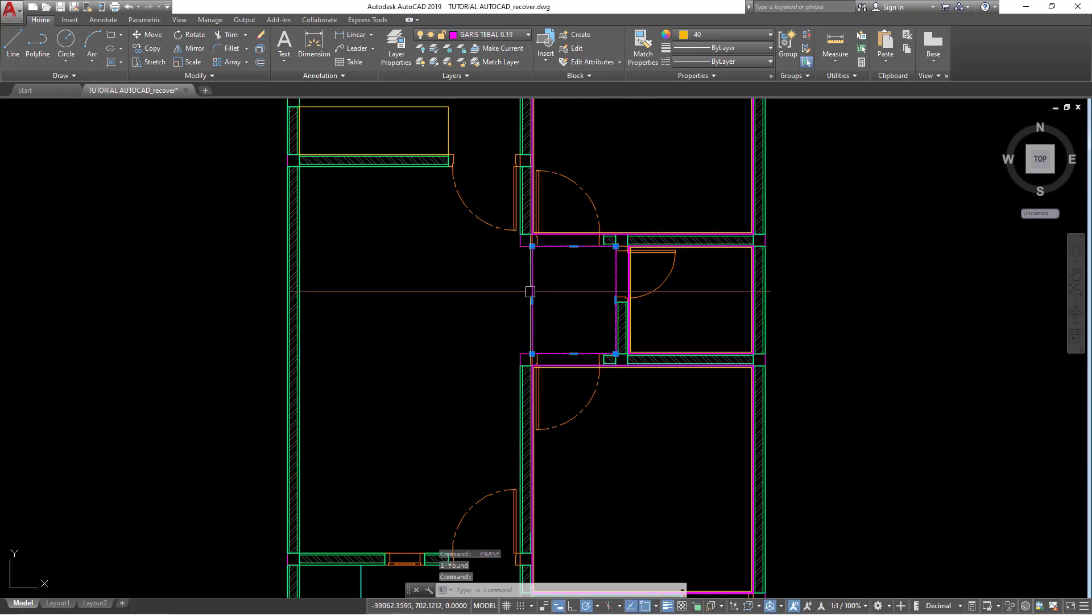
{"action": "key", "text": "Return"}
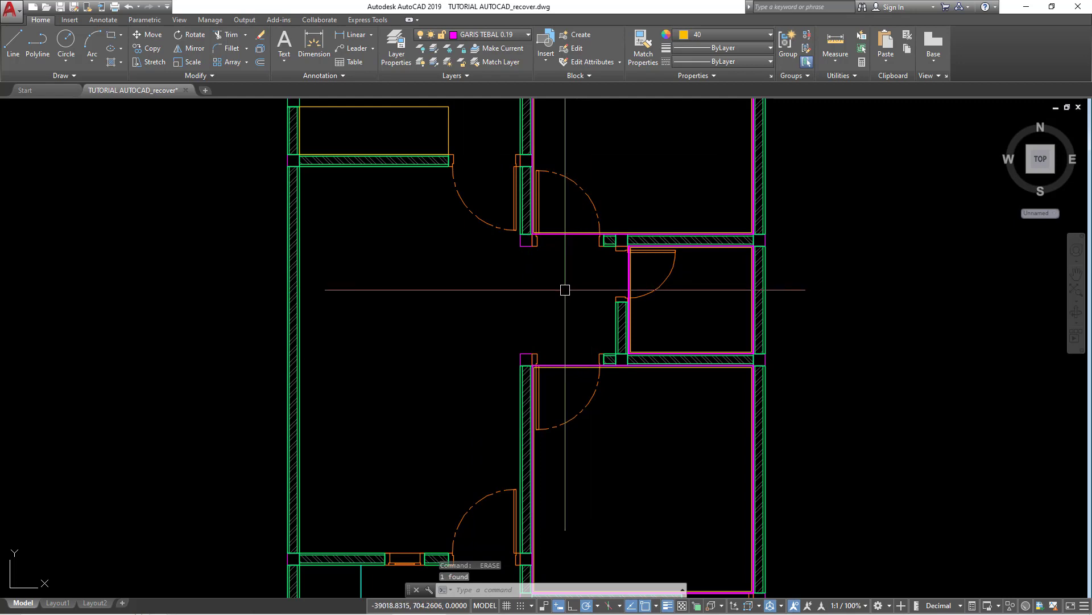
{"action": "scroll", "coordinate": [565, 290], "scroll_direction": "down", "scroll_amount": 2}
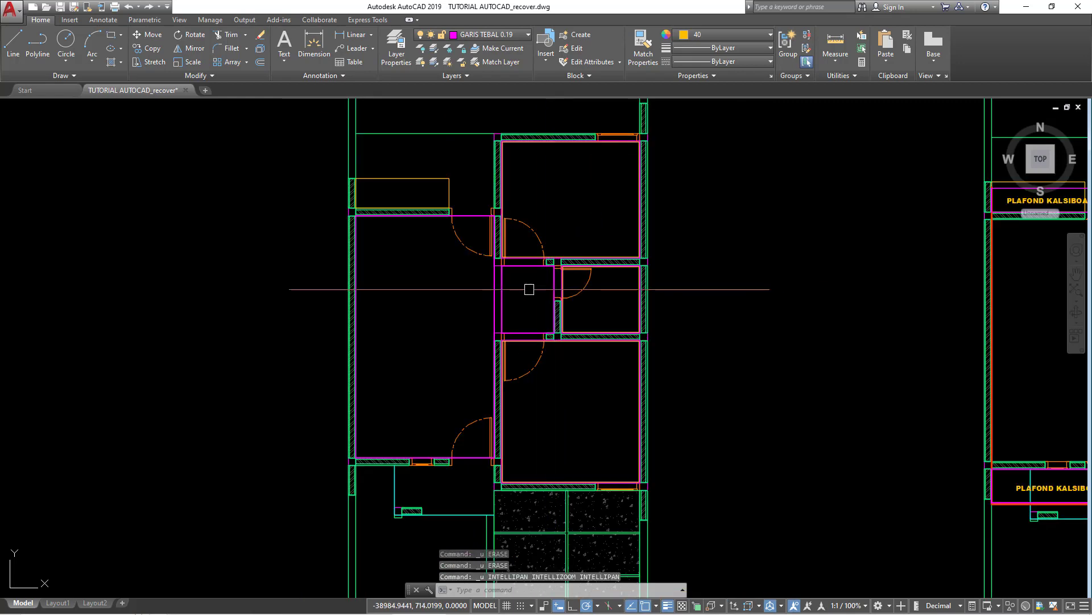
- Draw a vertical construction line through the lower corner of the large room's magenta outline, beside the front door
{"action": "middle_click_drag", "start_coordinate": [437, 305], "coordinate": [434, 264]}
{"action": "scroll", "coordinate": [401, 309], "scroll_direction": "up", "scroll_amount": 2}
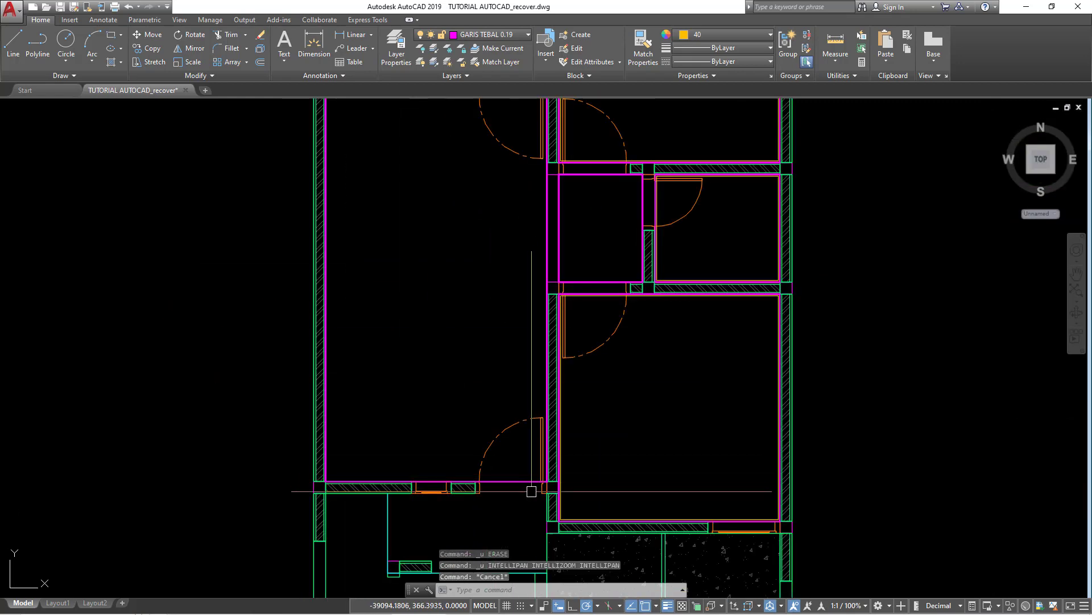
{"action": "key", "text": "Escape"}
{"action": "key", "text": "Escape"}
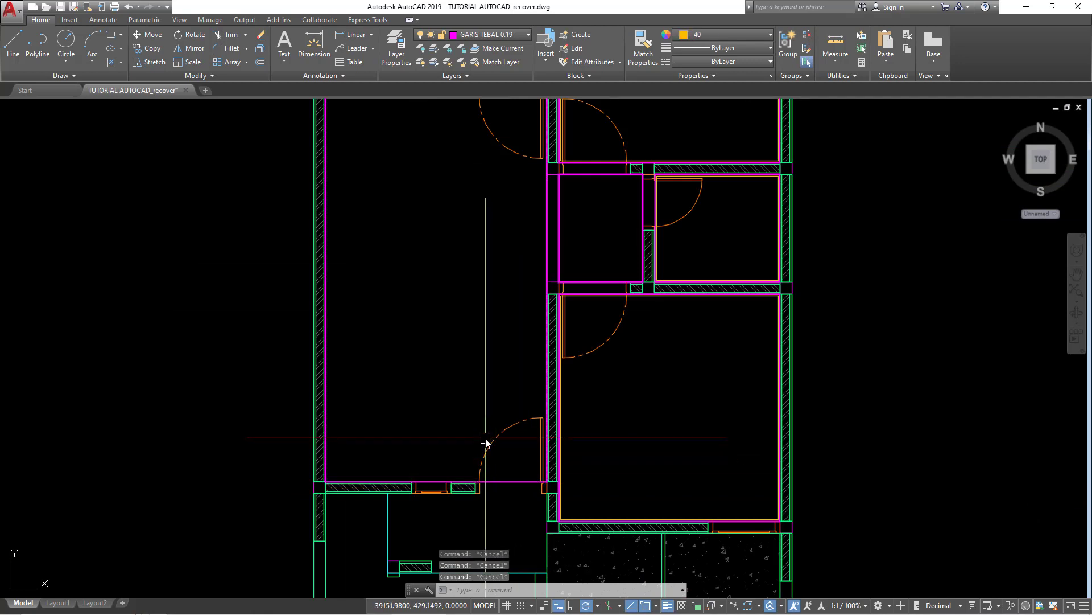
{"action": "type", "text": "XL"}
{"action": "key", "text": "Return"}
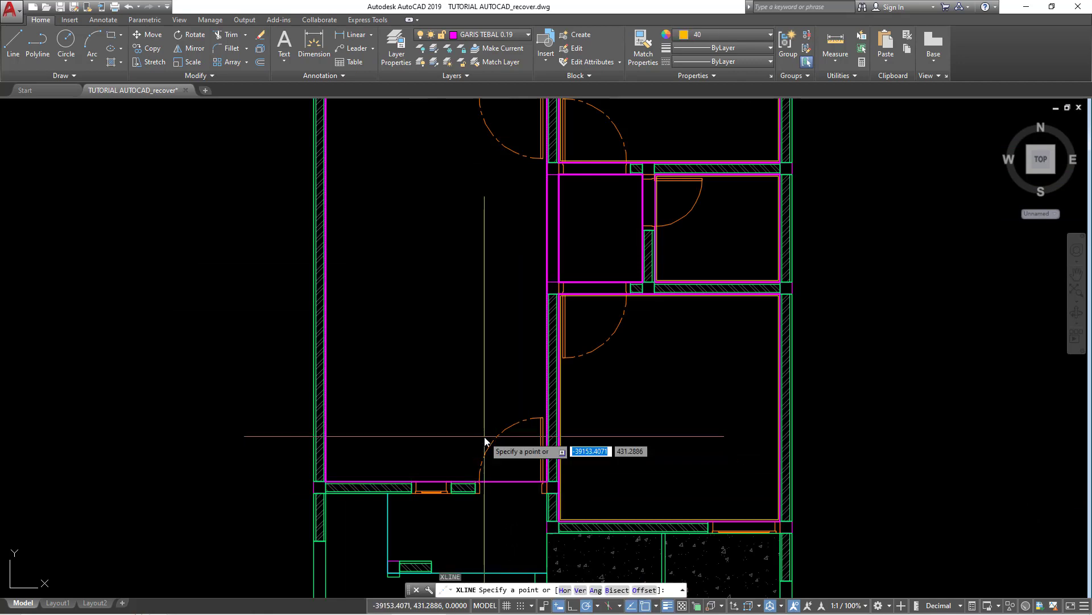
{"action": "type", "text": "v"}
{"action": "key", "text": "Return"}
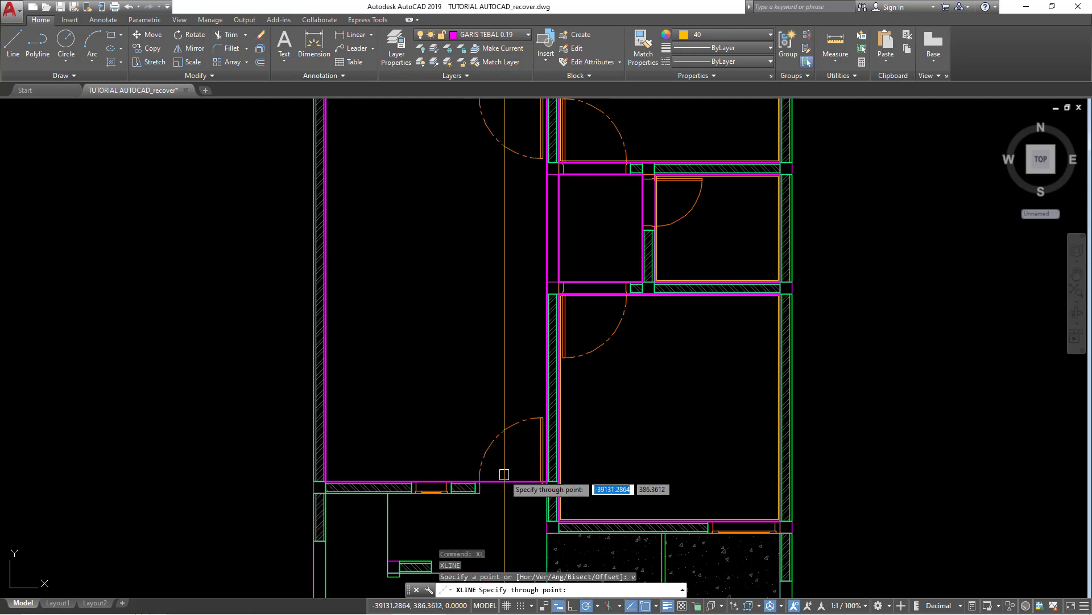
{"action": "scroll", "coordinate": [534, 491], "scroll_direction": "up", "scroll_amount": 4}
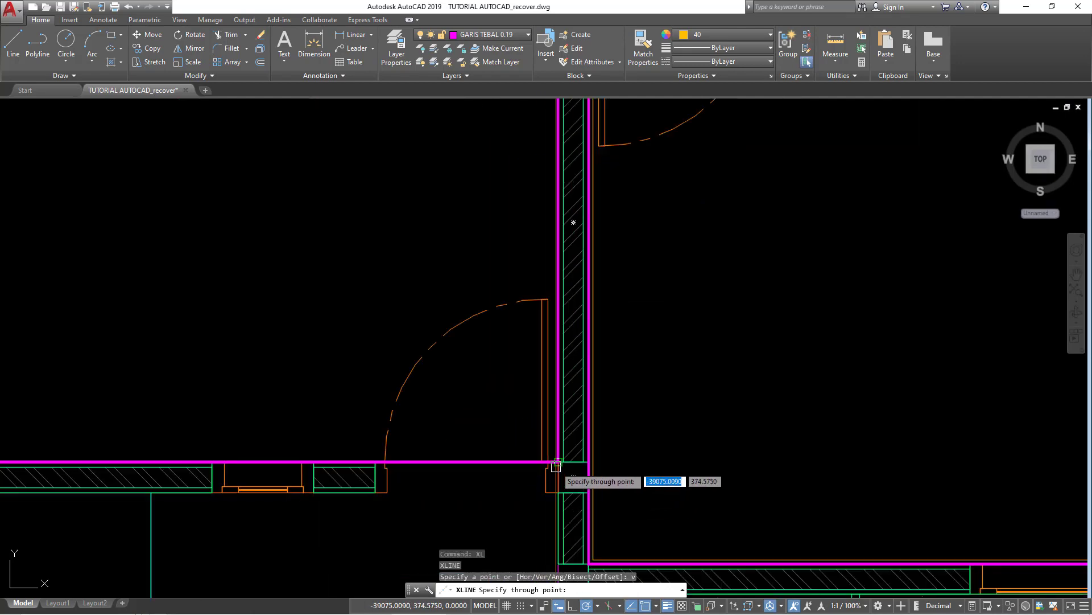
{"action": "scroll", "coordinate": [558, 462], "scroll_direction": "down", "scroll_amount": 6}
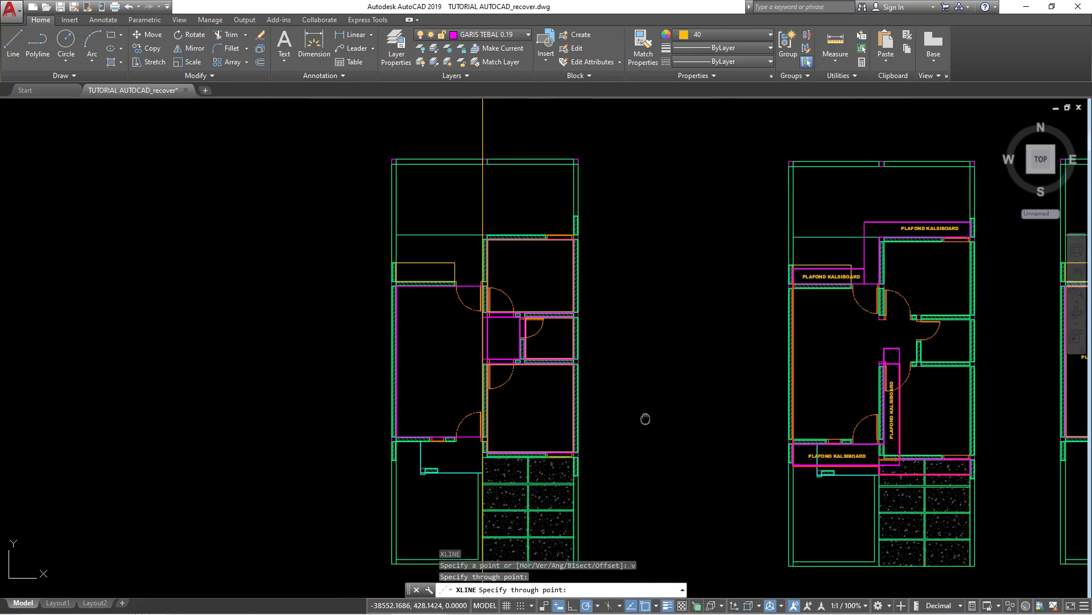
{"action": "key", "text": "Escape"}
{"action": "key", "text": "Escape"}
- Offset the vertical construction line 4 units towards the inside of the large room
{"action": "type", "text": "o"}
{"action": "key", "text": "Return"}
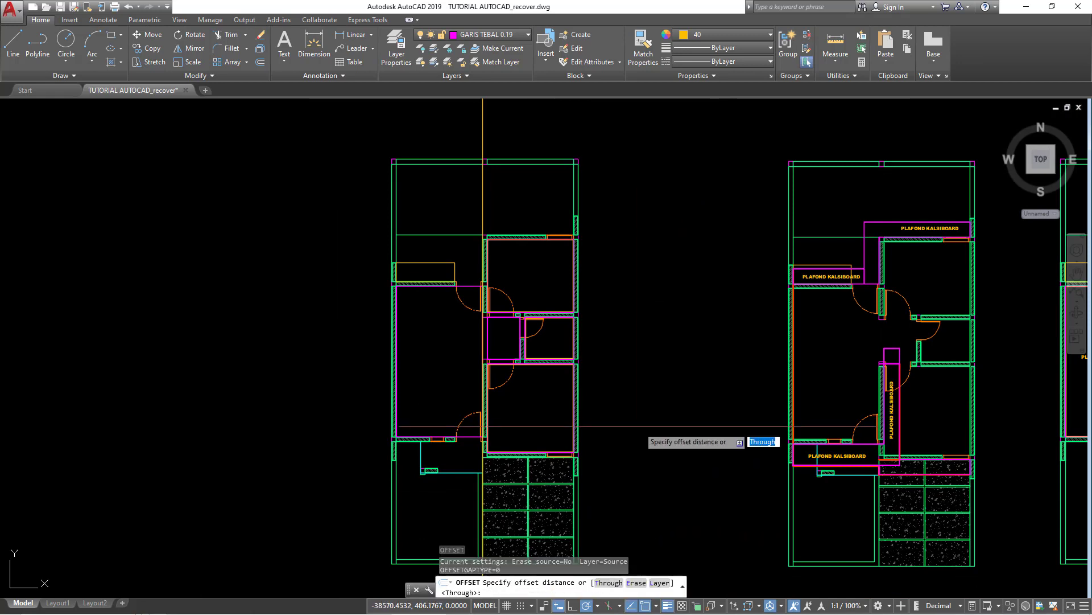
{"action": "type", "text": "4"}
{"action": "key", "text": "Return"}
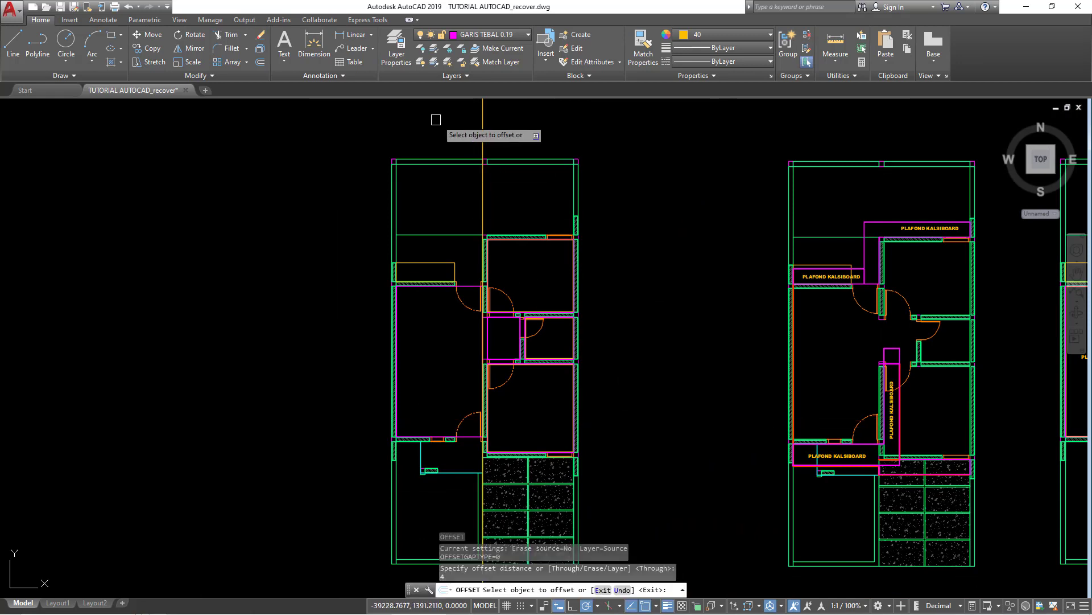
{"action": "left_click", "coordinate": [483, 137]}
{"action": "left_click", "coordinate": [449, 125]}
{"action": "scroll", "coordinate": [504, 208], "scroll_direction": "up", "scroll_amount": 4}
{"action": "key", "text": "Escape"}
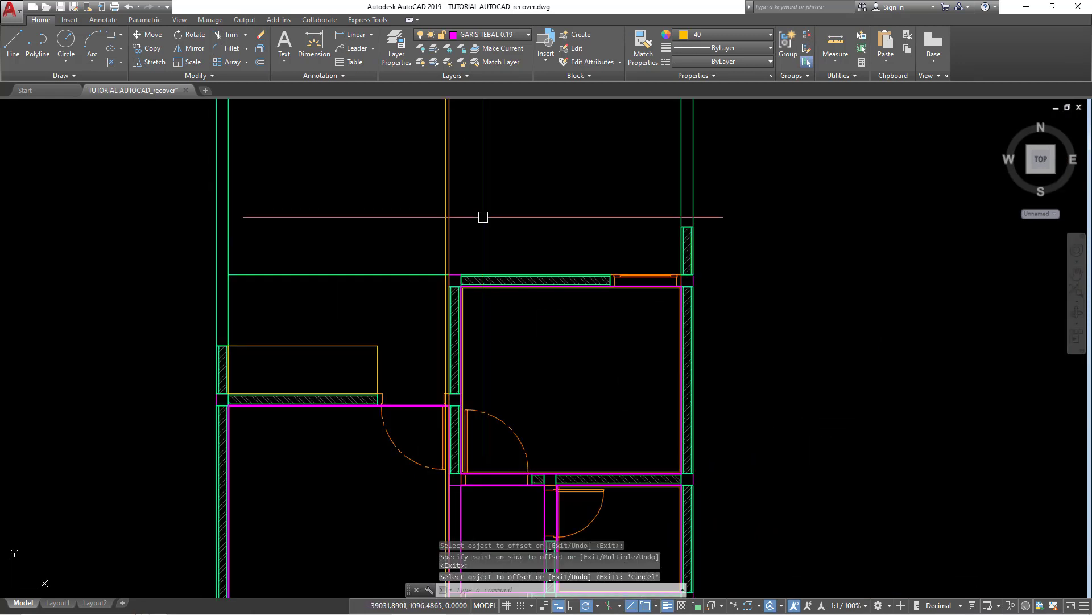
- Copy the pair of vertical construction lines 60 units horizontally into the large room
{"action": "left_click", "coordinate": [462, 233]}
{"action": "left_click", "coordinate": [404, 220]}
{"action": "type", "text": "co"}
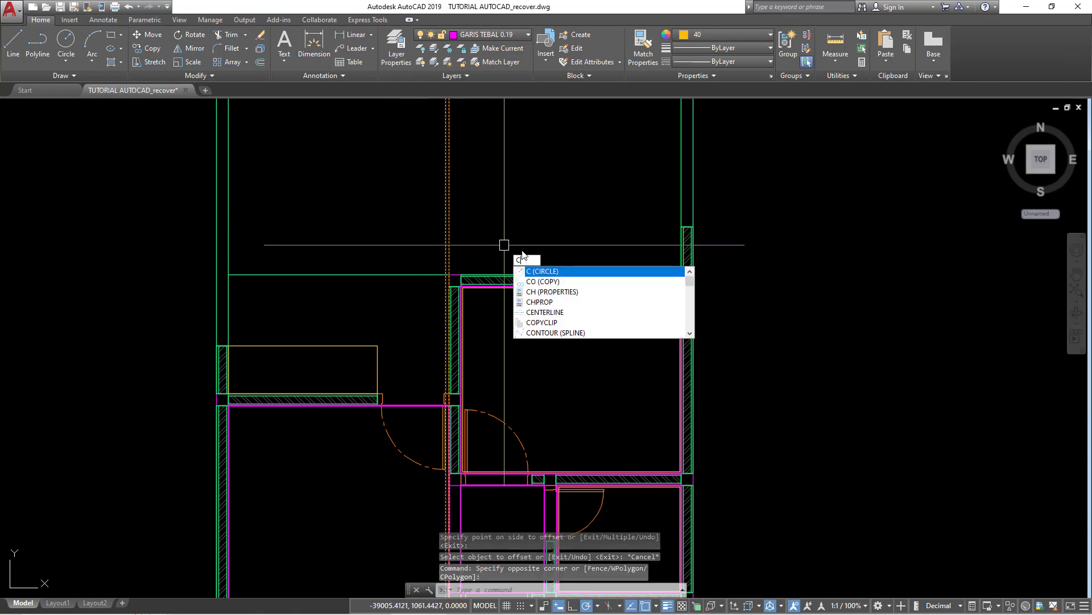
{"action": "key", "text": "Return"}
{"action": "left_click", "coordinate": [581, 226]}
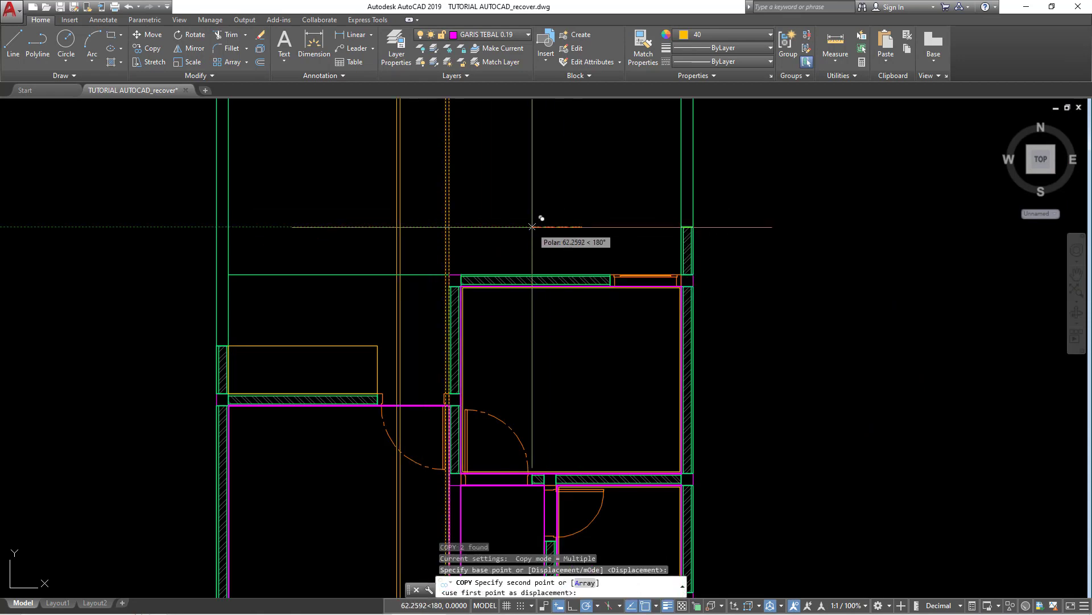
{"action": "key", "text": "Return"}
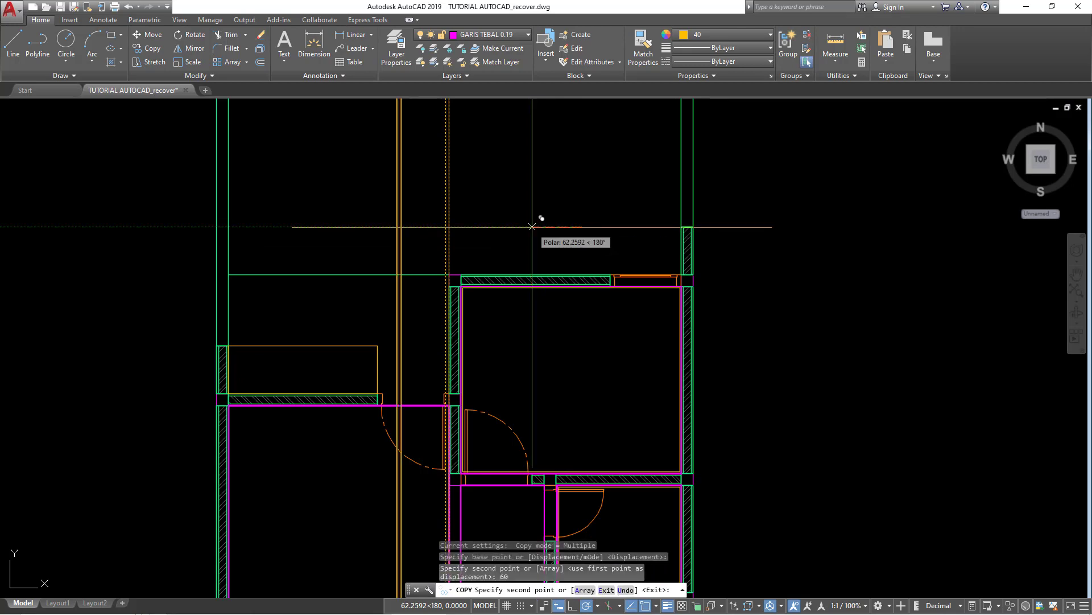
{"action": "key", "text": "Return"}
- Copy the newly placed pair of vertical lines another 60 units across the large room, away from the door-side wall
{"action": "scroll", "coordinate": [494, 232], "scroll_direction": "down", "scroll_amount": 4}
{"action": "middle_click_drag", "start_coordinate": [493, 231], "coordinate": [489, 225]}
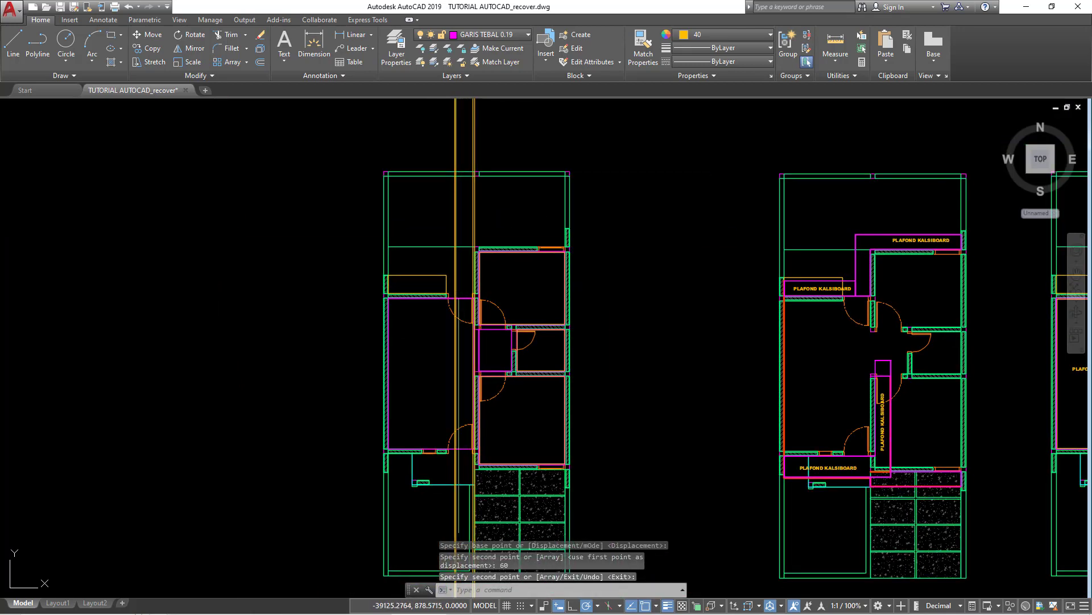
{"action": "scroll", "coordinate": [454, 322], "scroll_direction": "up", "scroll_amount": 4}
{"action": "middle_click_drag", "start_coordinate": [470, 371], "coordinate": [469, 308]}
{"action": "left_click", "coordinate": [430, 328]}
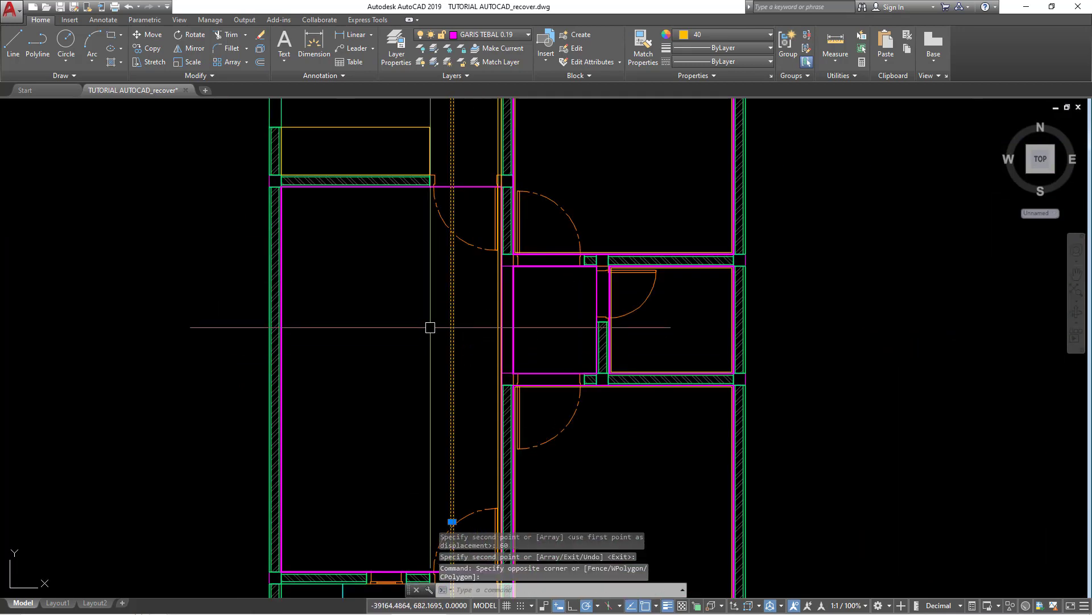
{"action": "key", "text": "Return"}
{"action": "left_click", "coordinate": [460, 352]}
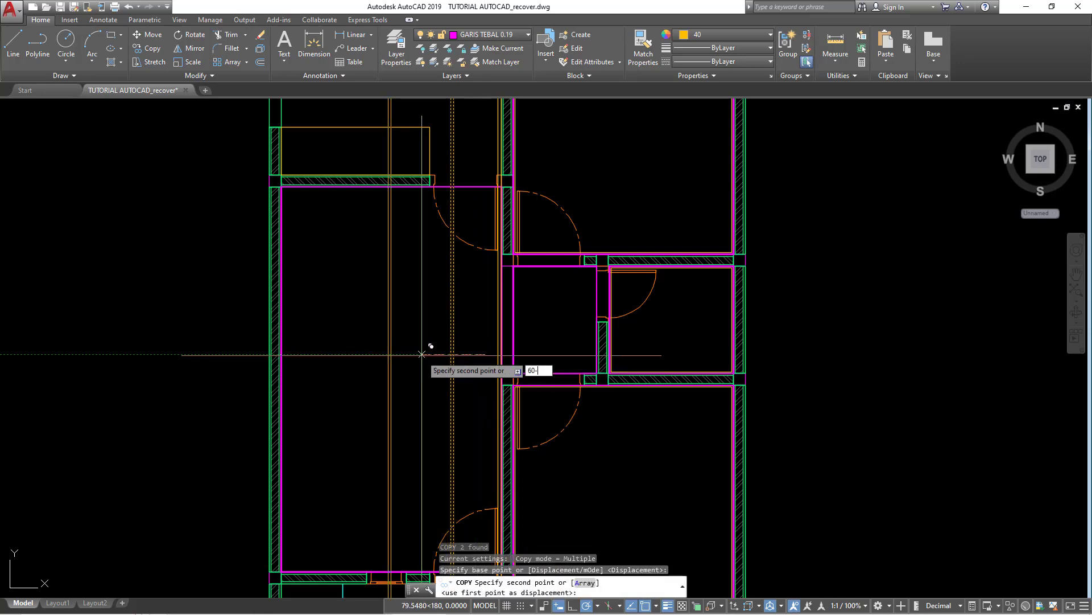
{"action": "type", "text": "60"}
{"action": "key", "text": "Return"}
{"action": "key", "text": "Return"}
- Copy the third pair of vertical lines from the door-side wall twice towards the opposite wall, keeping the existing pair spacing
{"action": "middle_click_drag", "start_coordinate": [427, 377], "coordinate": [418, 295]}
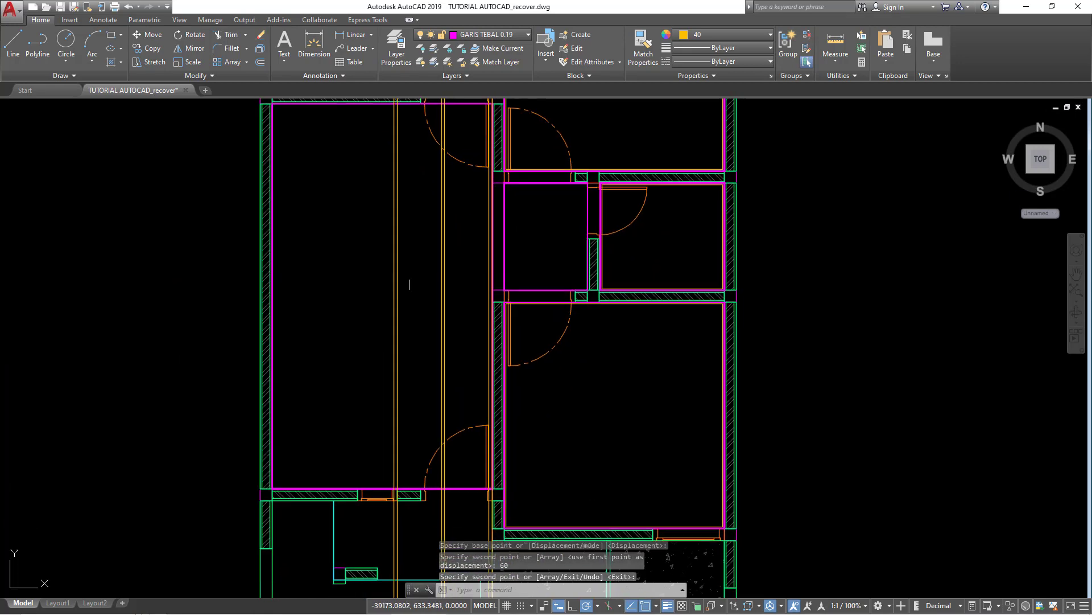
{"action": "left_click", "coordinate": [399, 324]}
{"action": "left_click", "coordinate": [383, 343]}
{"action": "middle_click_drag", "start_coordinate": [412, 463], "coordinate": [416, 406]}
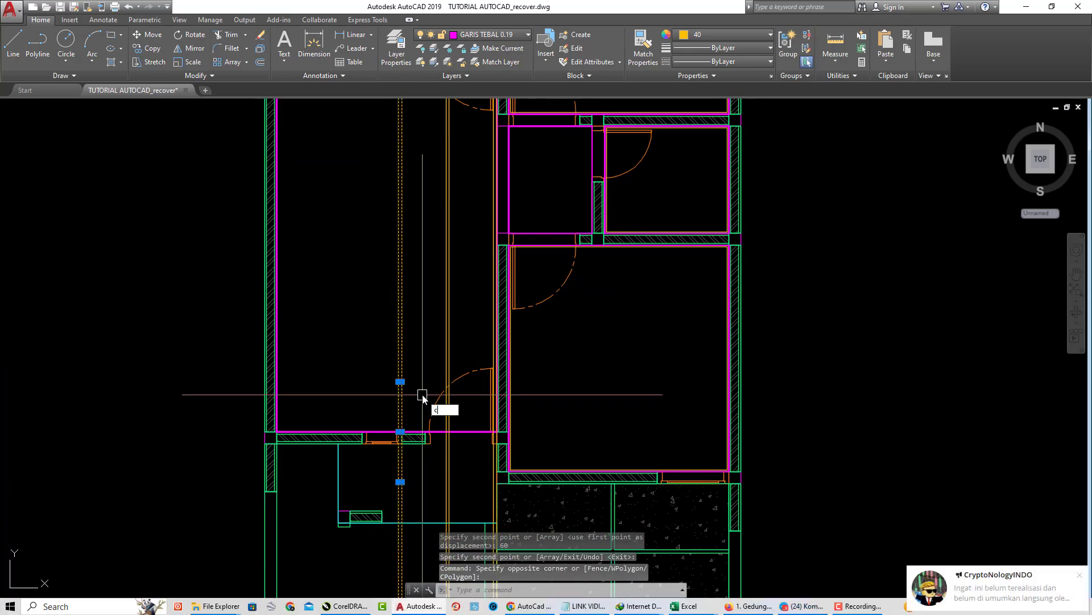
{"action": "key", "text": "Return"}
{"action": "scroll", "coordinate": [444, 434], "scroll_direction": "up", "scroll_amount": 2}
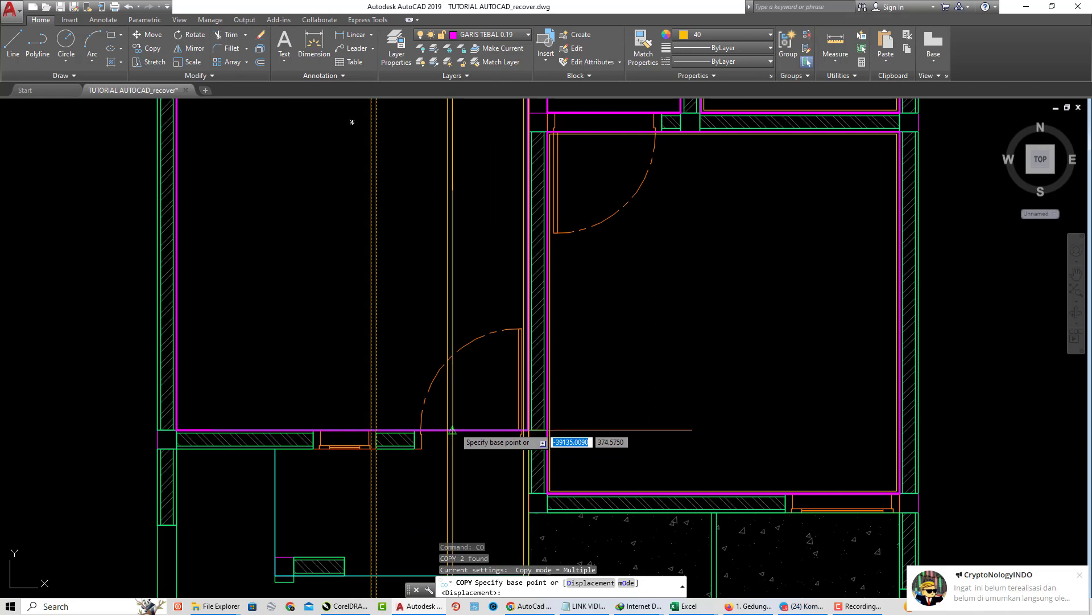
{"action": "left_click", "coordinate": [452, 431]}
{"action": "left_click", "coordinate": [305, 422]}
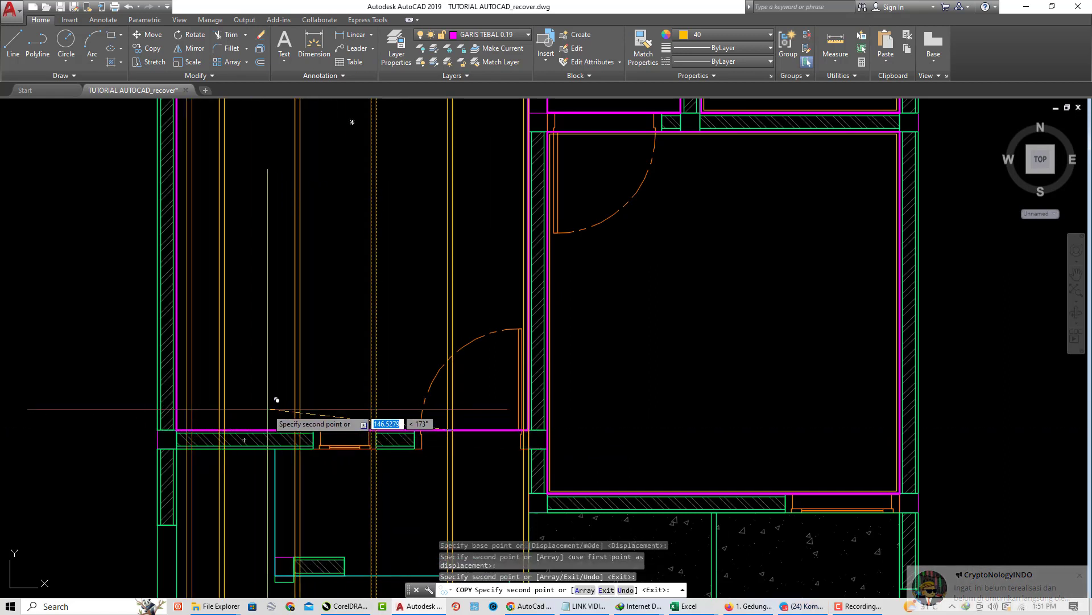
{"action": "key", "text": "Escape"}
- Copy the last vertical pair so its outer line sits on the magenta outline's lower corner at the wall opposite the door
{"action": "left_click_drag", "start_coordinate": [266, 408], "coordinate": [205, 392]}
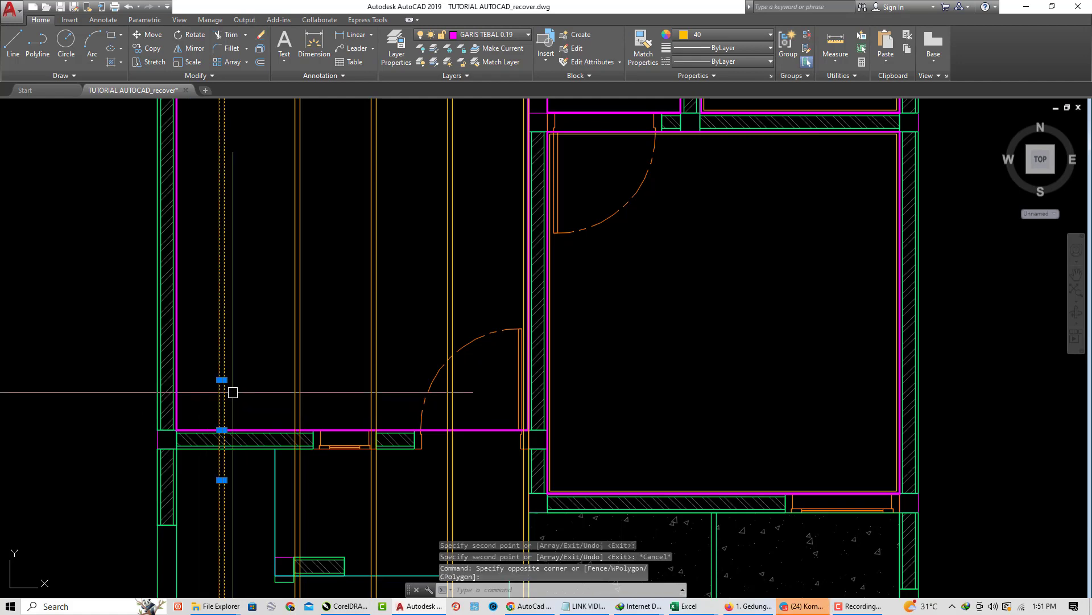
{"action": "key", "text": "space"}
{"action": "scroll", "coordinate": [219, 412], "scroll_direction": "up", "scroll_amount": 3}
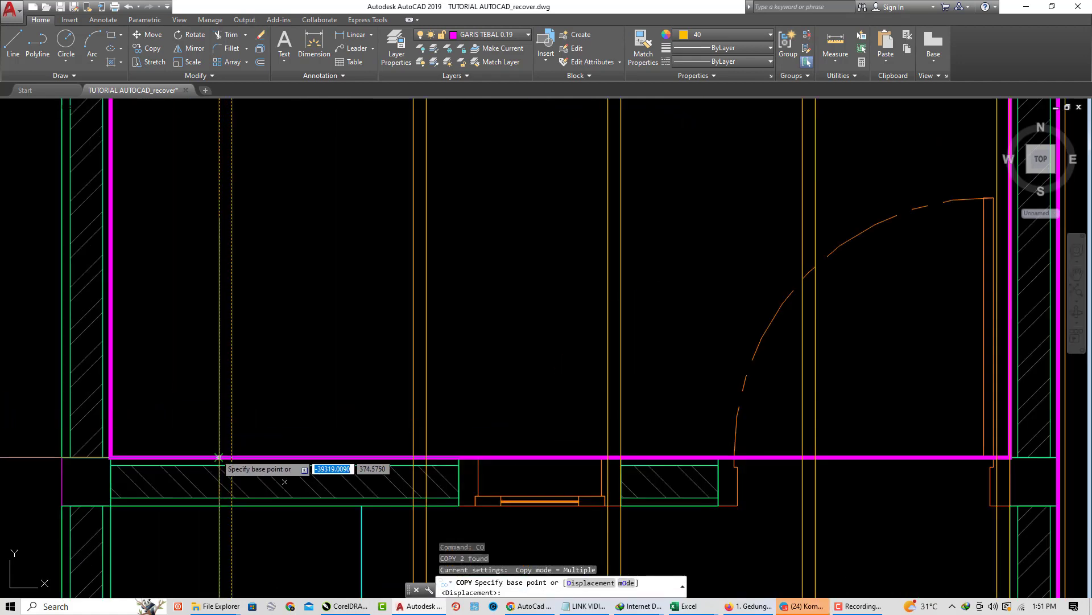
{"action": "left_click", "coordinate": [219, 456]}
{"action": "left_click", "coordinate": [112, 457]}
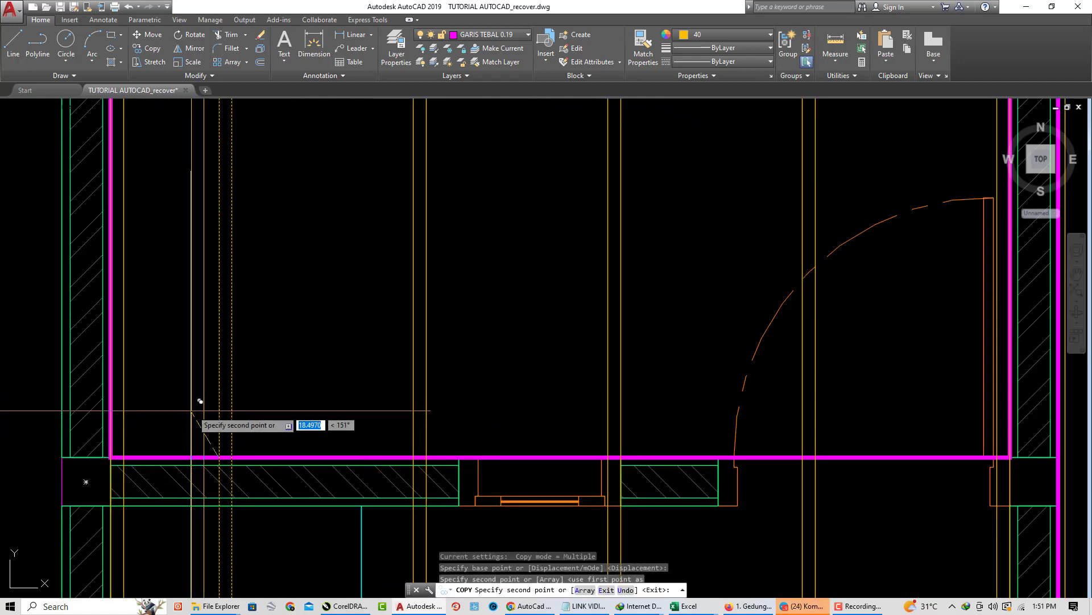
{"action": "scroll", "coordinate": [246, 402], "scroll_direction": "down", "scroll_amount": 5}
{"action": "scroll", "coordinate": [341, 395], "scroll_direction": "down", "scroll_amount": 2}
{"action": "key", "text": "Escape"}
{"action": "scroll", "coordinate": [524, 358], "scroll_direction": "up", "scroll_amount": 4}
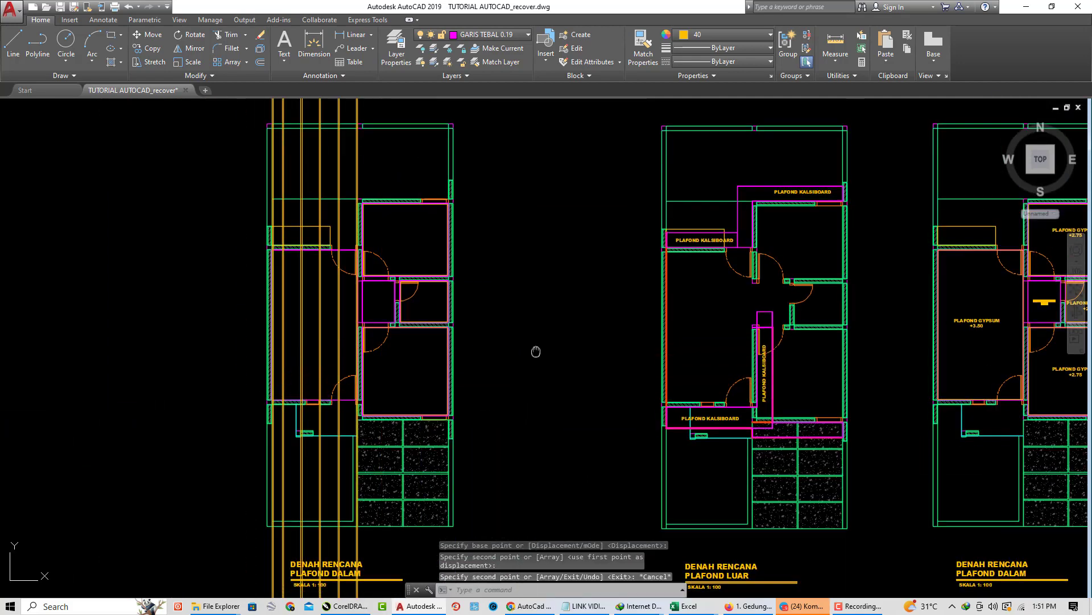
{"action": "key", "text": "Escape"}
- Draw a horizontal construction line through the lower edge of the large room's magenta outline
{"action": "type", "text": "x"}
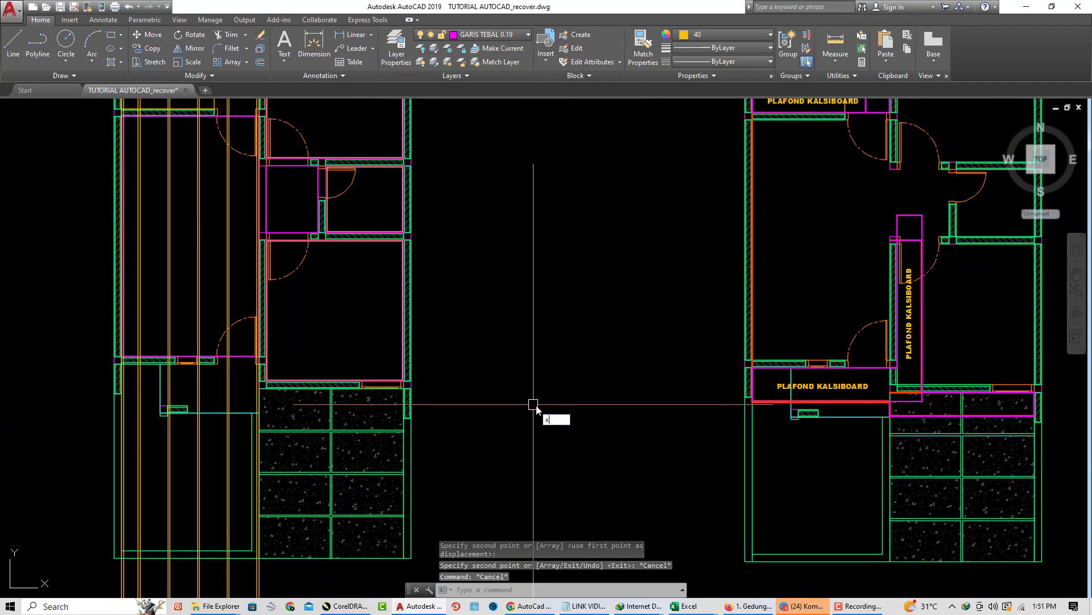
{"action": "type", "text": "l"}
{"action": "key", "text": "Return"}
{"action": "type", "text": "h"}
{"action": "key", "text": "Return"}
{"action": "scroll", "coordinate": [289, 398], "scroll_direction": "up", "scroll_amount": 5}
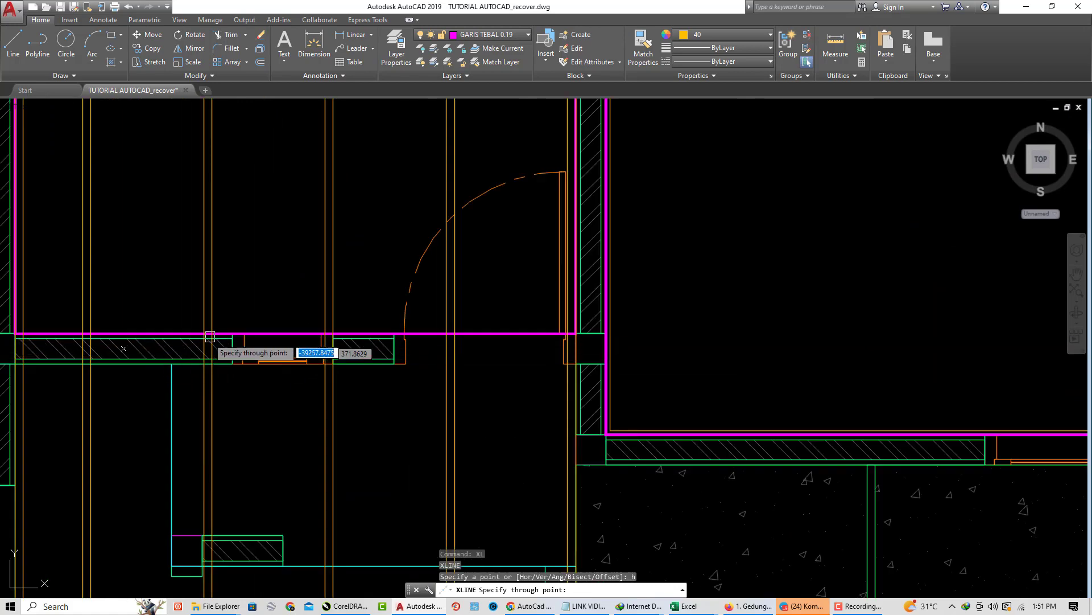
{"action": "left_click", "coordinate": [210, 334]}
{"action": "key", "text": "Return"}
- Offset the horizontal construction line 4 units upwards into the large room
{"action": "scroll", "coordinate": [449, 370], "scroll_direction": "down", "scroll_amount": 4}
{"action": "type", "text": "o"}
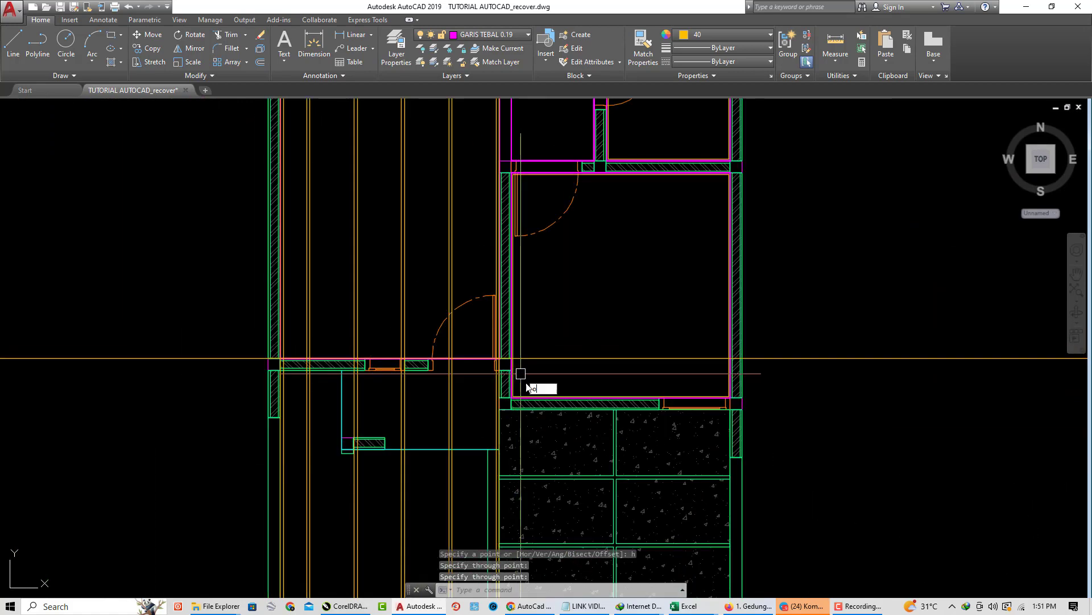
{"action": "key", "text": "Return"}
{"action": "type", "text": "4"}
{"action": "key", "text": "Return"}
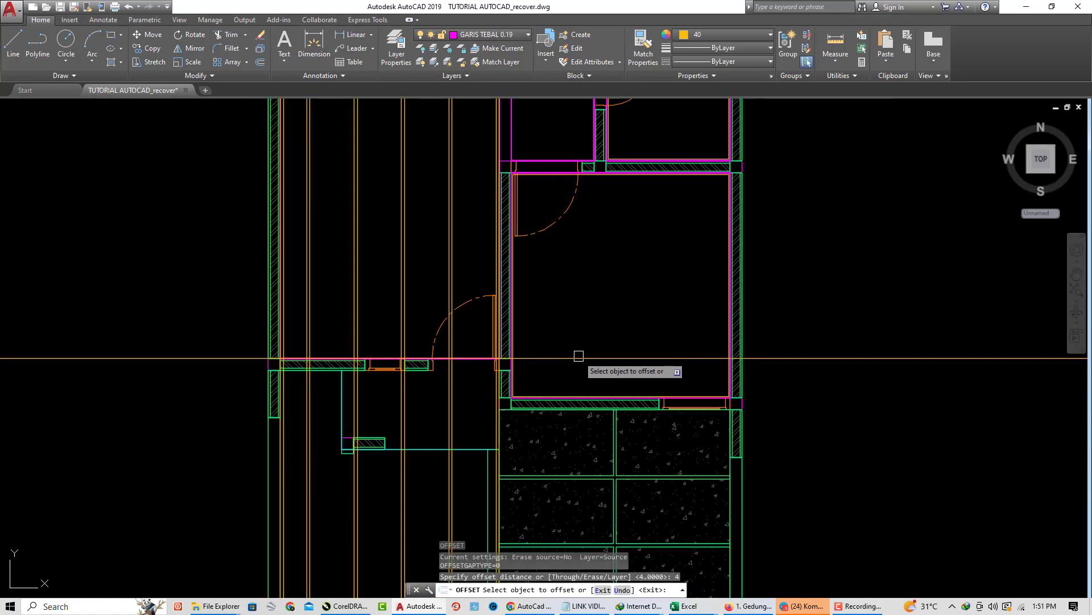
{"action": "left_click", "coordinate": [578, 356]}
{"action": "left_click", "coordinate": [571, 301]}
{"action": "key", "text": "Escape"}
- Copy the pair of horizontal construction lines 60 units upwards
{"action": "scroll", "coordinate": [600, 368], "scroll_direction": "up", "scroll_amount": 2}
{"action": "left_click", "coordinate": [601, 377]}
{"action": "left_click", "coordinate": [562, 285]}
{"action": "type", "text": "c"}
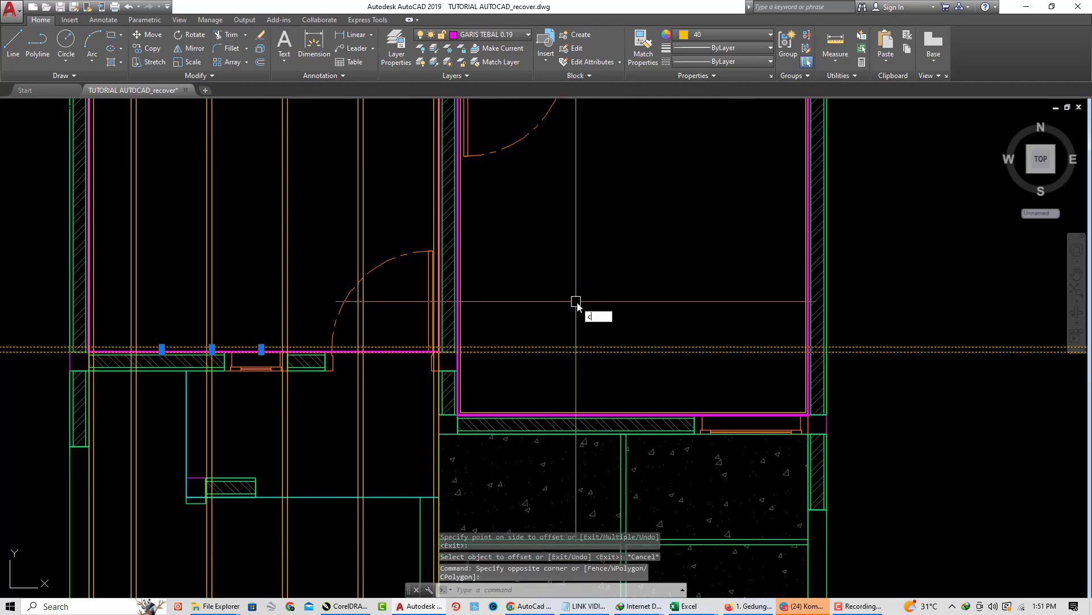
{"action": "type", "text": "o"}
{"action": "key", "text": "Return"}
{"action": "scroll", "coordinate": [580, 301], "scroll_direction": "down", "scroll_amount": 2}
{"action": "left_click", "coordinate": [608, 289]}
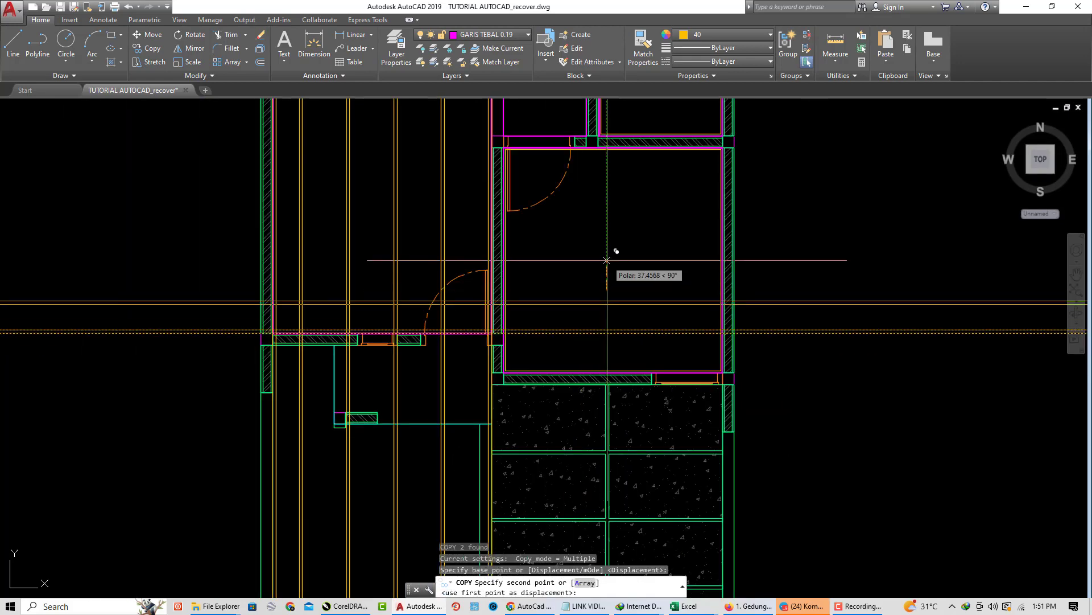
{"action": "key", "text": "Return"}
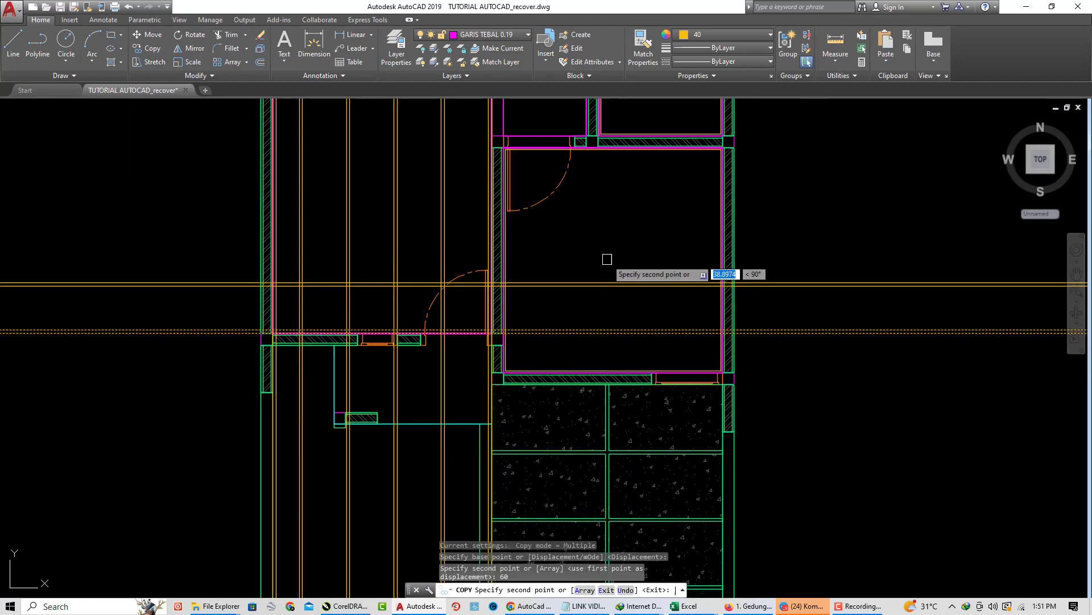
{"action": "key", "text": "Return"}
- Copy the newly placed horizontal pair another 60 units upwards
{"action": "left_click", "coordinate": [614, 312]}
{"action": "left_click", "coordinate": [596, 259]}
{"action": "type", "text": "c"}
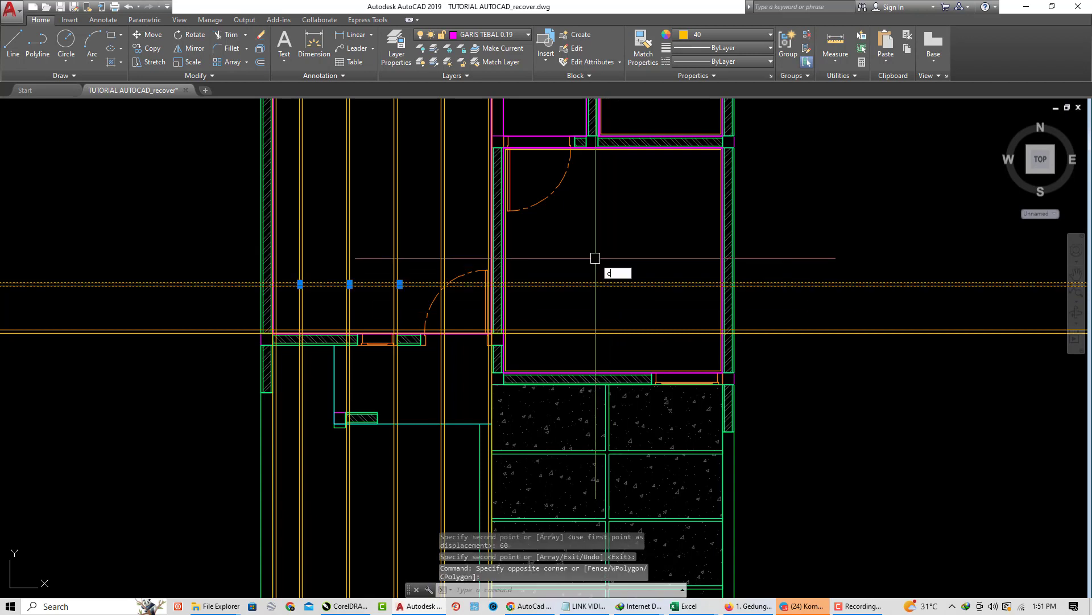
{"action": "type", "text": "o"}
{"action": "key", "text": "Return"}
{"action": "left_click", "coordinate": [607, 259]}
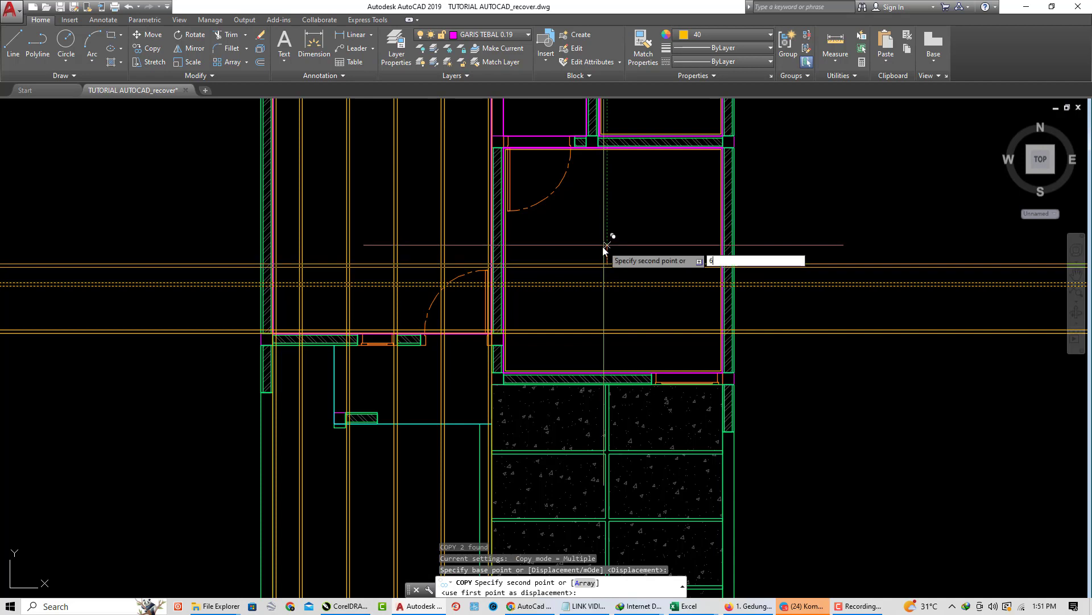
{"action": "key", "text": "Return"}
{"action": "key", "text": "Return"}
- Array-copy the uppermost horizontal pair upwards as 5 items, using the distance between two neighbouring pairs as the spacing
{"action": "middle_click_drag", "start_coordinate": [604, 301], "coordinate": [615, 351]}
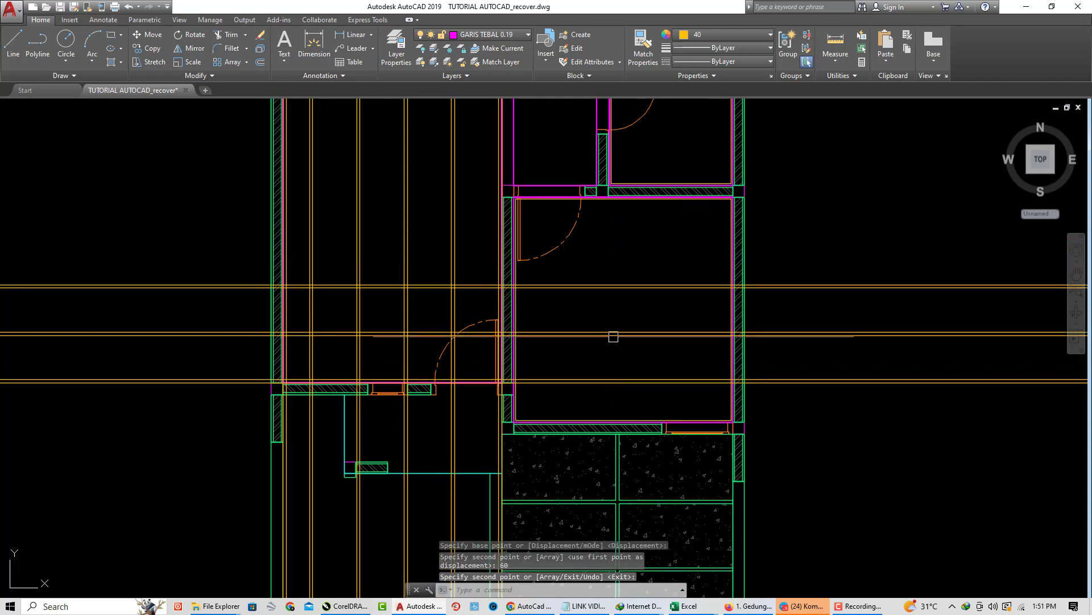
{"action": "left_click", "coordinate": [597, 257]}
{"action": "left_click", "coordinate": [561, 317]}
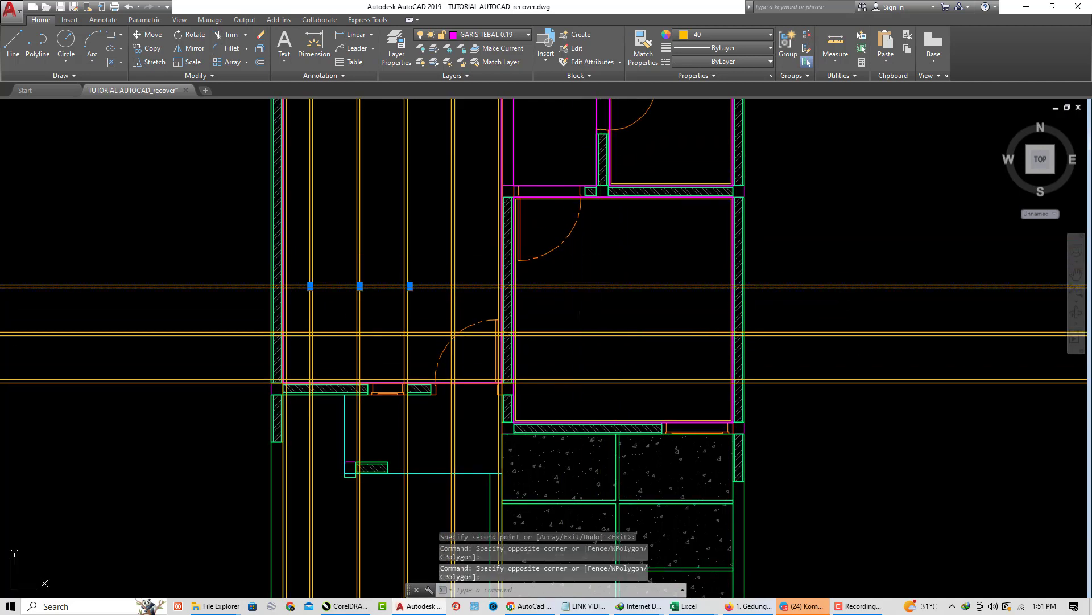
{"action": "key", "text": "Return"}
{"action": "scroll", "coordinate": [435, 325], "scroll_direction": "up", "scroll_amount": 4}
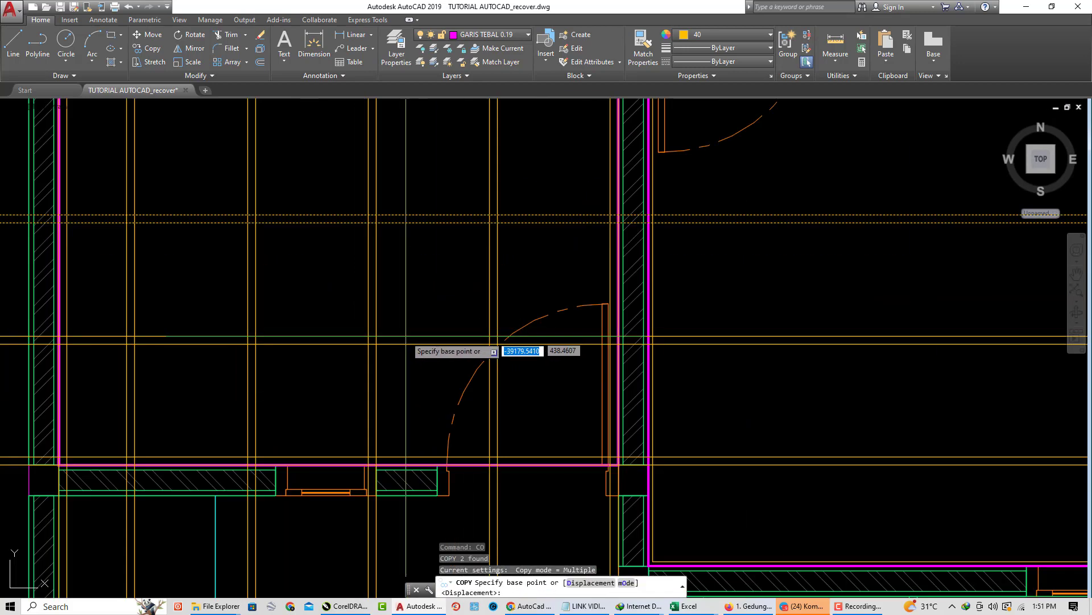
{"action": "left_click", "coordinate": [377, 341]}
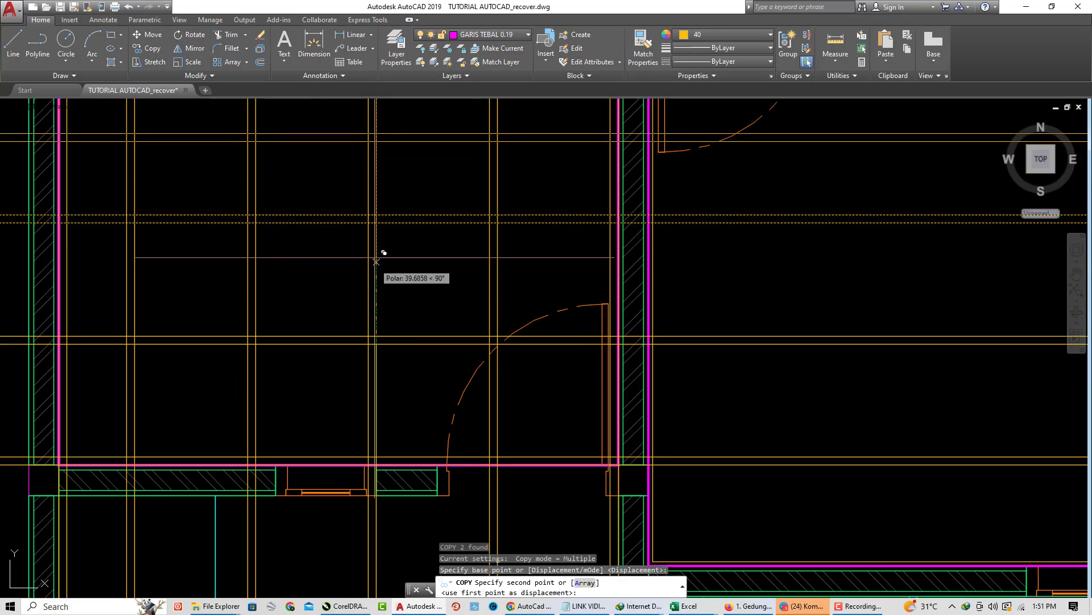
{"action": "left_click", "coordinate": [586, 583]}
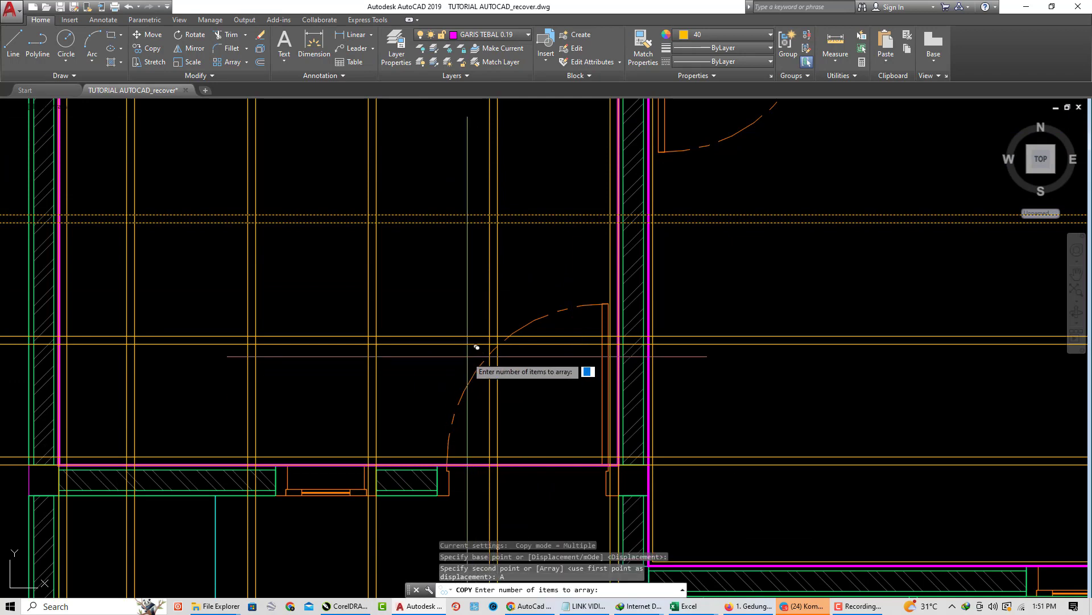
{"action": "type", "text": "5"}
{"action": "key", "text": "Return"}
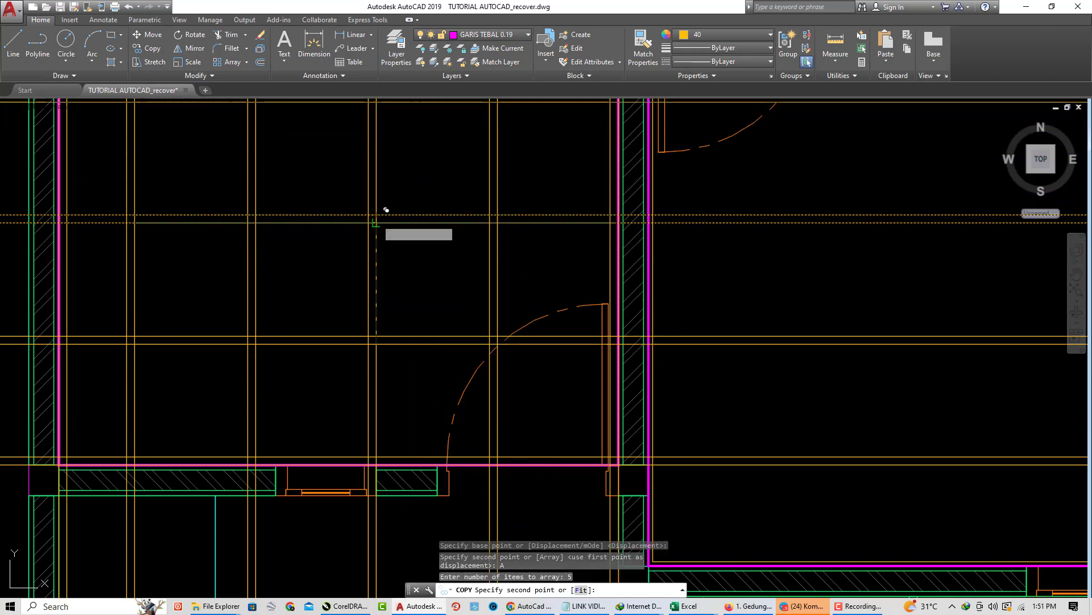
{"action": "scroll", "coordinate": [398, 262], "scroll_direction": "down", "scroll_amount": 5}
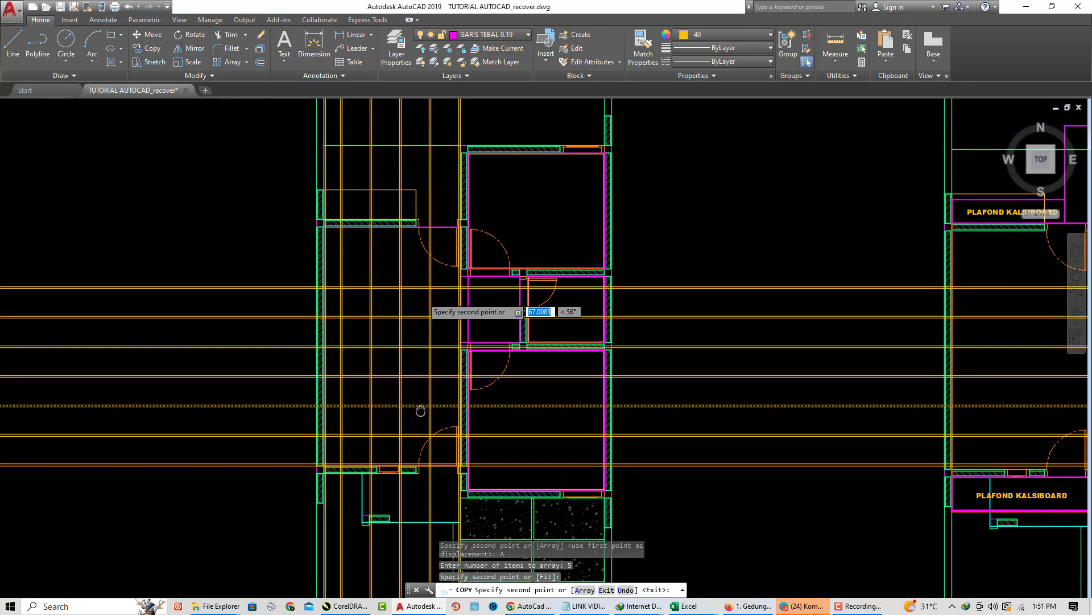
{"action": "key", "text": "Escape"}
- Copy the uppermost horizontal pair two more times upwards at the same spacing, reaching the large room's upper wall
{"action": "scroll", "coordinate": [415, 310], "scroll_direction": "up", "scroll_amount": 2}
{"action": "left_click", "coordinate": [415, 295]}
{"action": "left_click", "coordinate": [408, 264]}
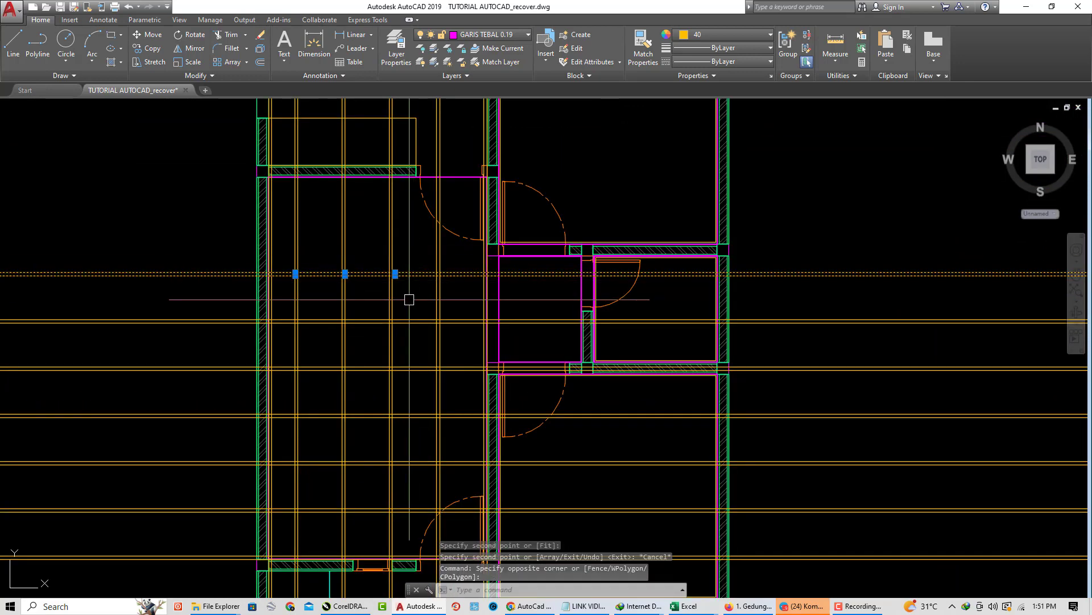
{"action": "type", "text": "co"}
{"action": "key", "text": "Return"}
{"action": "scroll", "coordinate": [398, 319], "scroll_direction": "up", "scroll_amount": 2}
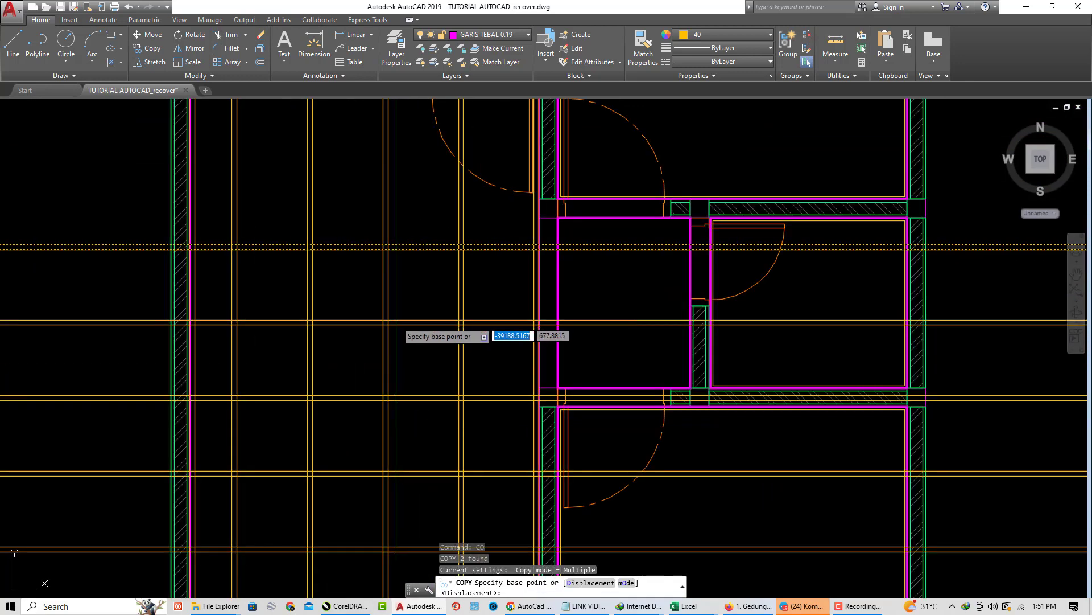
{"action": "left_click", "coordinate": [388, 324]}
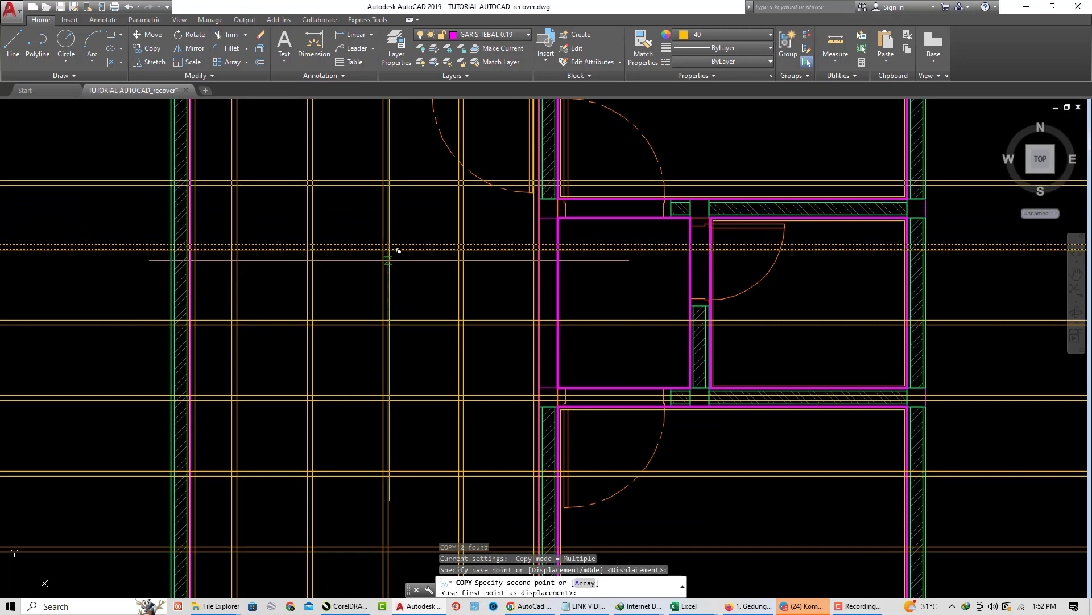
{"action": "middle_click_drag", "start_coordinate": [388, 243], "coordinate": [396, 367]}
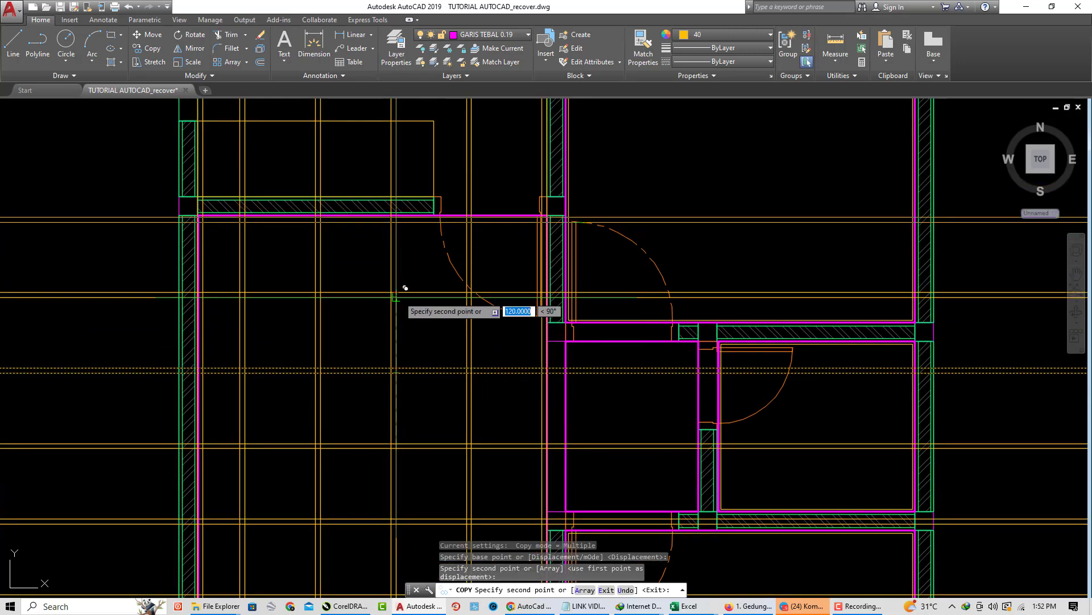
{"action": "left_click", "coordinate": [405, 288]}
{"action": "key", "text": "Return"}
- Move the uppermost horizontal pair up so its outer line lies on the upper edge of the large room's magenta outline
{"action": "scroll", "coordinate": [169, 213], "scroll_direction": "up", "scroll_amount": 5}
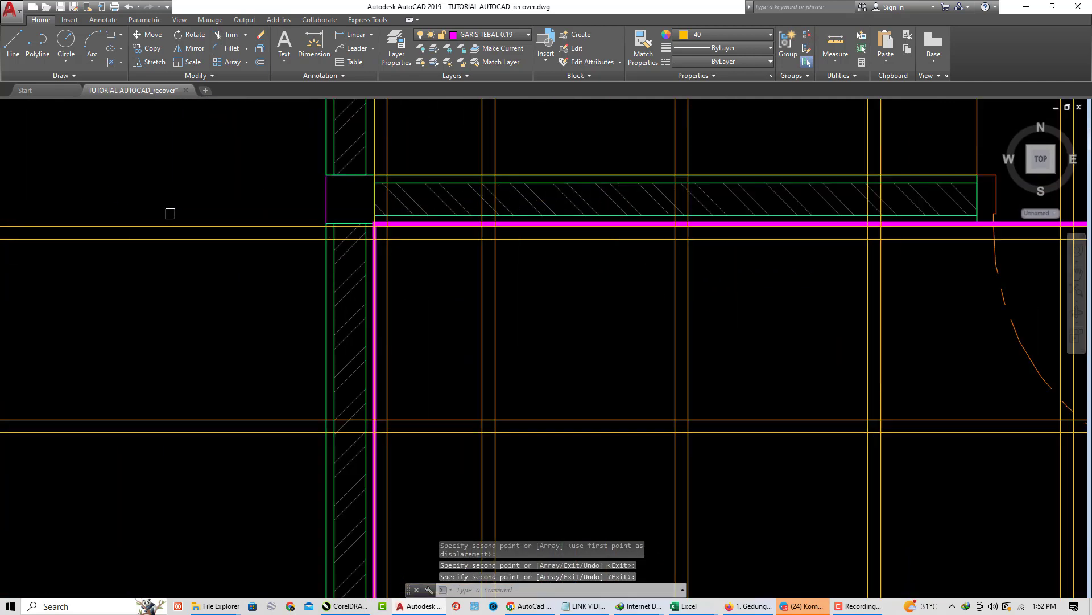
{"action": "left_click", "coordinate": [169, 222]}
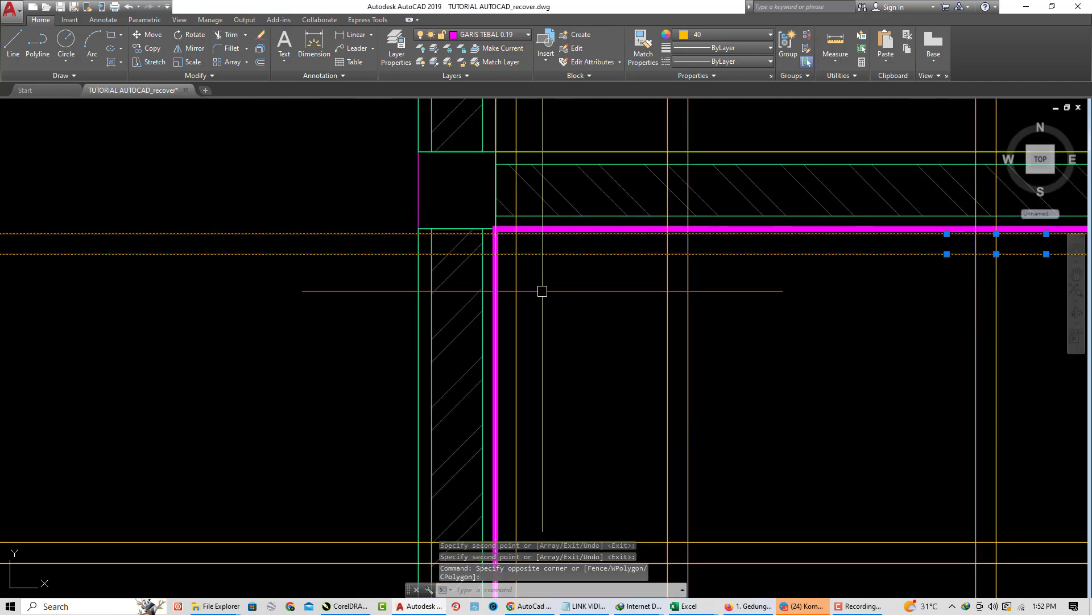
{"action": "type", "text": "m"}
{"action": "key", "text": "Return"}
{"action": "left_click", "coordinate": [514, 229]}
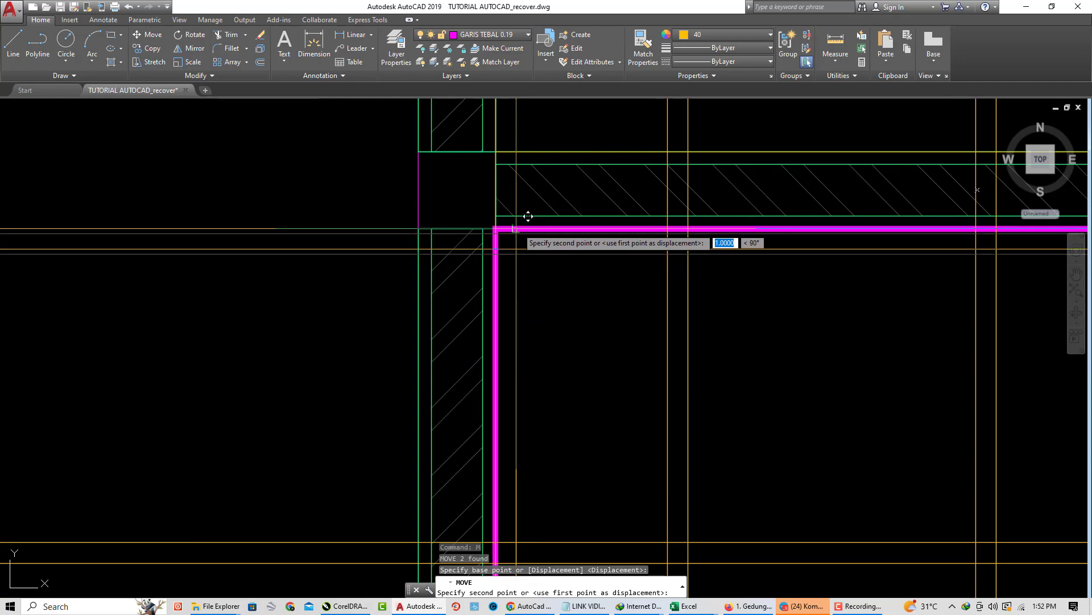
{"action": "left_click", "coordinate": [516, 229]}
{"action": "scroll", "coordinate": [296, 246], "scroll_direction": "down", "scroll_amount": 8}
{"action": "middle_click_drag", "start_coordinate": [310, 290], "coordinate": [311, 237]}
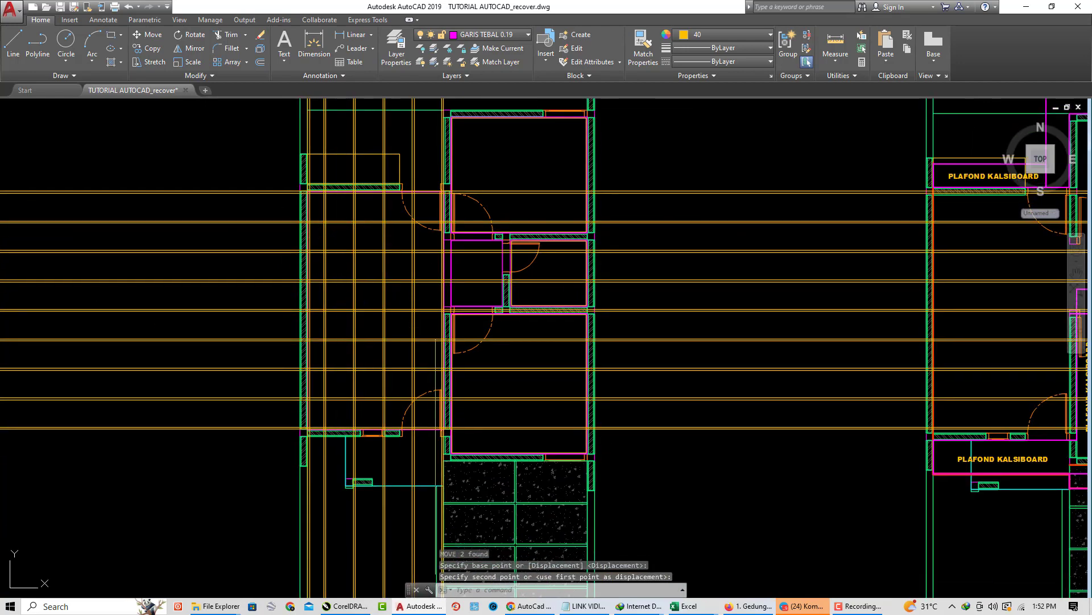
{"action": "key", "text": "Escape"}
{"action": "key", "text": "Escape"}
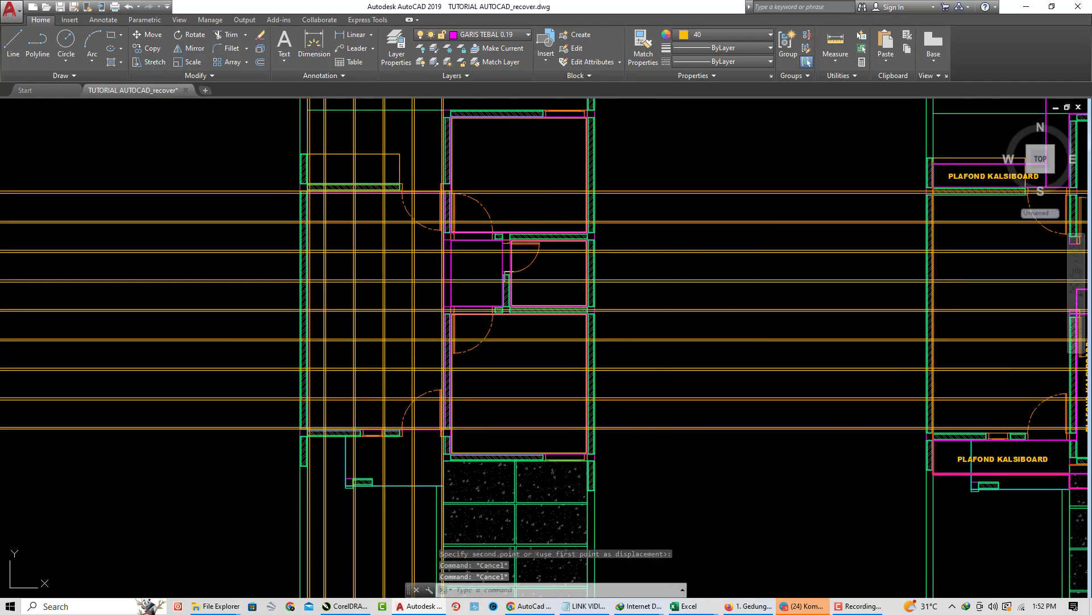
- Trim the vertical frame lines above the large room, using its magenta ceiling outline as the cutting edge
{"action": "middle_click_drag", "start_coordinate": [491, 294], "coordinate": [499, 330]}
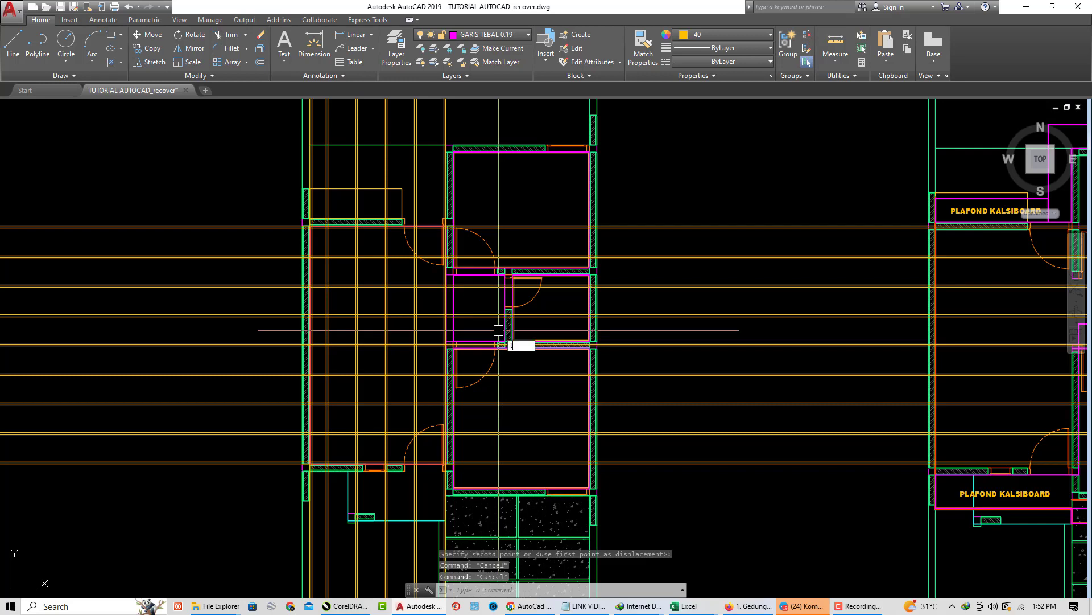
{"action": "scroll", "coordinate": [424, 222], "scroll_direction": "up", "scroll_amount": 8}
{"action": "type", "text": "tr"}
{"action": "key", "text": "Return"}
{"action": "scroll", "coordinate": [436, 248], "scroll_direction": "up", "scroll_amount": 4}
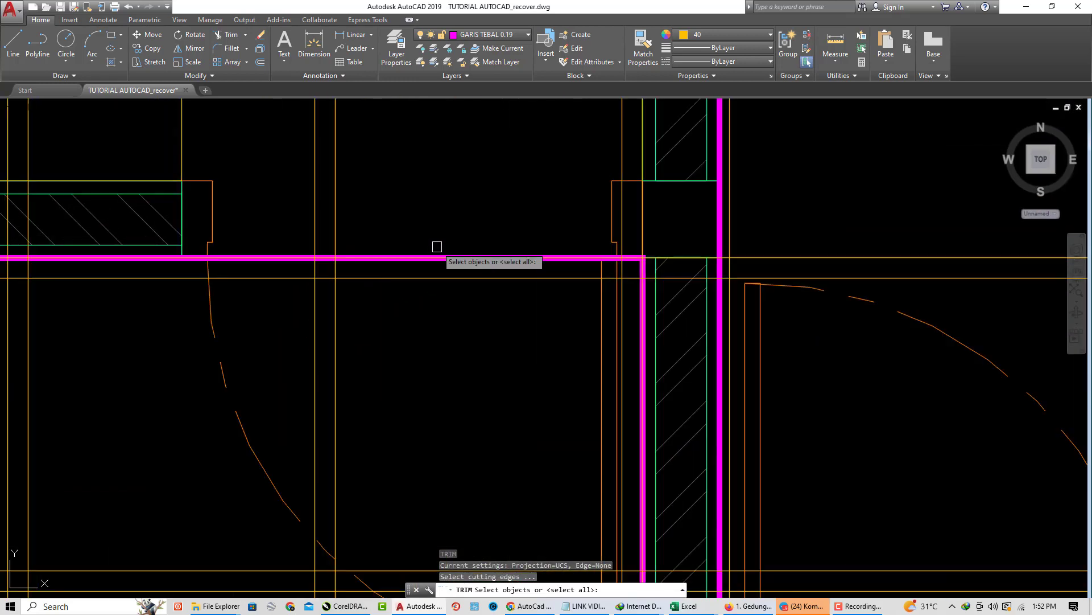
{"action": "left_click", "coordinate": [434, 253]}
{"action": "scroll", "coordinate": [437, 251], "scroll_direction": "up", "scroll_amount": 2}
{"action": "left_click", "coordinate": [432, 258]}
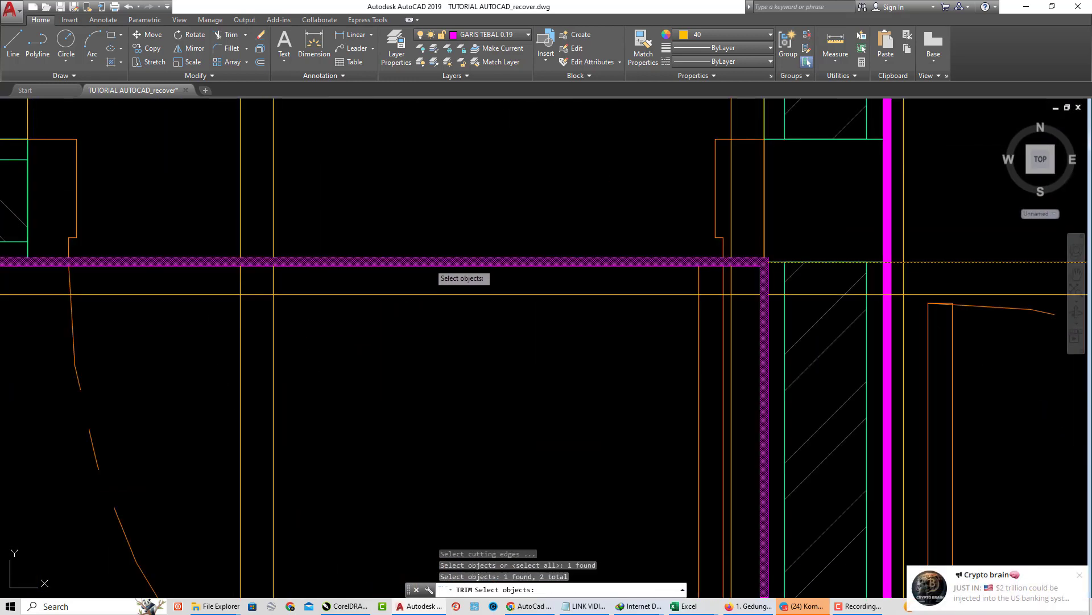
{"action": "scroll", "coordinate": [434, 255], "scroll_direction": "down", "scroll_amount": 3}
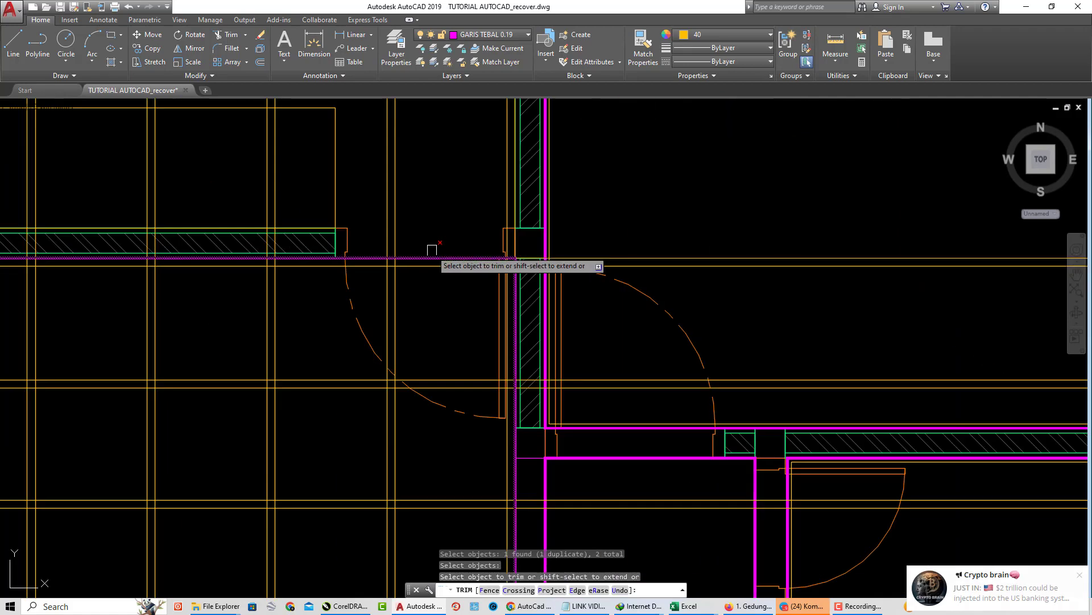
{"action": "key", "text": "Return"}
{"action": "left_click", "coordinate": [429, 229]}
{"action": "scroll", "coordinate": [417, 223], "scroll_direction": "down", "scroll_amount": 3}
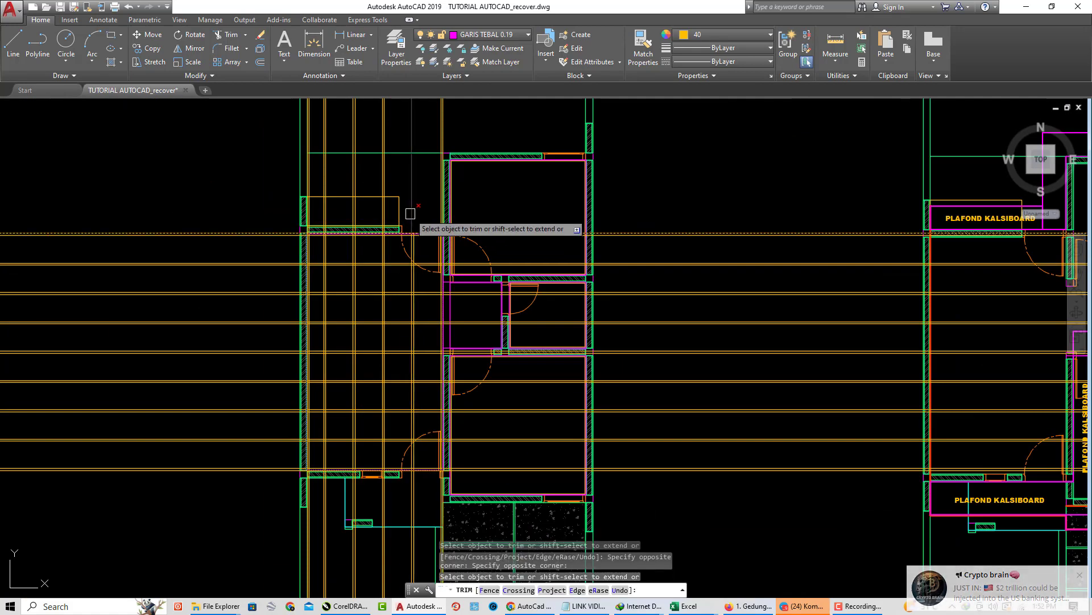
{"action": "scroll", "coordinate": [414, 225], "scroll_direction": "down", "scroll_amount": 4}
{"action": "left_click", "coordinate": [303, 168]}
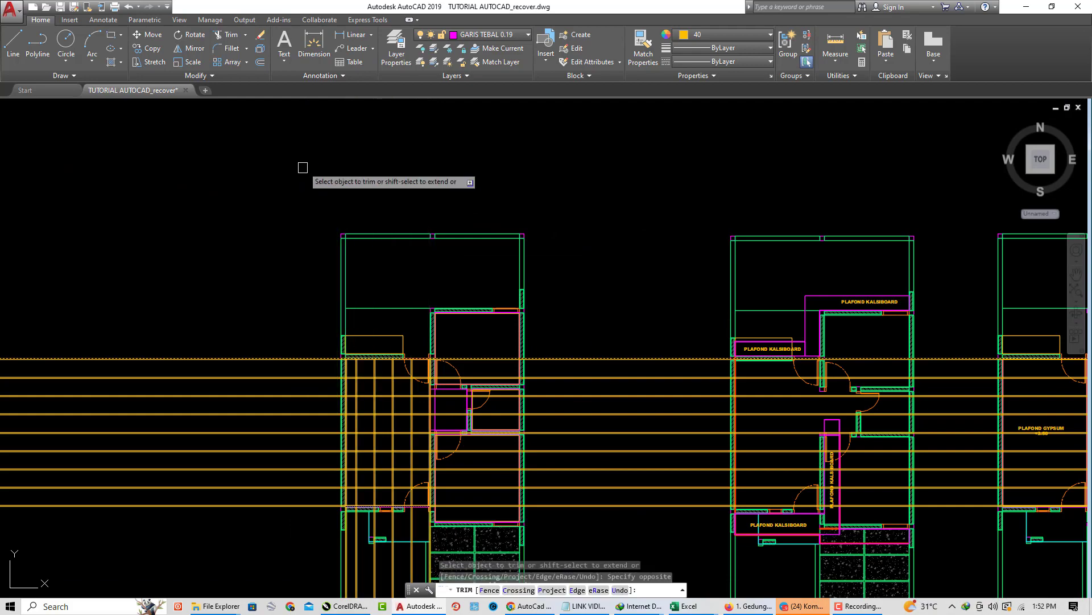
- Trim the vertical frame lines that extend below the large room's magenta outline
{"action": "mouse_move", "coordinate": [396, 411]}
{"action": "middle_mouse_down"}
{"action": "mouse_move", "coordinate": [383, 293]}
{"action": "mouse_move", "coordinate": [400, 182]}
{"action": "middle_mouse_up"}
{"action": "middle_click_drag", "start_coordinate": [467, 485], "coordinate": [469, 401]}
{"action": "left_click", "coordinate": [473, 413]}
{"action": "left_click", "coordinate": [231, 442]}
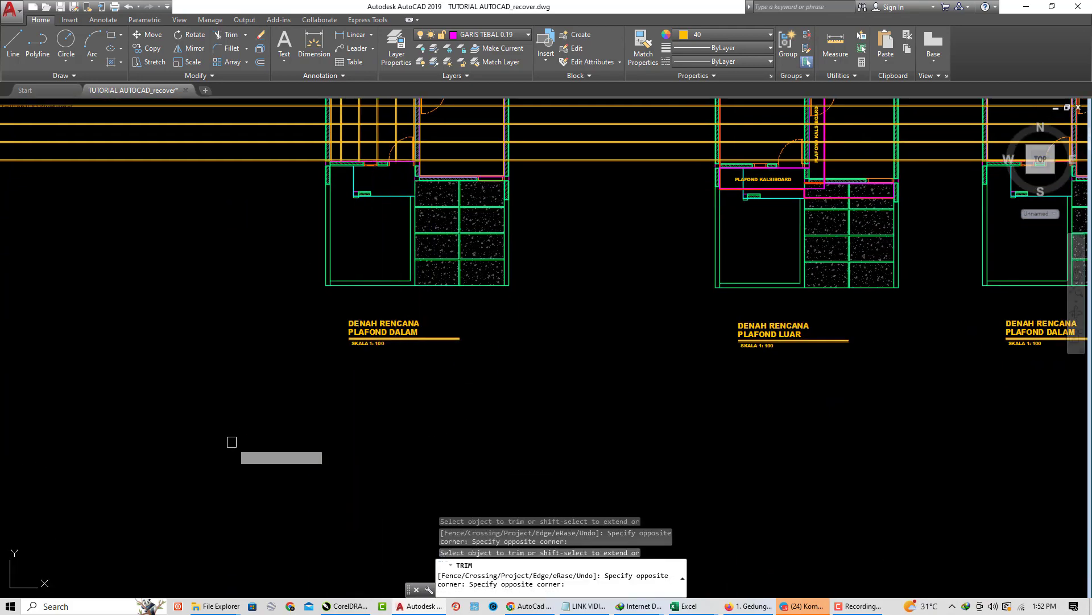
- Trim the horizontal frame lines that extend beyond both sides of the large room's outline and finish the Trim
{"action": "middle_click_drag", "start_coordinate": [607, 315], "coordinate": [609, 441]}
{"action": "left_click", "coordinate": [629, 363]}
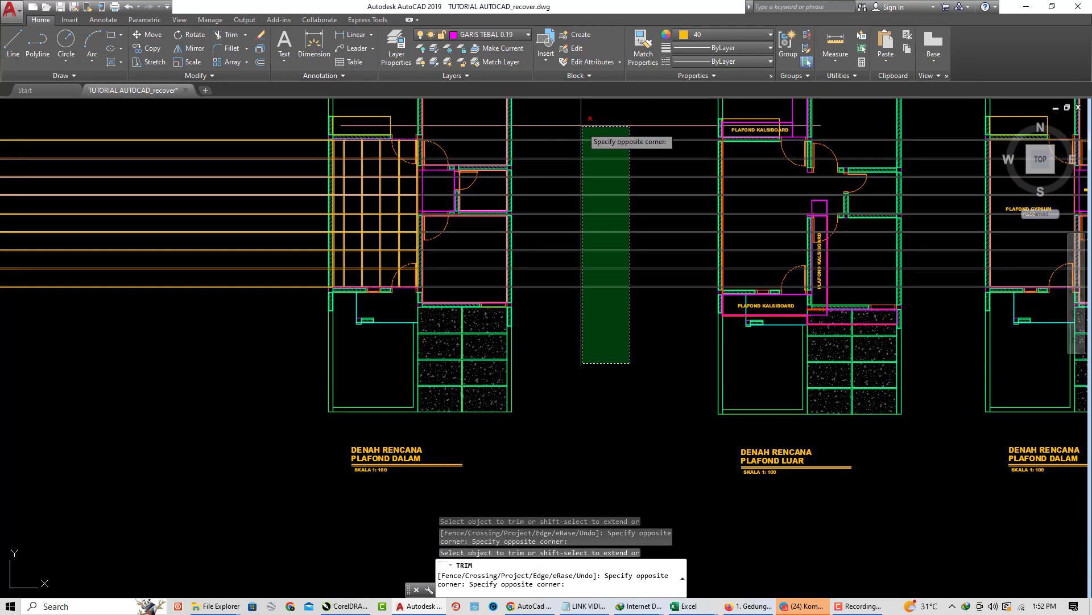
{"action": "left_click", "coordinate": [603, 113]}
{"action": "left_click", "coordinate": [236, 352]}
{"action": "left_click", "coordinate": [202, 140]}
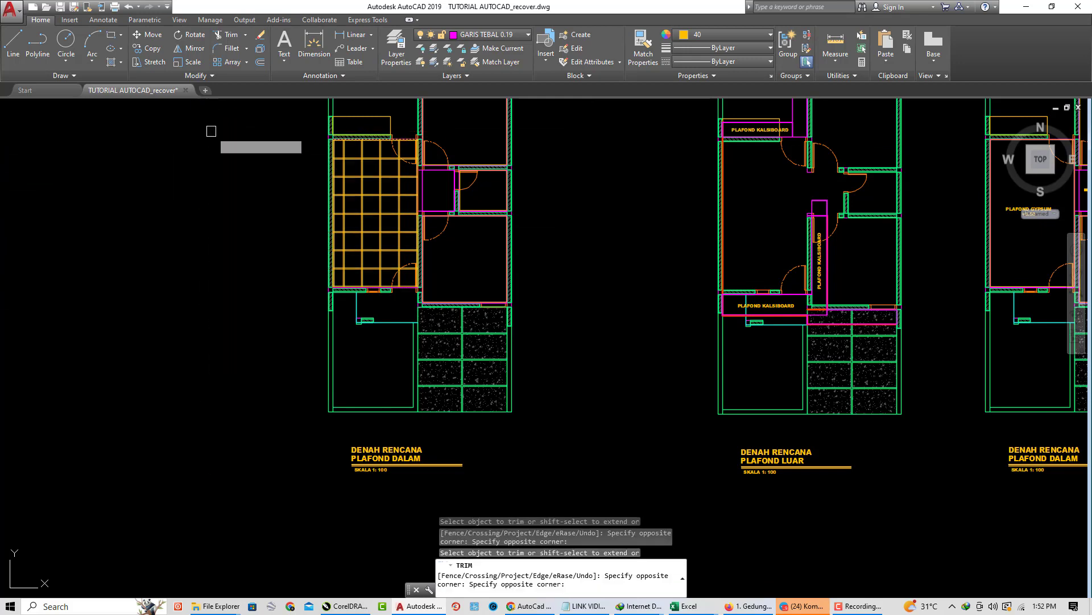
{"action": "key", "text": "Escape"}
- Draw a vertical construction line through the upper right corner of the small corridor's magenta outline
{"action": "scroll", "coordinate": [462, 201], "scroll_direction": "up", "scroll_amount": 4}
{"action": "middle_click_drag", "start_coordinate": [466, 218], "coordinate": [471, 328]}
{"action": "middle_click_drag", "start_coordinate": [431, 292], "coordinate": [427, 321]}
{"action": "scroll", "coordinate": [427, 321], "scroll_direction": "up", "scroll_amount": 2}
{"action": "key", "text": "Escape"}
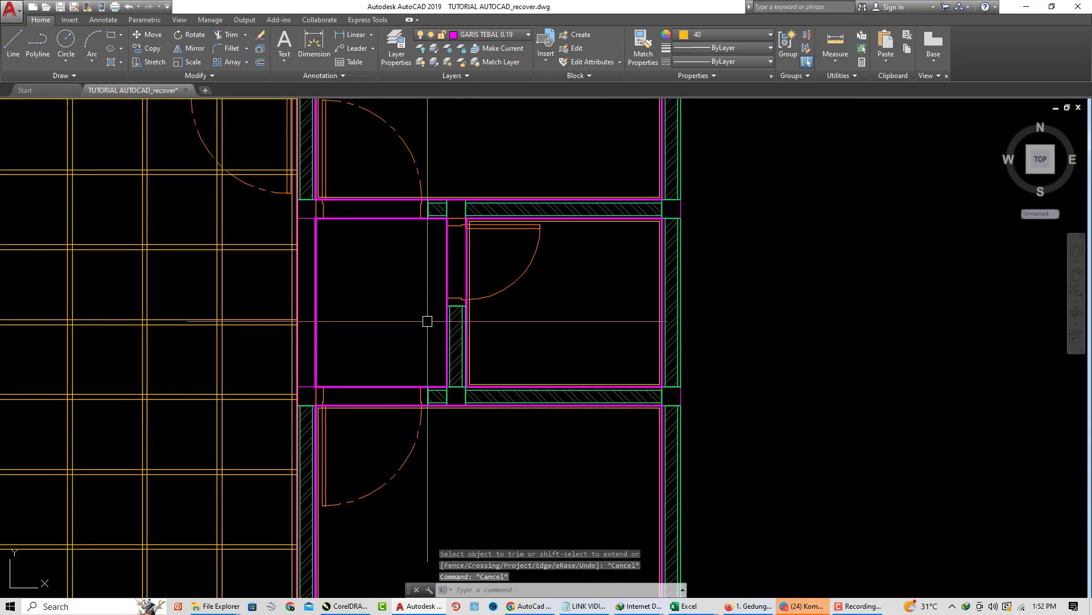
{"action": "type", "text": "xl"}
{"action": "key", "text": "Return"}
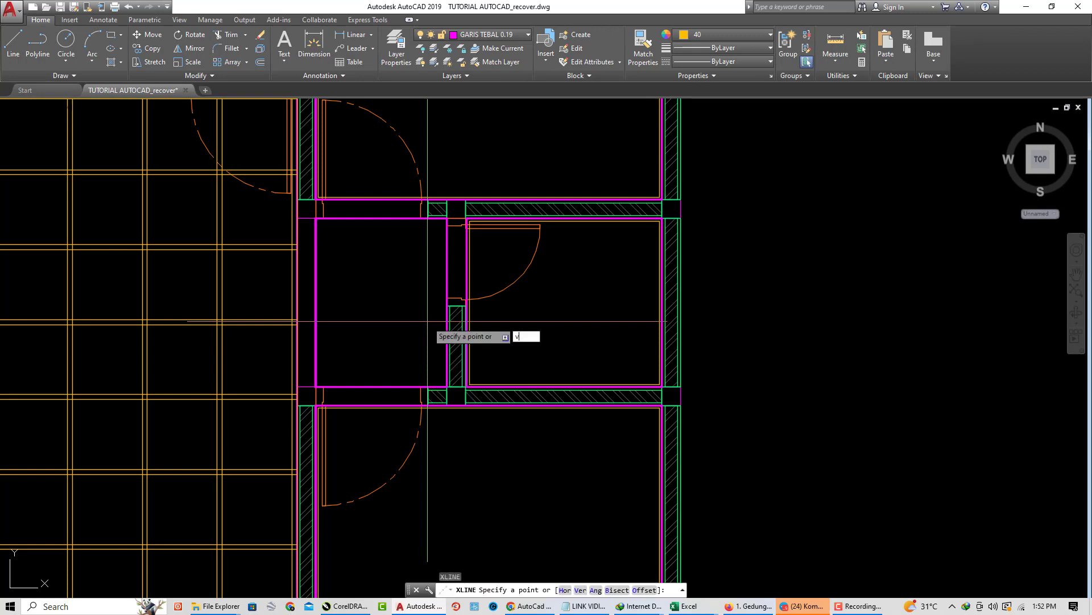
{"action": "key", "text": "Return"}
{"action": "left_click", "coordinate": [447, 222]}
{"action": "key", "text": "Return"}
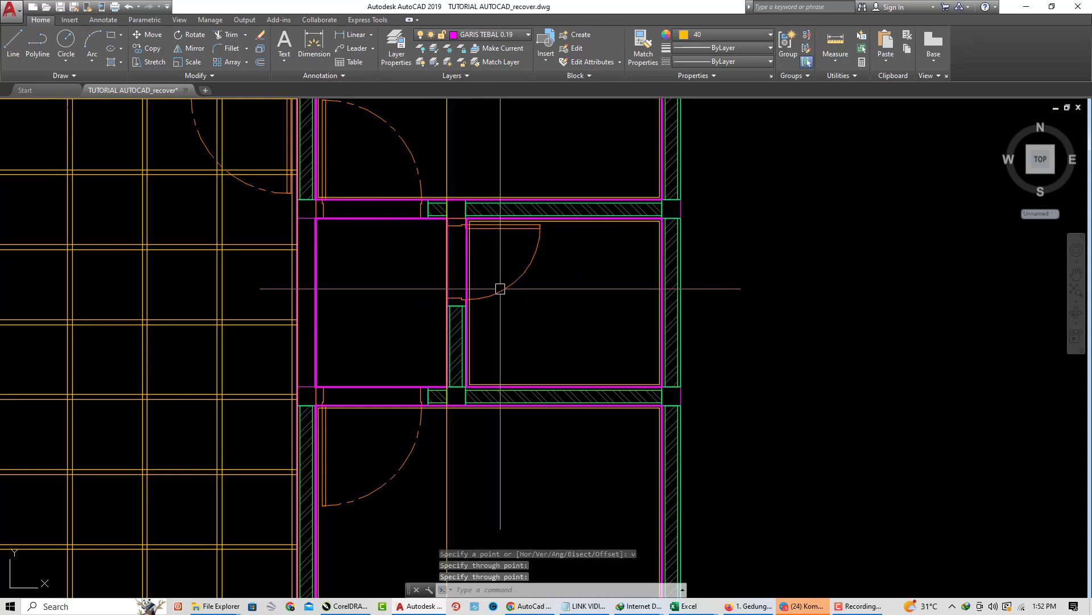
- Offset the new vertical construction line 4 units to the left to form a frame pair in the corridor
{"action": "mouse_move", "coordinate": [560, 330]}
{"action": "middle_mouse_down"}
{"action": "mouse_move", "coordinate": [555, 358]}
{"action": "mouse_move", "coordinate": [542, 327]}
{"action": "middle_mouse_up"}
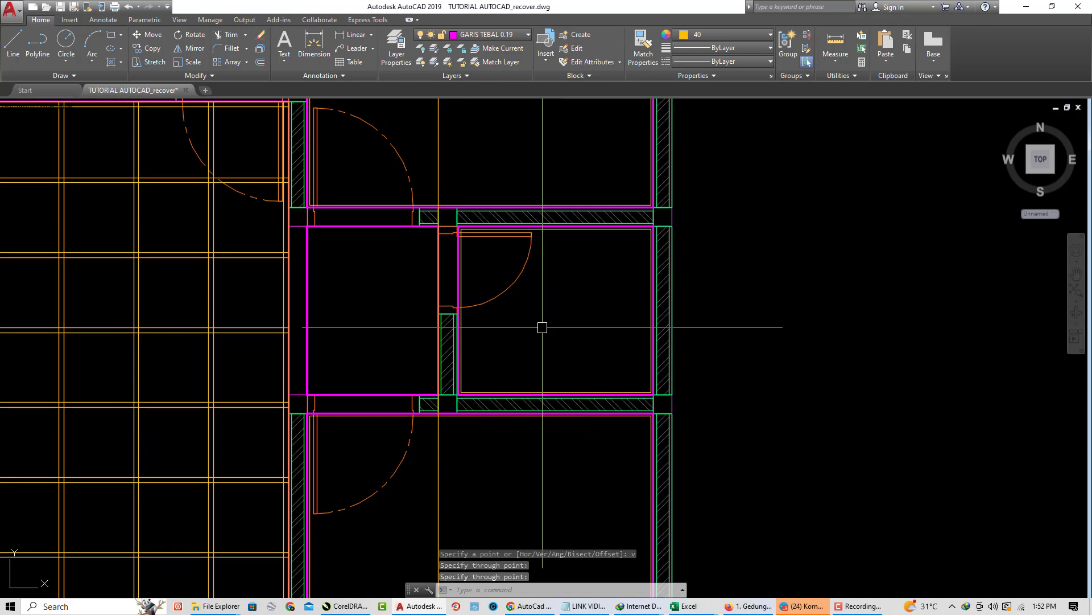
{"action": "type", "text": "o"}
{"action": "key", "text": "Return"}
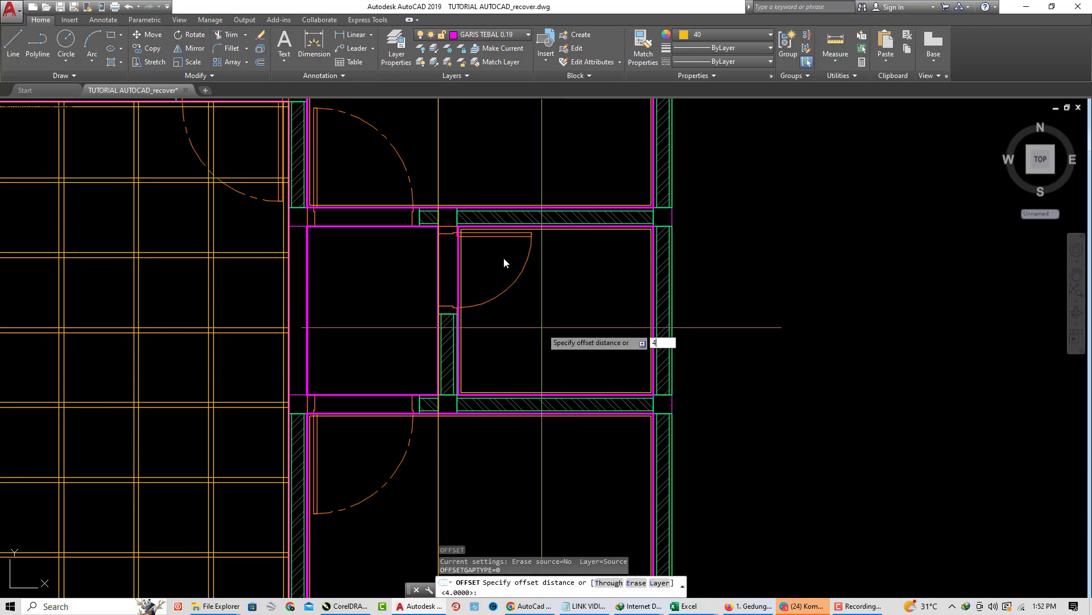
{"action": "key", "text": "Return"}
{"action": "left_click", "coordinate": [437, 168]}
{"action": "left_click", "coordinate": [420, 157]}
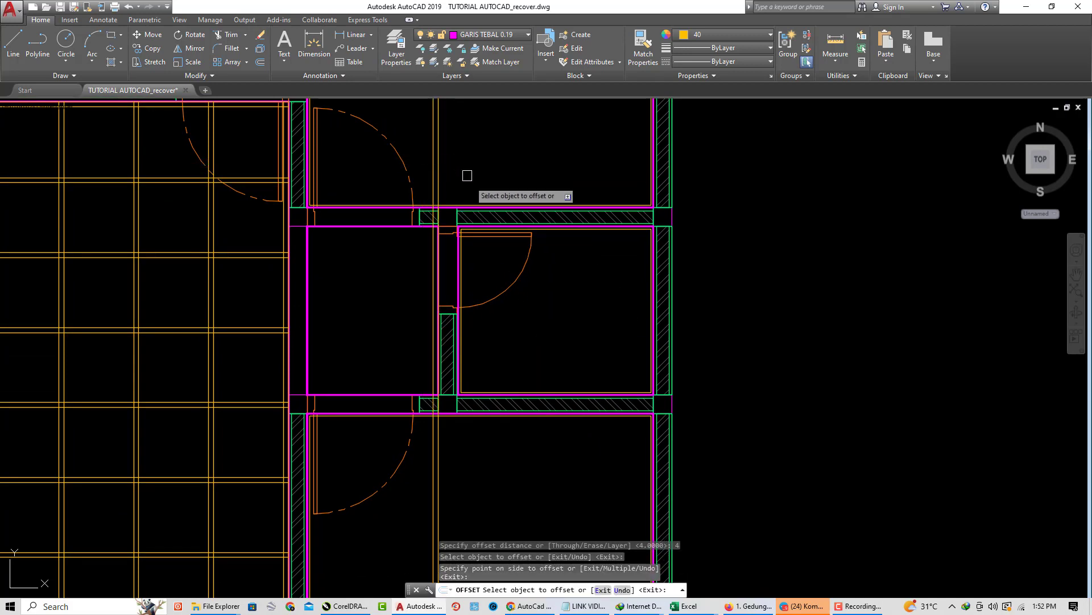
{"action": "middle_click_drag", "start_coordinate": [472, 167], "coordinate": [474, 232]}
{"action": "key", "text": "Escape"}
- Copy the corridor's vertical frame pair 60 units to the left
{"action": "left_click", "coordinate": [464, 213]}
{"action": "left_click", "coordinate": [441, 178]}
{"action": "middle_click_drag", "start_coordinate": [524, 267], "coordinate": [530, 284]}
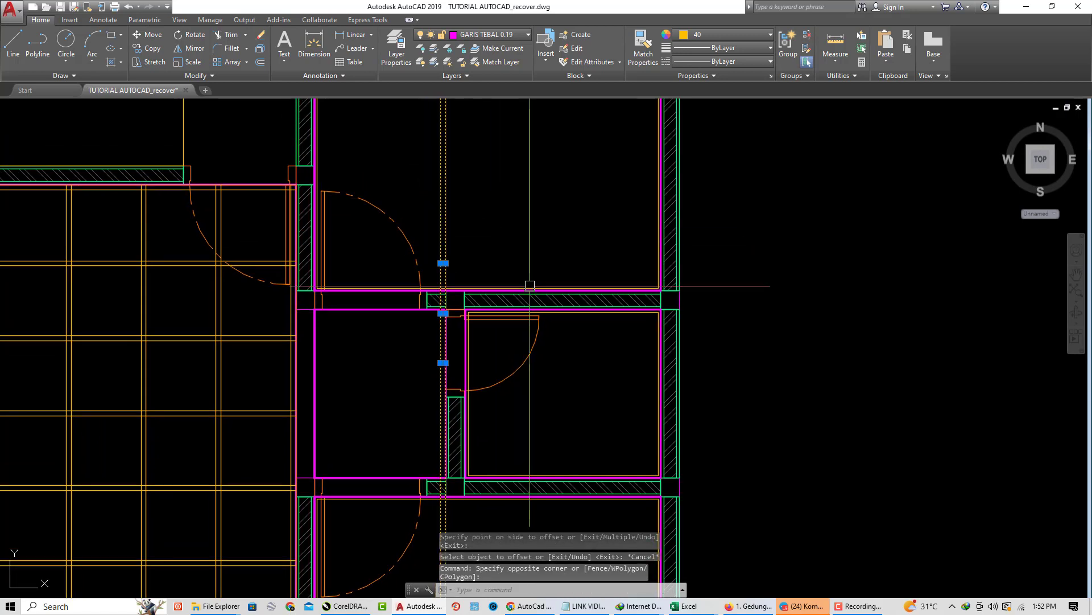
{"action": "type", "text": "o"}
{"action": "key", "text": "Return"}
{"action": "left_click", "coordinate": [579, 242]}
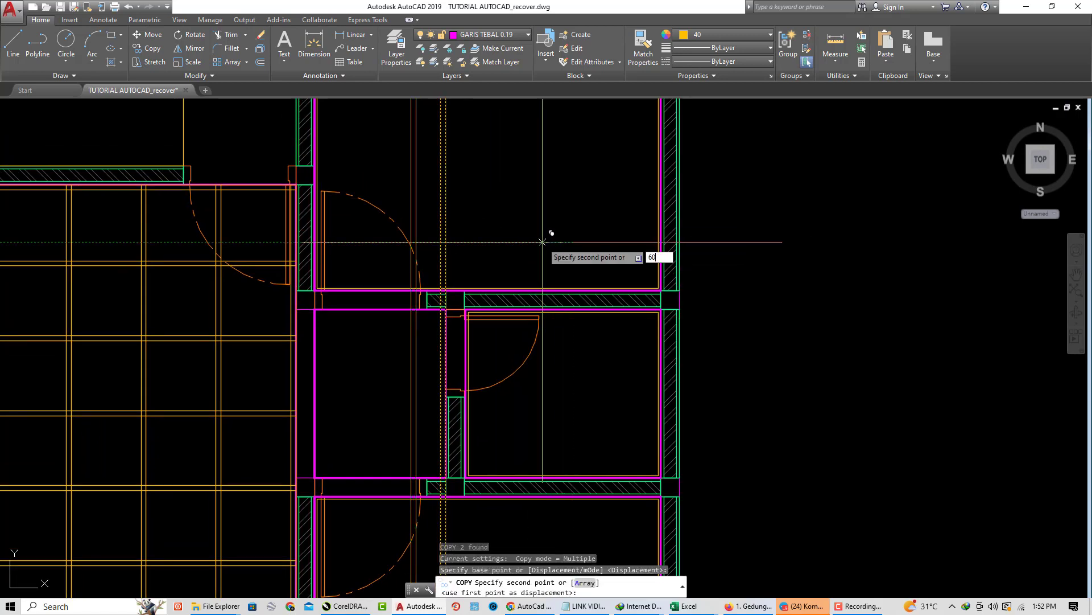
{"action": "type", "text": "60"}
{"action": "key", "text": "Return"}
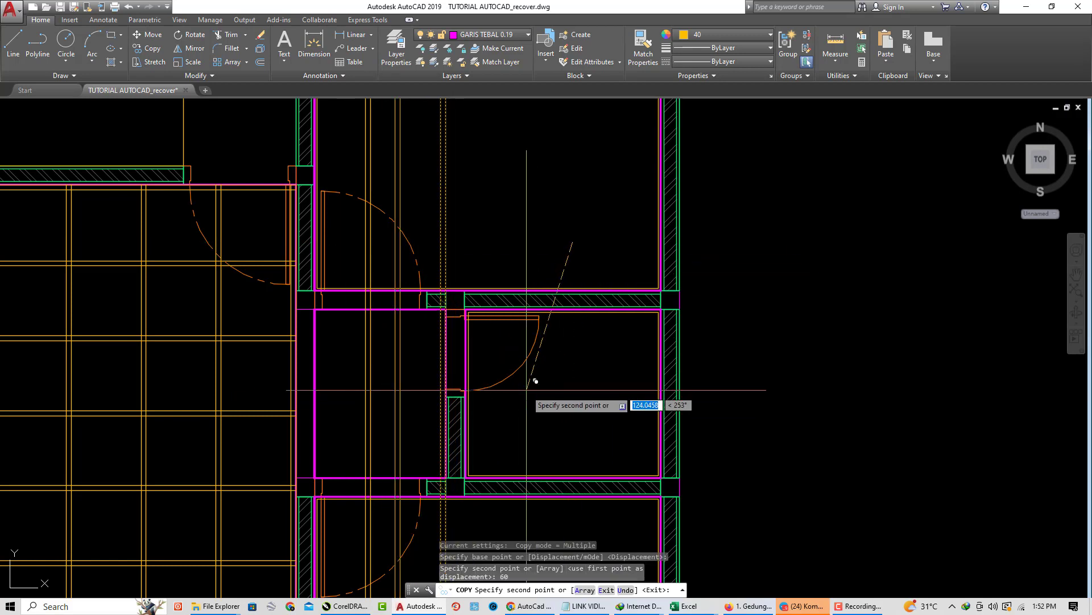
{"action": "key", "text": "Return"}
- Draw a vertical helper line between the midpoints of the corridor outline's upper and lower edges
{"action": "scroll", "coordinate": [398, 362], "scroll_direction": "up", "scroll_amount": 2}
{"action": "left_click", "coordinate": [399, 365]}
{"action": "left_click", "coordinate": [354, 347]}
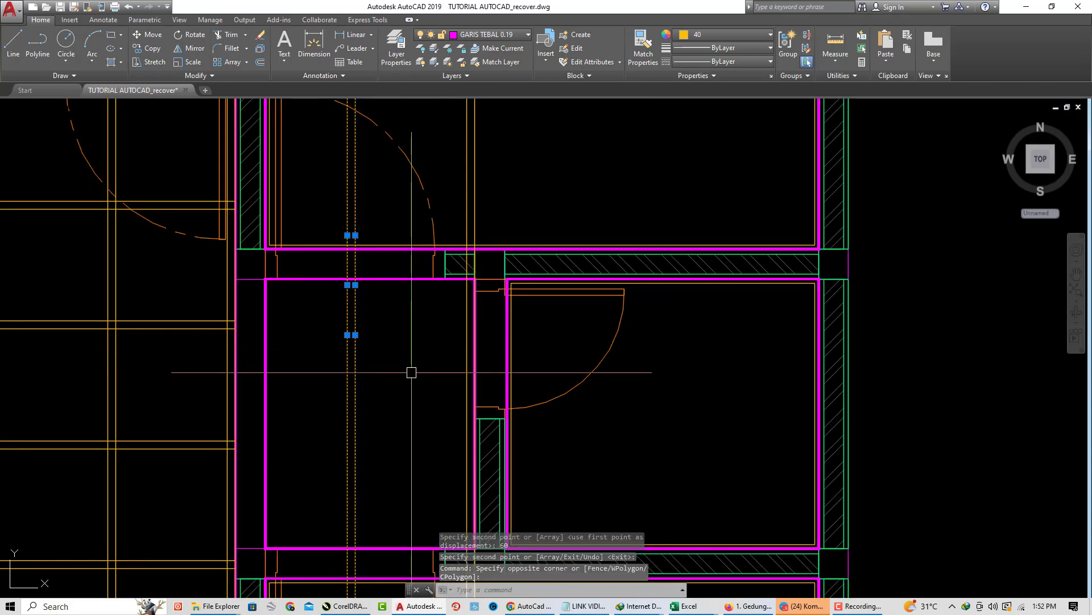
{"action": "middle_click_drag", "start_coordinate": [420, 336], "coordinate": [420, 329]}
{"action": "key", "text": "Escape"}
{"action": "type", "text": "l"}
{"action": "key", "text": "Return"}
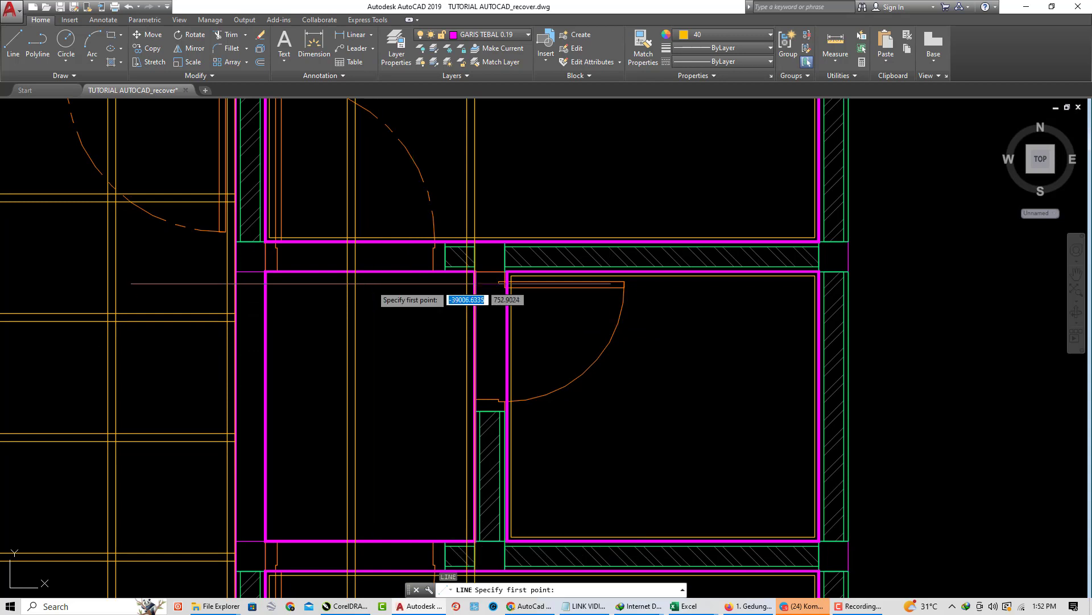
{"action": "left_click", "coordinate": [370, 406]}
{"action": "middle_click_drag", "start_coordinate": [370, 406], "coordinate": [371, 355]}
{"action": "left_click", "coordinate": [371, 490]}
{"action": "key", "text": "Return"}
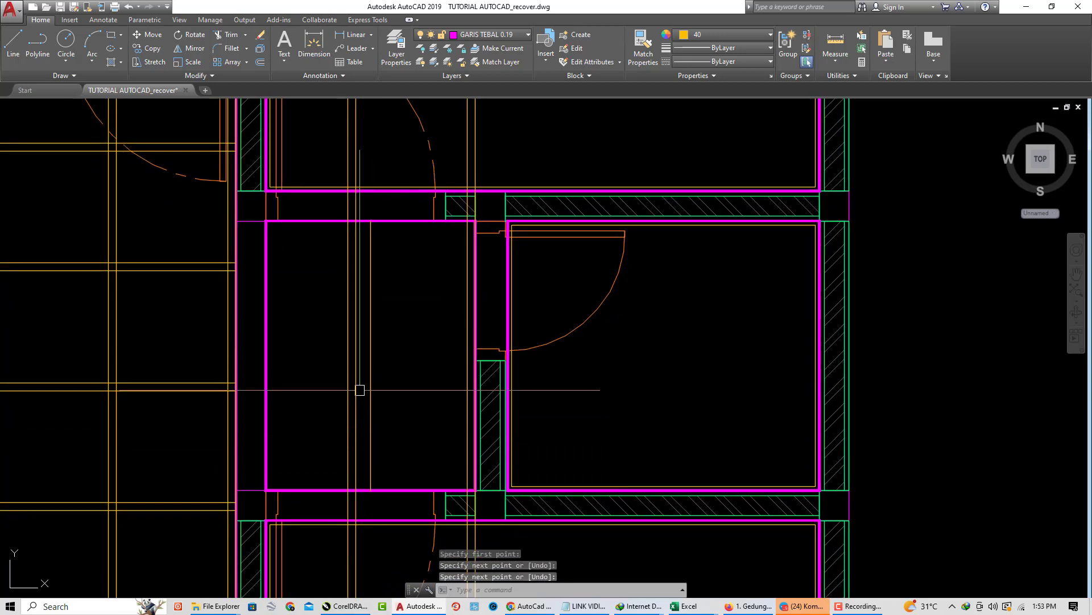
- Erase the vertical helper line in the middle of the corridor
{"action": "scroll", "coordinate": [359, 388], "scroll_direction": "up", "scroll_amount": 2}
{"action": "left_click", "coordinate": [362, 362]}
{"action": "left_click", "coordinate": [315, 331]}
{"action": "middle_click_drag", "start_coordinate": [328, 342], "coordinate": [341, 431]}
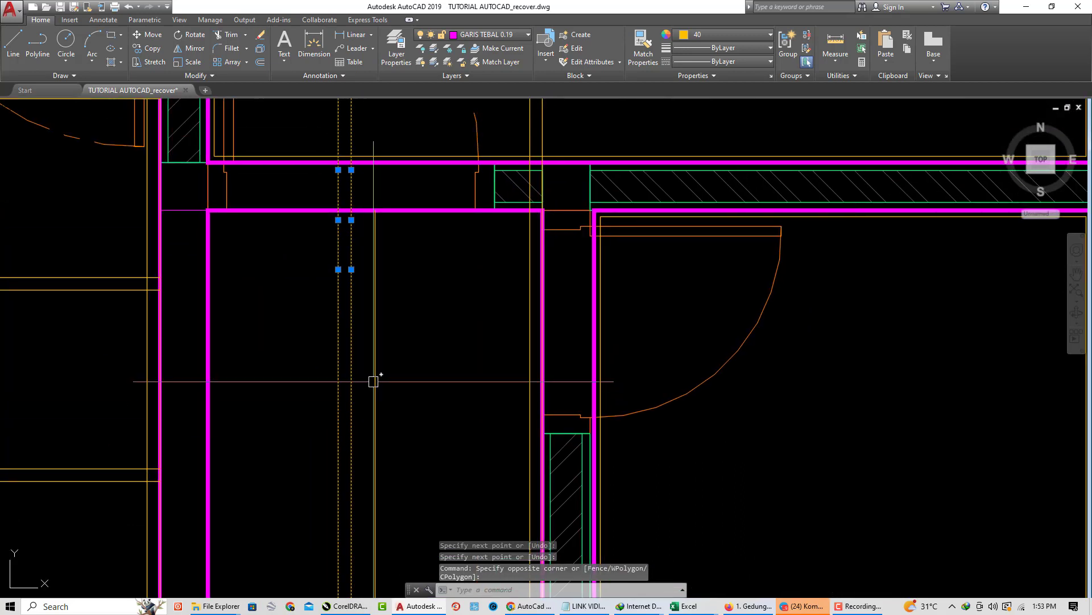
{"action": "left_click", "coordinate": [374, 330]}
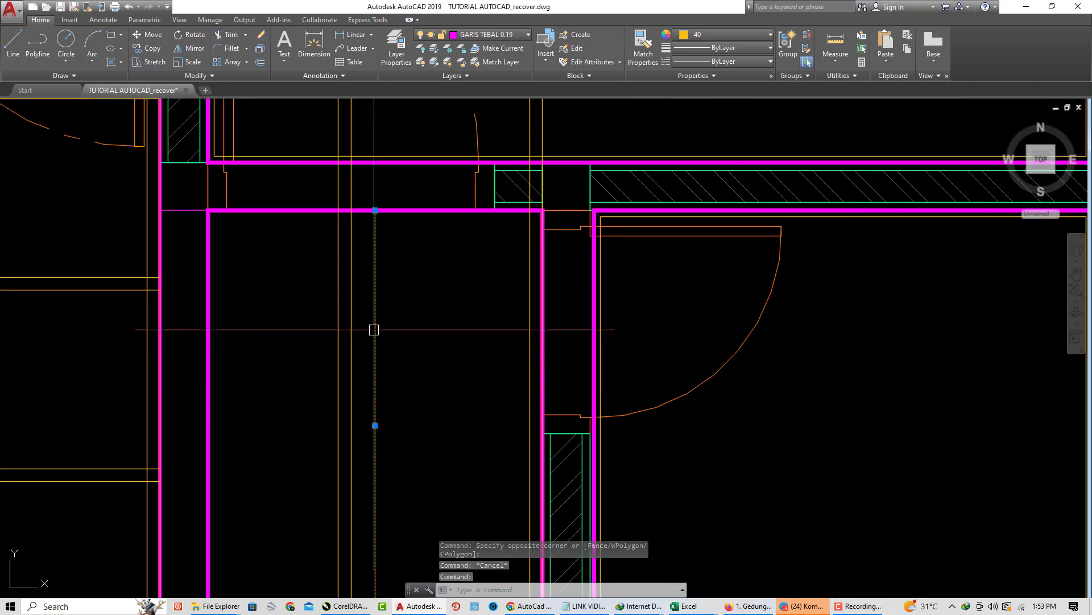
{"action": "type", "text": "e"}
{"action": "key", "text": "Return"}
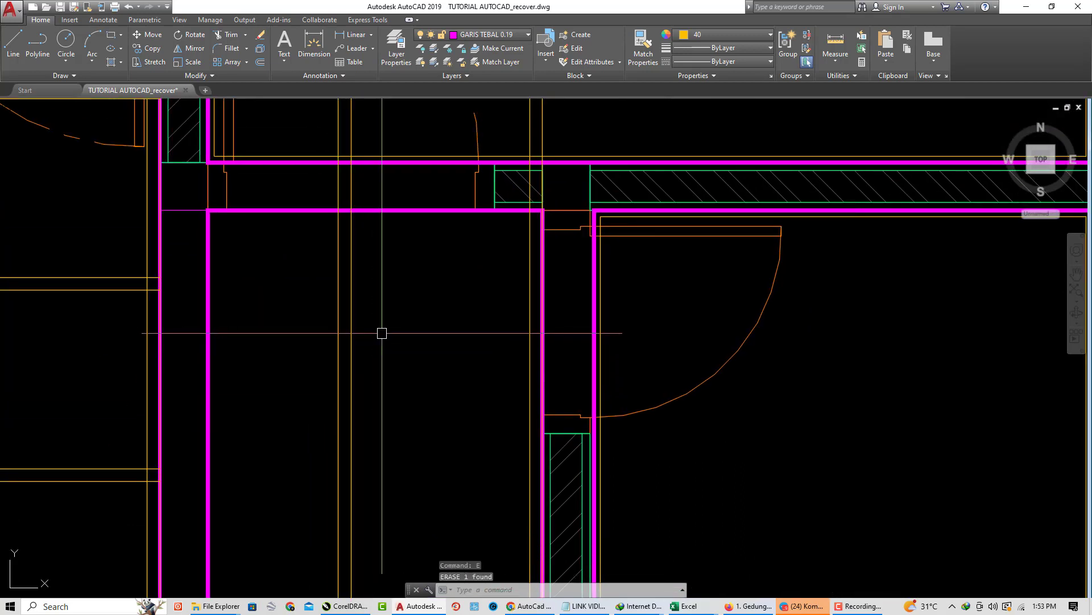
- Erase the copied vertical frame pair near the middle of the corridor
{"action": "scroll", "coordinate": [383, 333], "scroll_direction": "down", "scroll_amount": 2}
{"action": "left_click", "coordinate": [382, 336]}
{"action": "left_click", "coordinate": [312, 323]}
{"action": "type", "text": "e"}
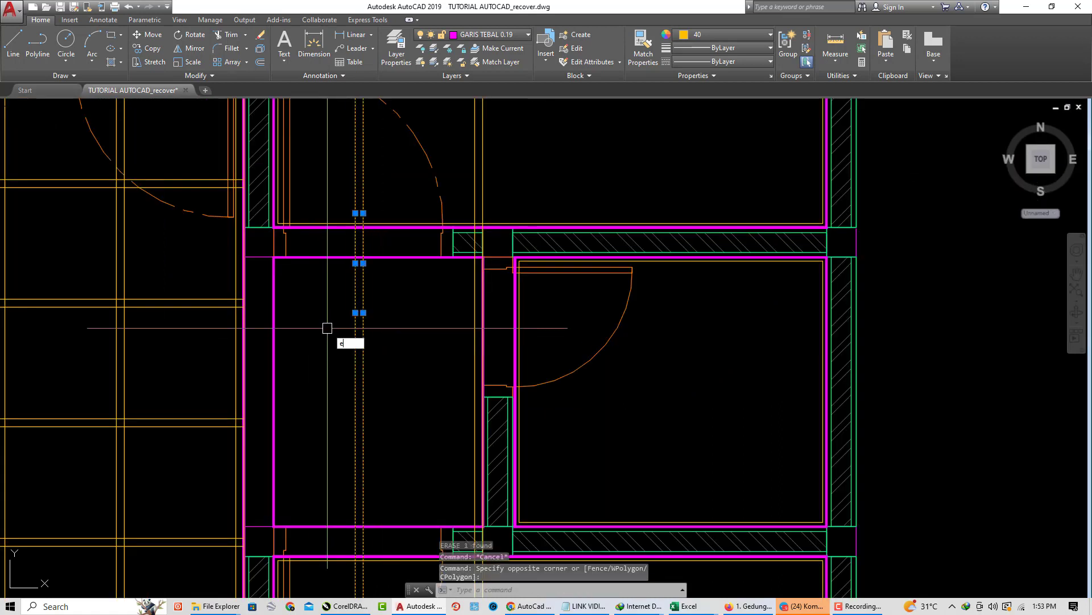
{"action": "key", "text": "Return"}
- Draw a vertical construction line through the midpoint of the corridor outline's upper edge
{"action": "type", "text": "xl"}
{"action": "key", "text": "Return"}
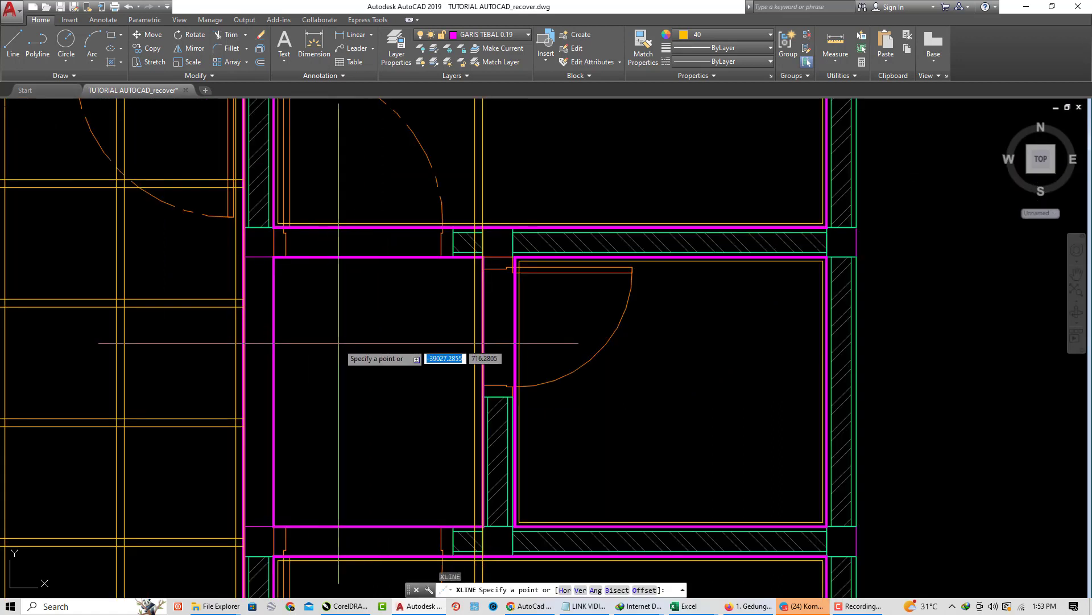
{"action": "type", "text": "v"}
{"action": "key", "text": "Return"}
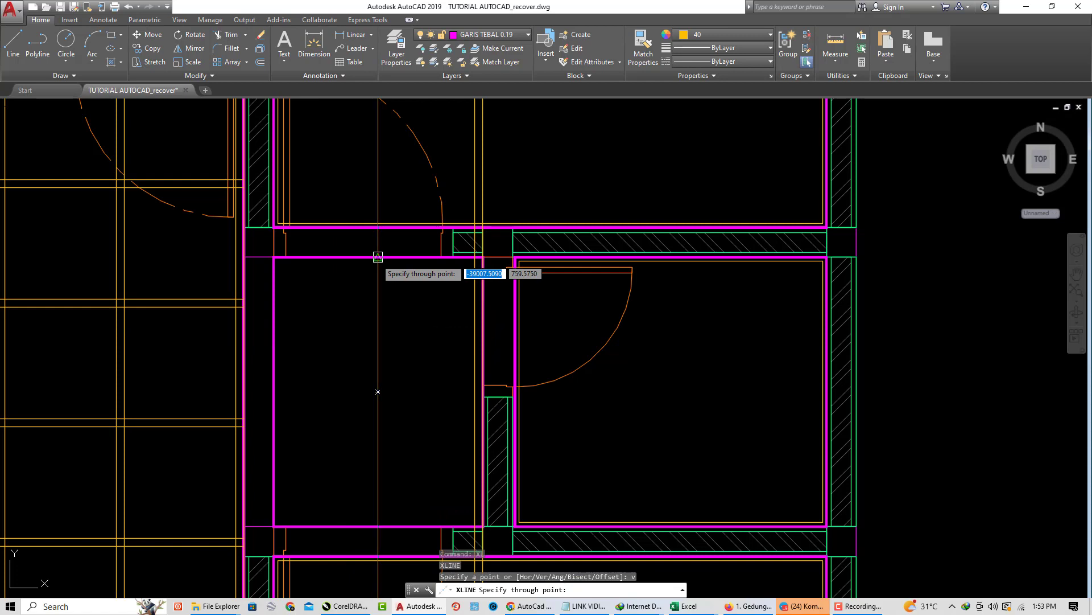
{"action": "left_click", "coordinate": [378, 257]}
{"action": "key", "text": "Return"}
- Offset the corridor's central construction line 2 units to both sides
{"action": "middle_click_drag", "start_coordinate": [395, 349], "coordinate": [396, 361]}
{"action": "type", "text": "o"}
{"action": "key", "text": "Return"}
{"action": "type", "text": "2"}
{"action": "key", "text": "Return"}
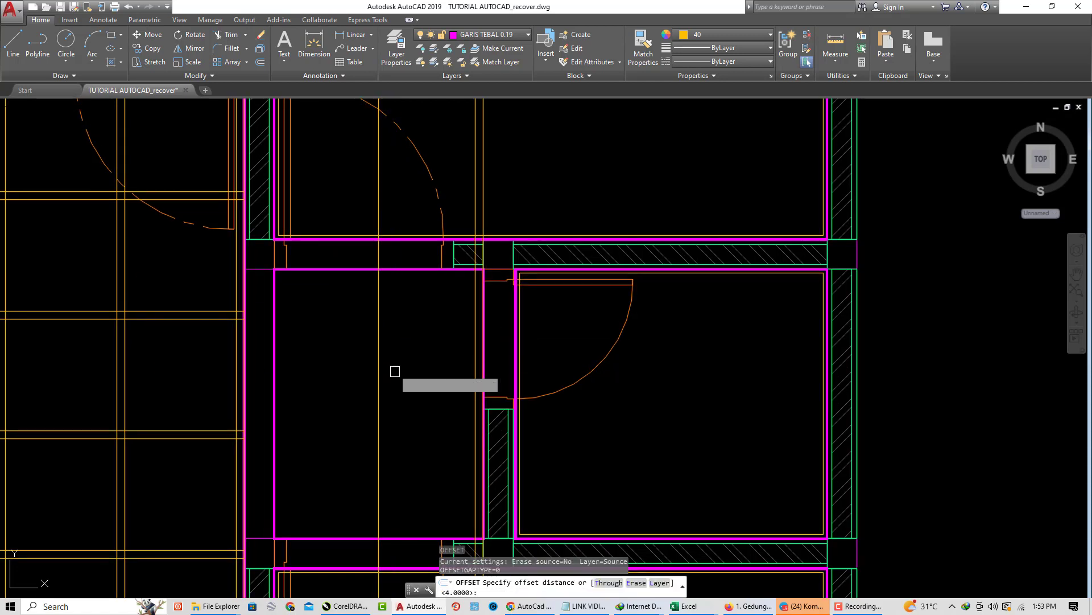
{"action": "left_click", "coordinate": [379, 356]}
{"action": "left_click", "coordinate": [371, 344]}
{"action": "scroll", "coordinate": [376, 331], "scroll_direction": "up", "scroll_amount": 2}
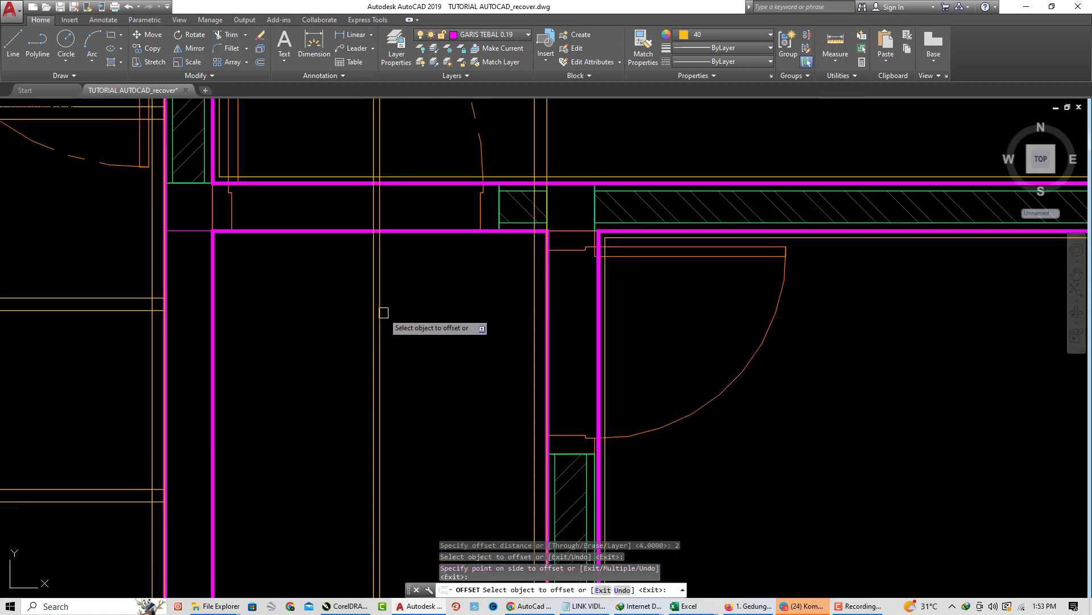
{"action": "key", "text": "Return"}
- Erase the original centre line between the two offset frame lines
{"action": "scroll", "coordinate": [393, 292], "scroll_direction": "up", "scroll_amount": 3}
{"action": "left_click", "coordinate": [370, 260]}
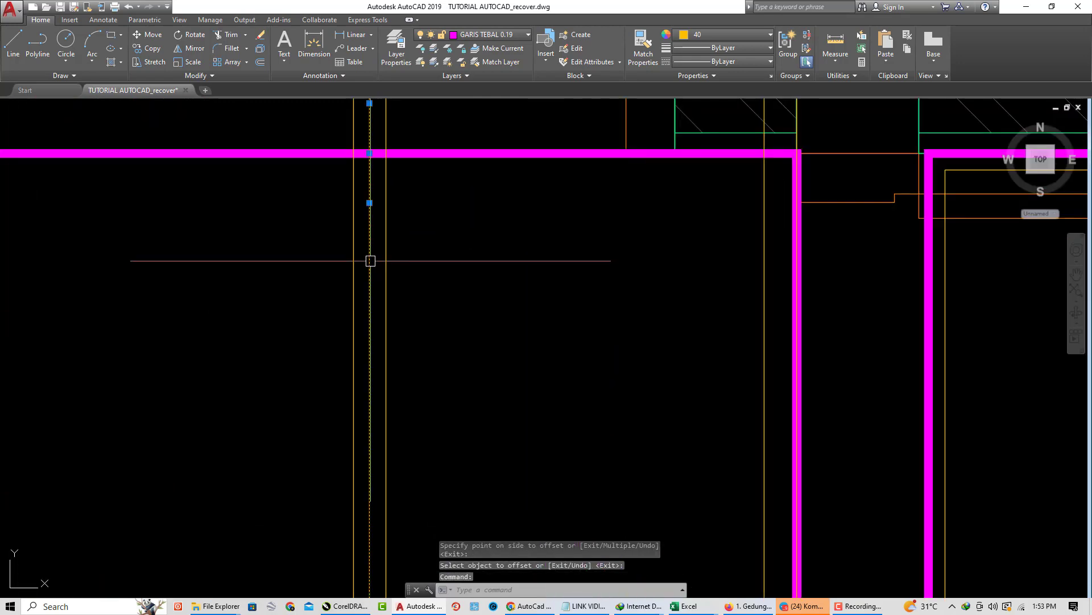
{"action": "type", "text": "e"}
{"action": "key", "text": "Return"}
- Copy the central vertical frame pair to the left so it lies along the corridor outline's left edge
{"action": "scroll", "coordinate": [374, 292], "scroll_direction": "down", "scroll_amount": 3}
{"action": "left_click", "coordinate": [367, 332]}
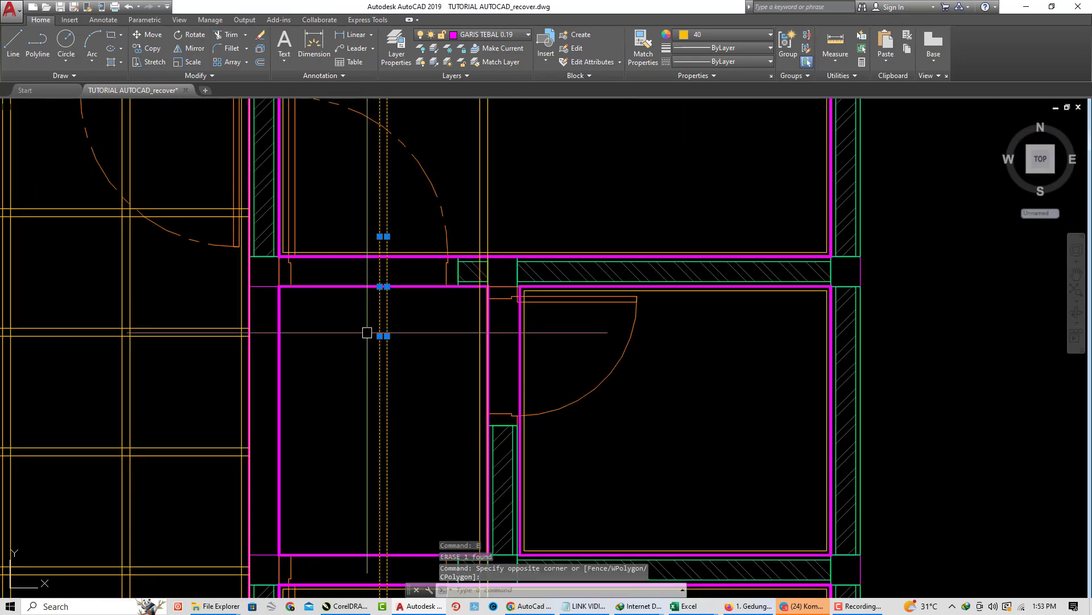
{"action": "left_click", "coordinate": [149, 48]}
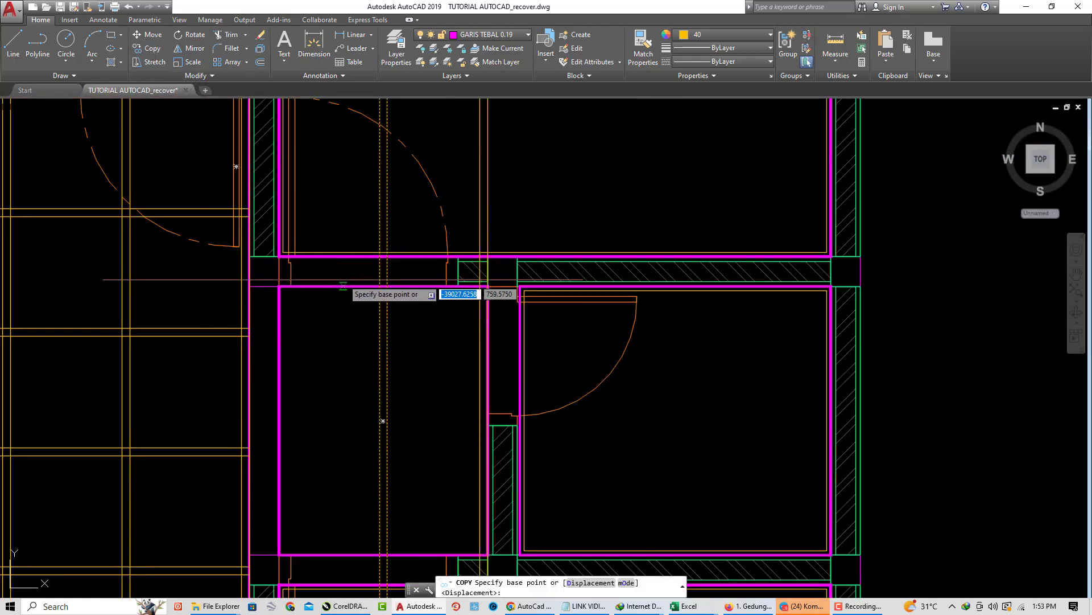
{"action": "left_click", "coordinate": [295, 286]}
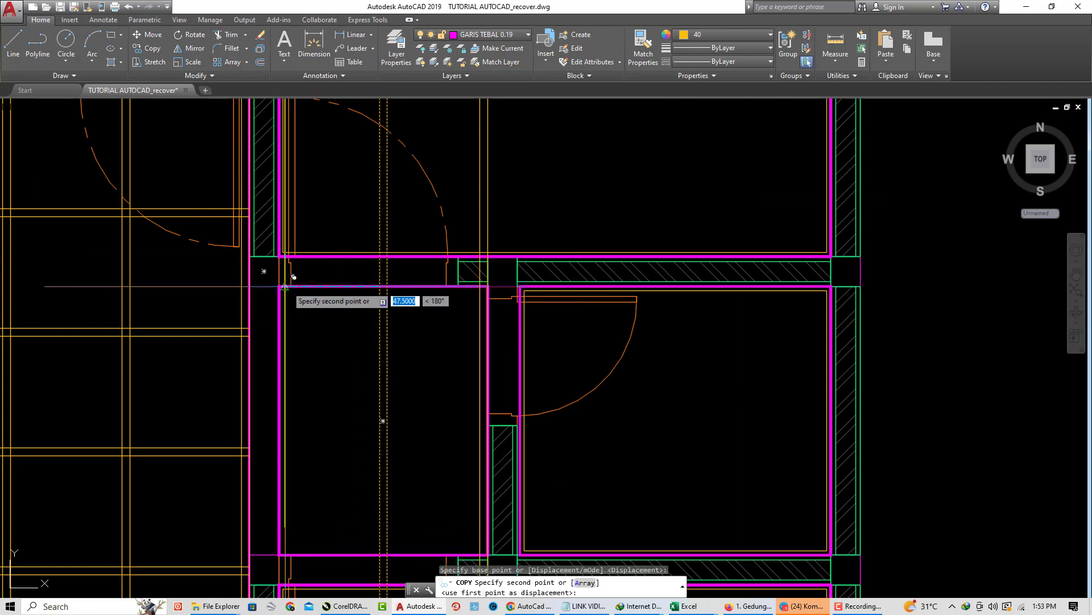
{"action": "key", "text": "Return"}
{"action": "key", "text": "Return"}
{"action": "scroll", "coordinate": [346, 303], "scroll_direction": "down", "scroll_amount": 3}
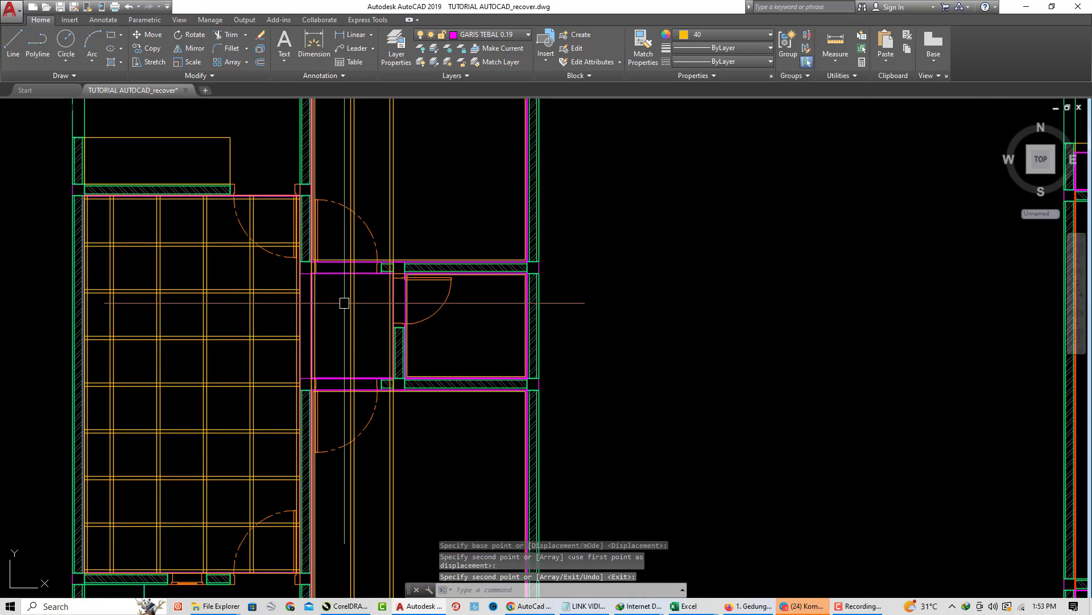
{"action": "key", "text": "Escape"}
{"action": "scroll", "coordinate": [370, 293], "scroll_direction": "up", "scroll_amount": 3}
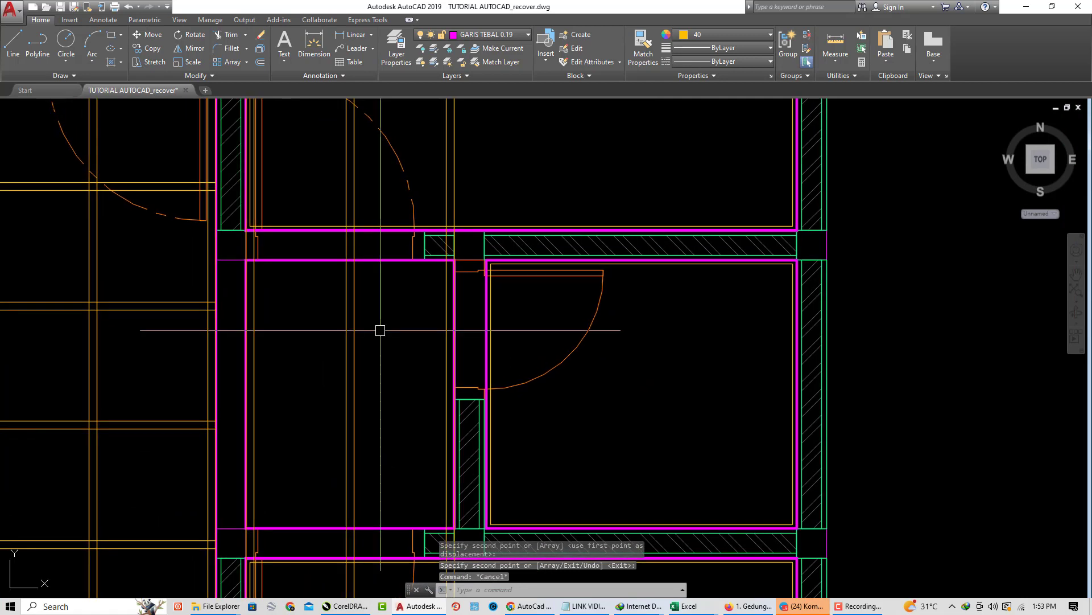
- Draw a horizontal construction line through the midpoint of the corridor outline's left edge
{"action": "type", "text": "xl"}
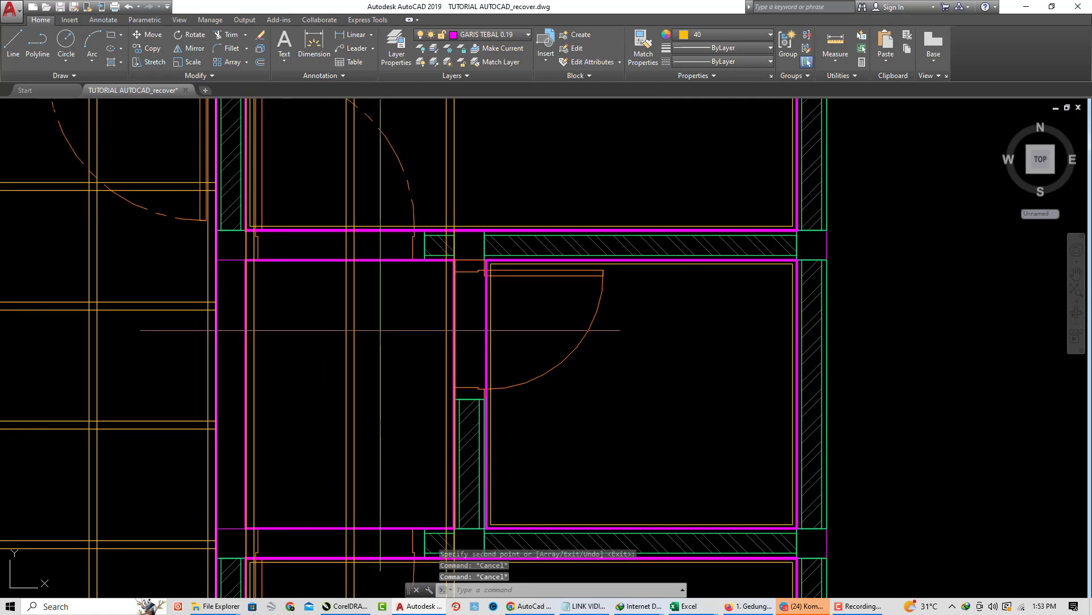
{"action": "key", "text": "Return"}
{"action": "type", "text": "h"}
{"action": "key", "text": "Return"}
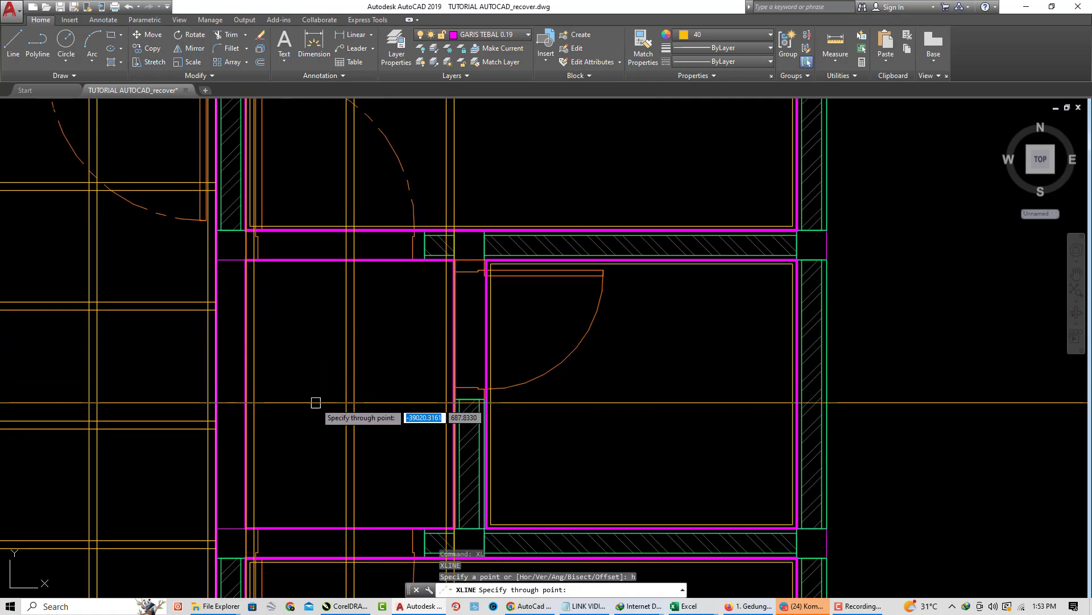
{"action": "left_click", "coordinate": [246, 394]}
{"action": "key", "text": "Escape"}
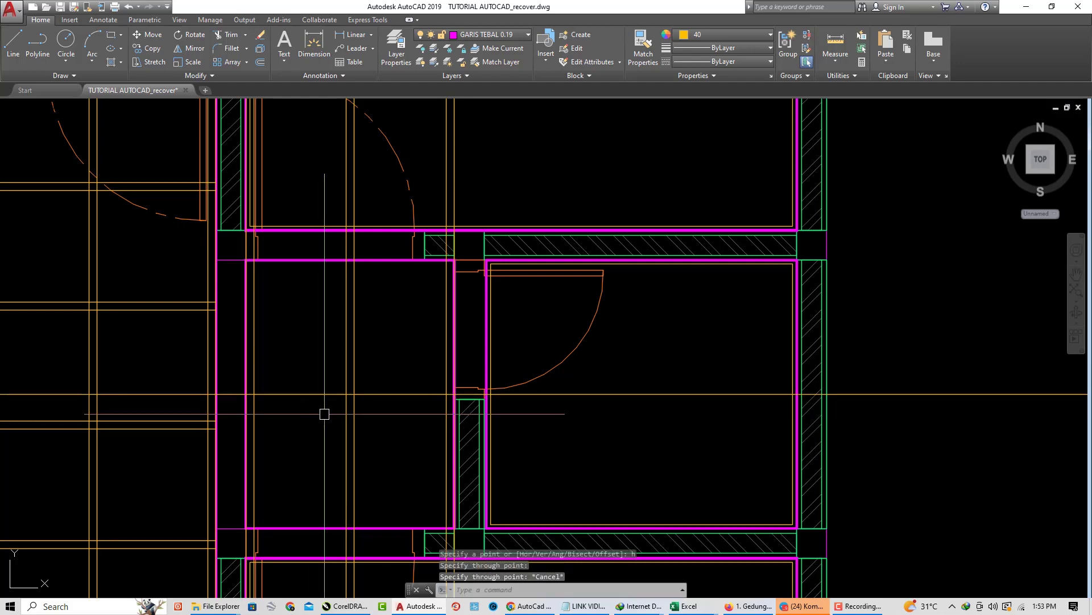
- Offset the corridor's horizontal construction line 2 units to both sides
{"action": "middle_click_drag", "start_coordinate": [326, 423], "coordinate": [330, 439]}
{"action": "type", "text": "o"}
{"action": "key", "text": "Return"}
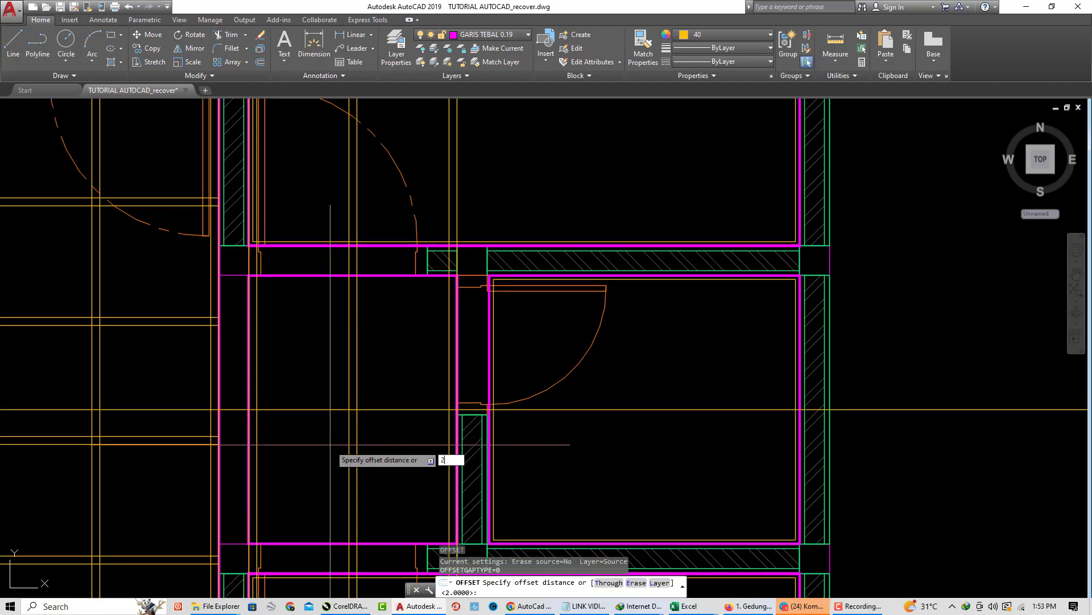
{"action": "type", "text": "2"}
{"action": "key", "text": "Return"}
{"action": "scroll", "coordinate": [316, 405], "scroll_direction": "up", "scroll_amount": 6}
{"action": "middle_click_drag", "start_coordinate": [318, 499], "coordinate": [317, 423]}
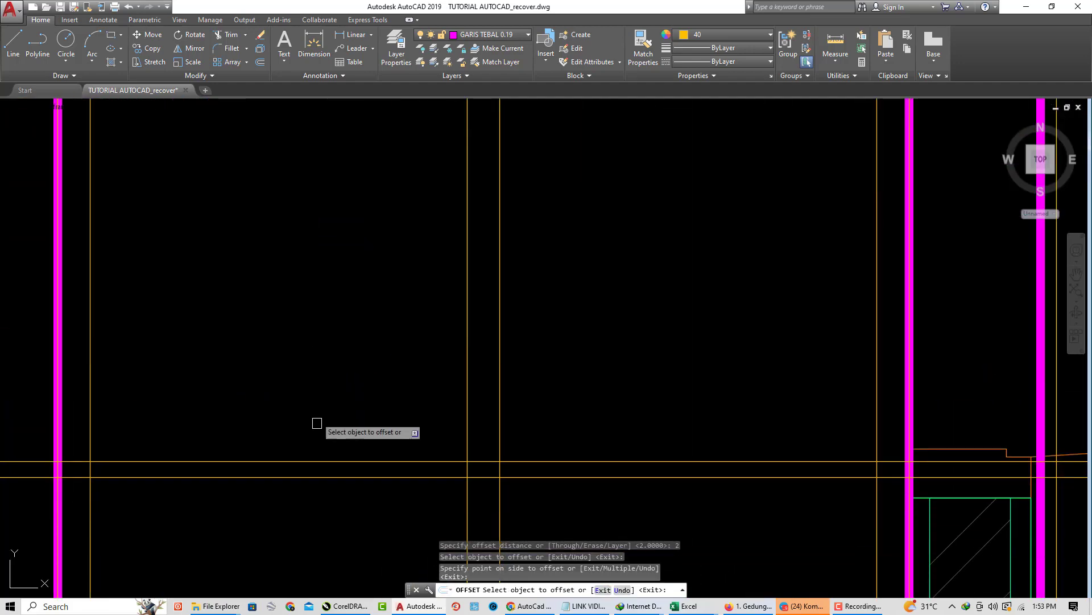
{"action": "left_click", "coordinate": [328, 478]}
{"action": "left_click", "coordinate": [310, 523]}
{"action": "scroll", "coordinate": [312, 526], "scroll_direction": "down", "scroll_amount": 2}
{"action": "middle_click_drag", "start_coordinate": [312, 526], "coordinate": [313, 421]}
{"action": "key", "text": "Return"}
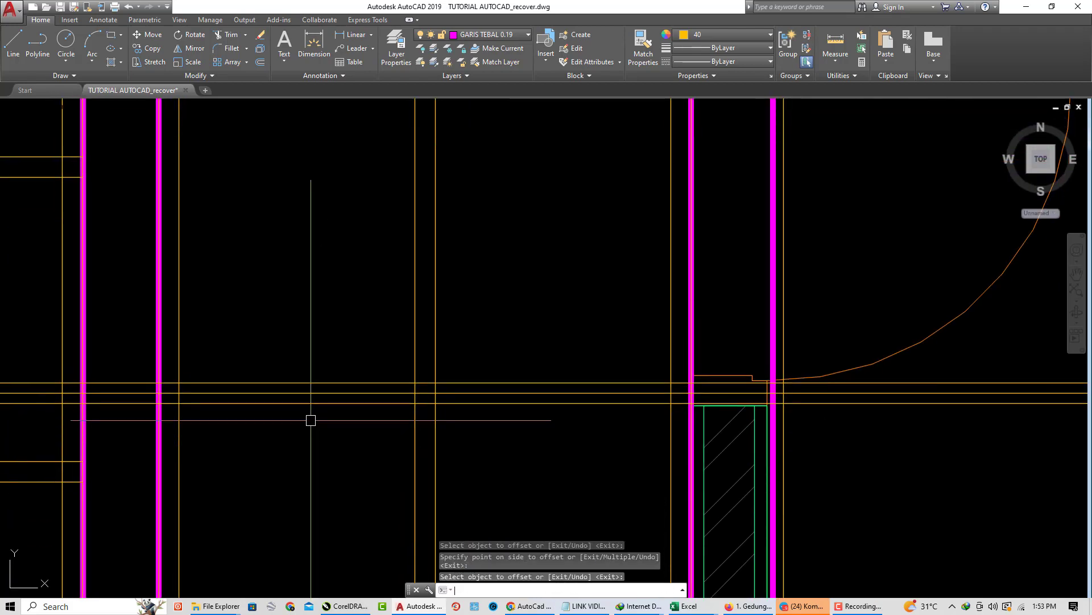
- Erase the original horizontal centre line between the corridor's two offset frame lines
{"action": "scroll", "coordinate": [317, 401], "scroll_direction": "up", "scroll_amount": 4}
{"action": "key", "text": "Return"}
{"action": "left_click", "coordinate": [328, 378]}
{"action": "key", "text": "Return"}
{"action": "scroll", "coordinate": [327, 382], "scroll_direction": "down", "scroll_amount": 4}
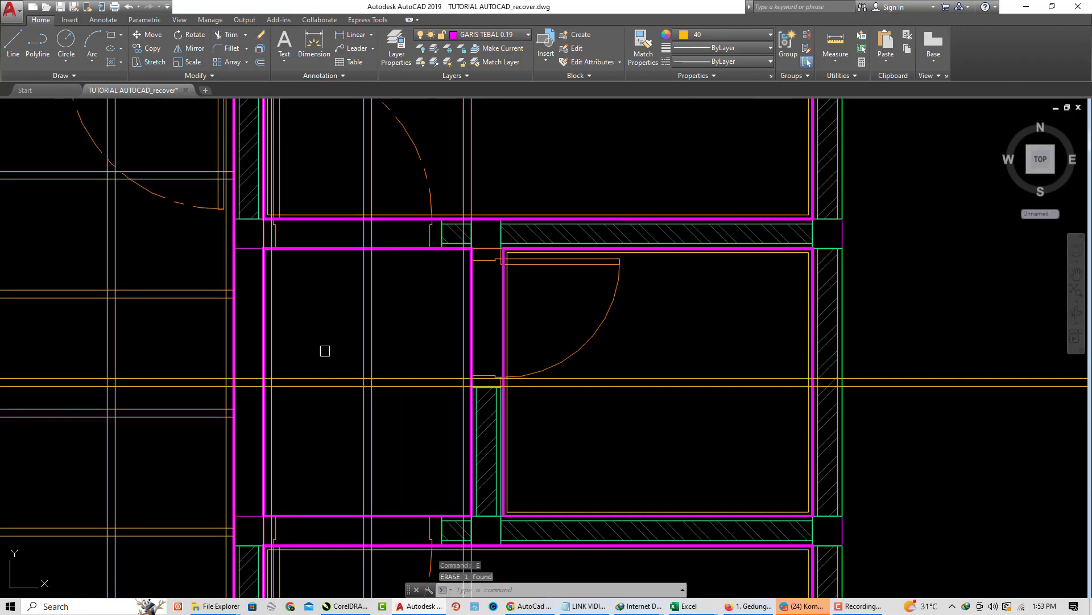
- Trim away all parts of the corridor's frame lines outside the corridor outline, using that outline as the cutting edge
{"action": "scroll", "coordinate": [324, 348], "scroll_direction": "up", "scroll_amount": 1}
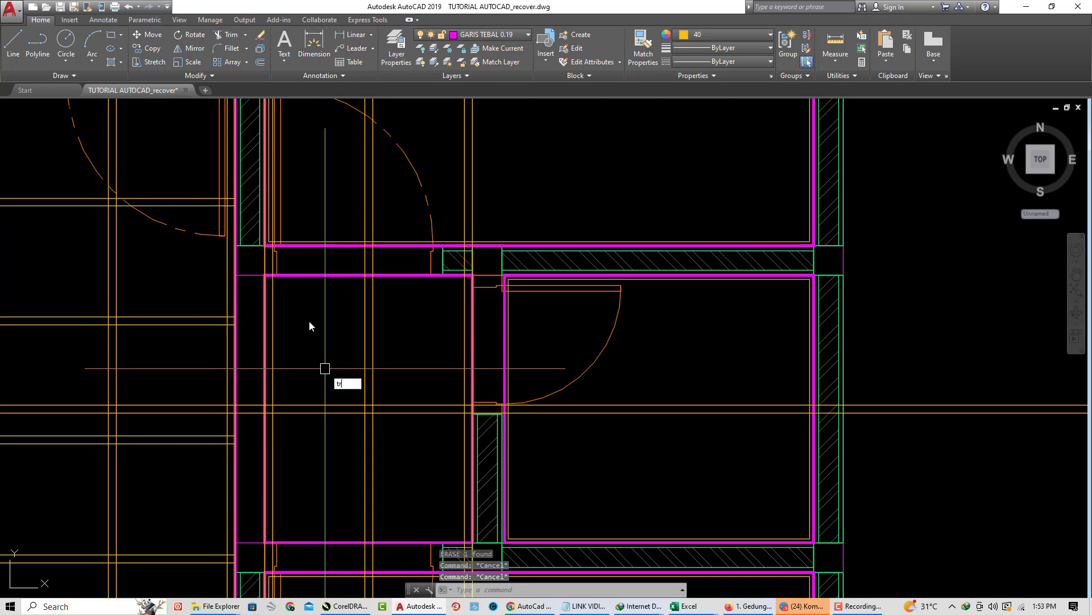
{"action": "type", "text": "tr"}
{"action": "key", "text": "Return"}
{"action": "left_click", "coordinate": [316, 276]}
{"action": "scroll", "coordinate": [342, 335], "scroll_direction": "down", "scroll_amount": 5}
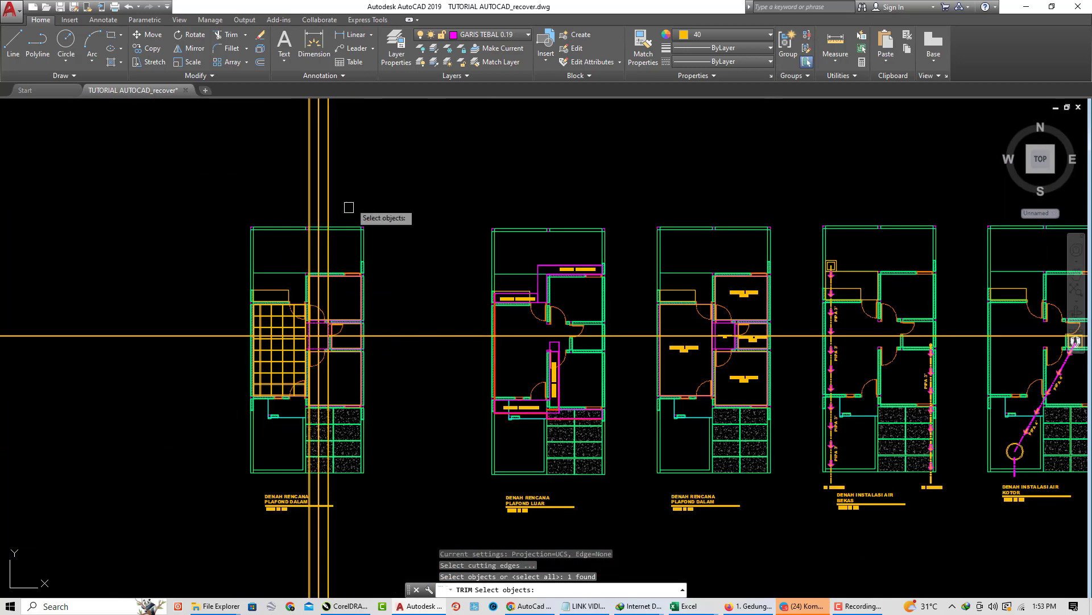
{"action": "key", "text": "Return"}
{"action": "left_click", "coordinate": [366, 178]}
{"action": "left_click", "coordinate": [265, 150]}
{"action": "left_click", "coordinate": [449, 316]}
{"action": "left_click", "coordinate": [430, 390]}
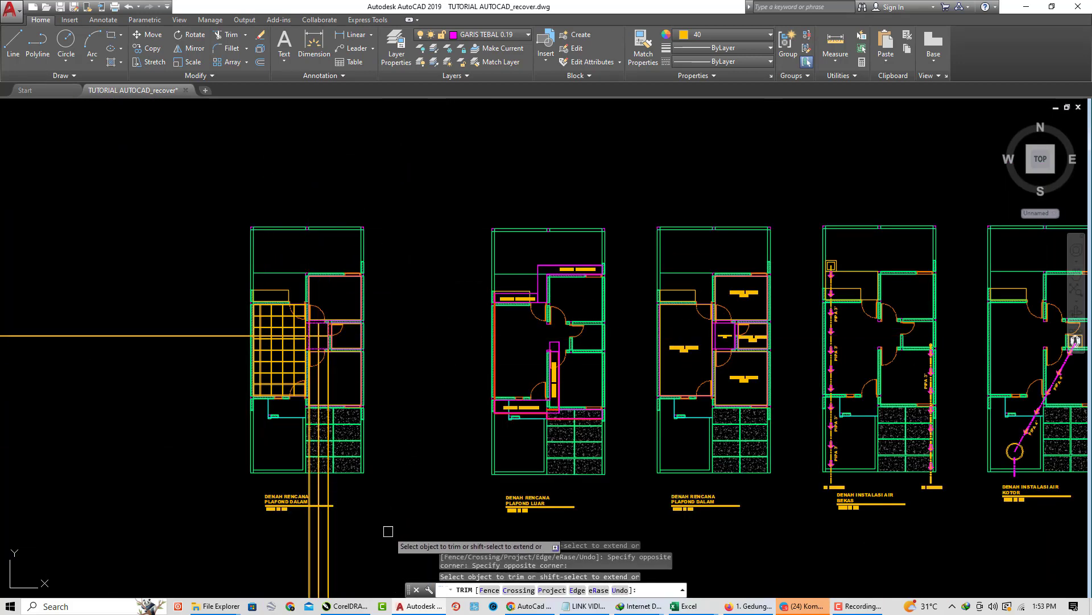
{"action": "scroll", "coordinate": [336, 352], "scroll_direction": "up", "scroll_amount": 6}
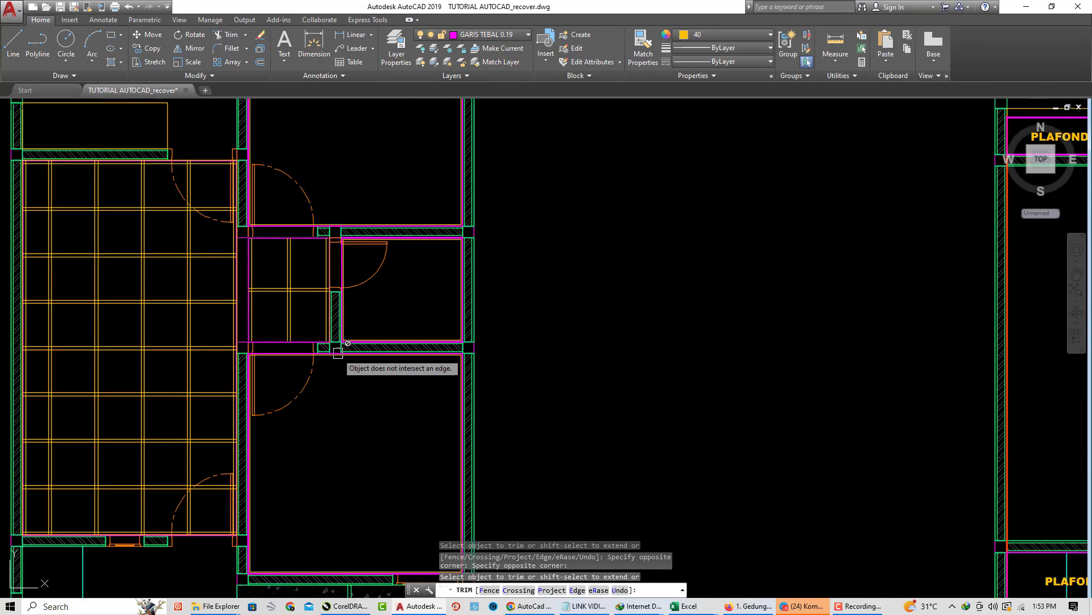
{"action": "key", "text": "Escape"}
{"action": "scroll", "coordinate": [294, 309], "scroll_direction": "up", "scroll_amount": 3}
{"action": "scroll", "coordinate": [392, 267], "scroll_direction": "up", "scroll_amount": 2}
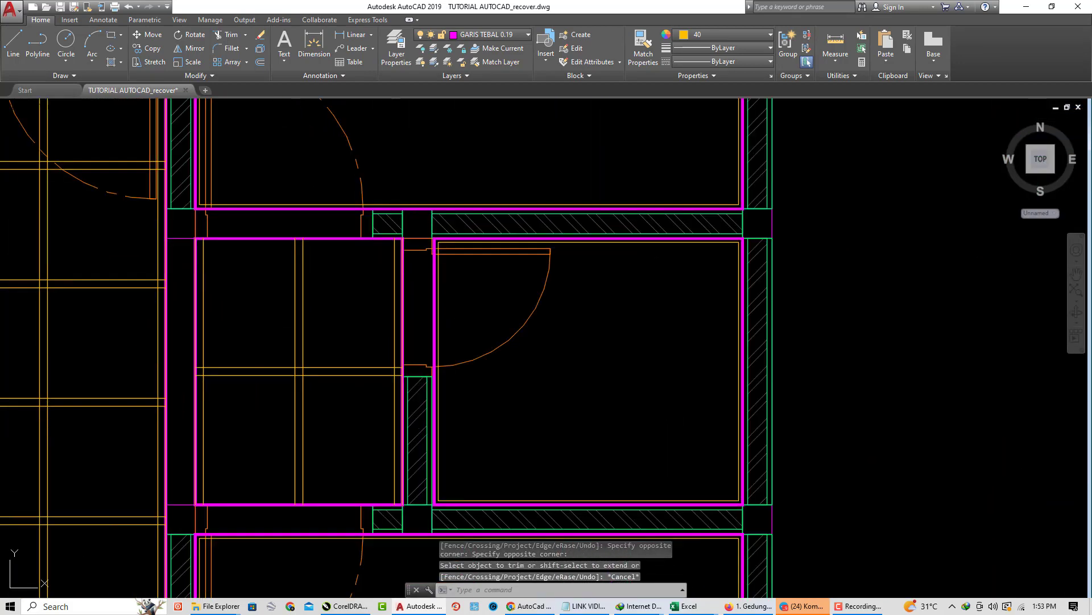
{"action": "scroll", "coordinate": [381, 296], "scroll_direction": "down", "scroll_amount": 8}
{"action": "scroll", "coordinate": [383, 255], "scroll_direction": "up", "scroll_amount": 3}
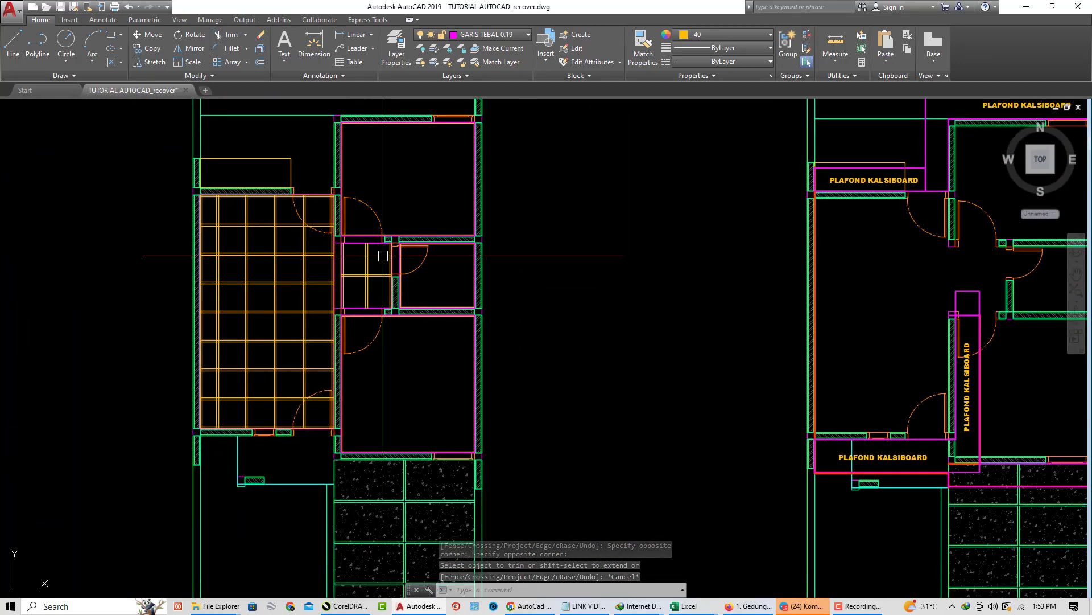
{"action": "key", "text": "Escape"}
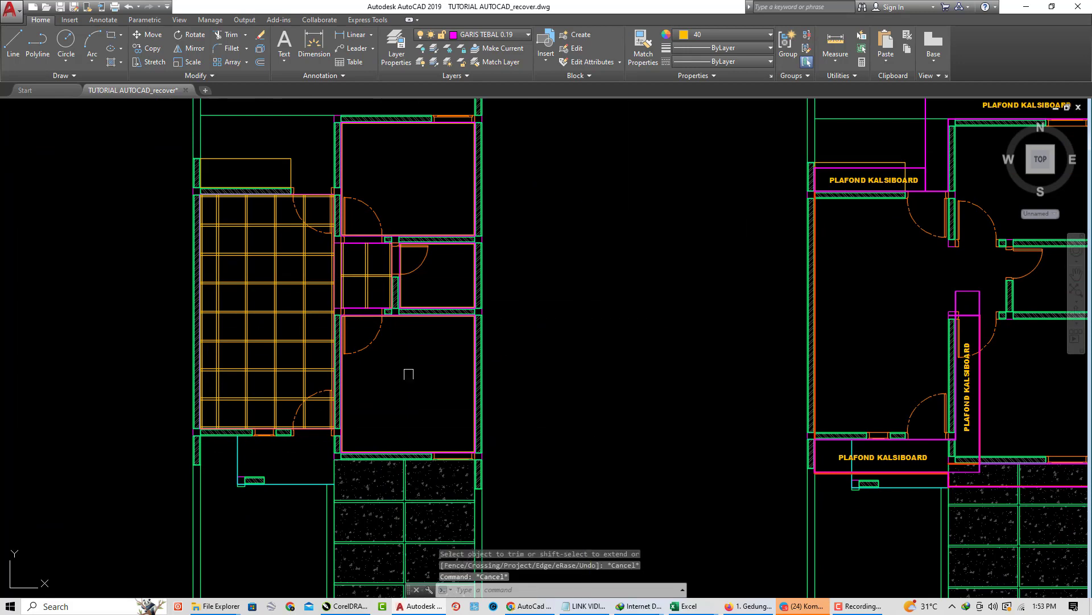
{"action": "scroll", "coordinate": [276, 286], "scroll_direction": "up", "scroll_amount": 4}
{"action": "left_click", "coordinate": [247, 244]}
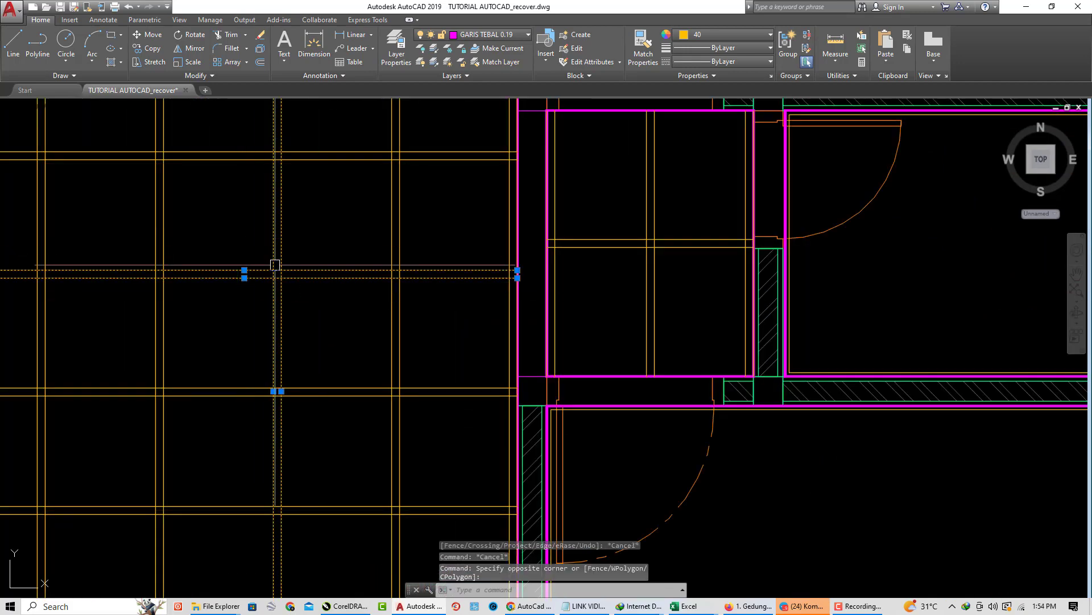
{"action": "key", "text": "Escape"}
{"action": "scroll", "coordinate": [334, 334], "scroll_direction": "down", "scroll_amount": 4}
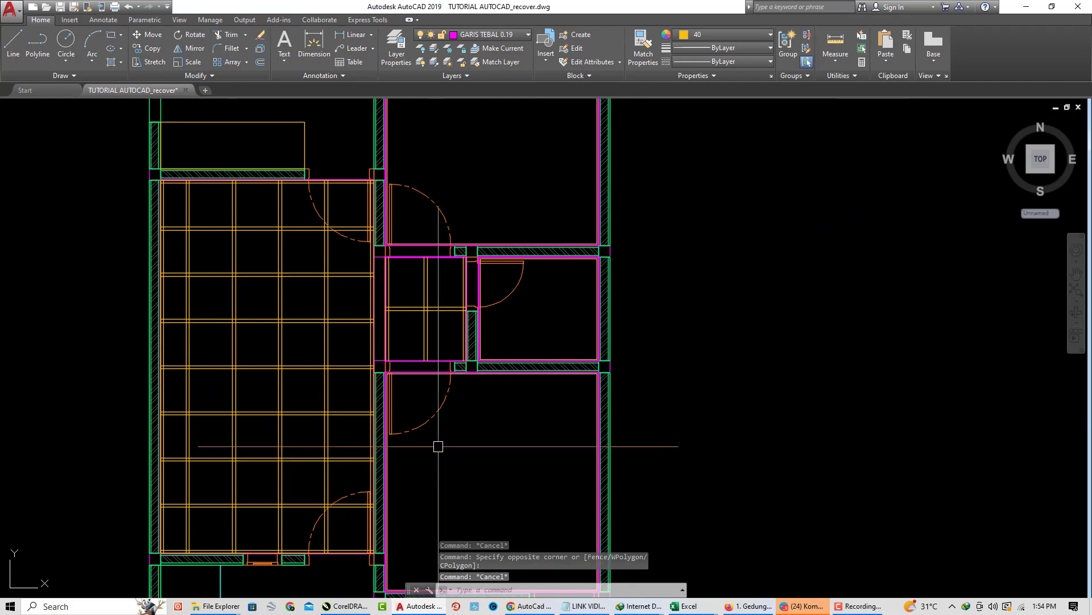
- Draw a vertical construction line through the lower-right corner of the outline of the room below the corridor
{"action": "mouse_move", "coordinate": [438, 447]}
{"action": "middle_mouse_down"}
{"action": "mouse_move", "coordinate": [325, 385]}
{"action": "mouse_move", "coordinate": [341, 375]}
{"action": "middle_mouse_up"}
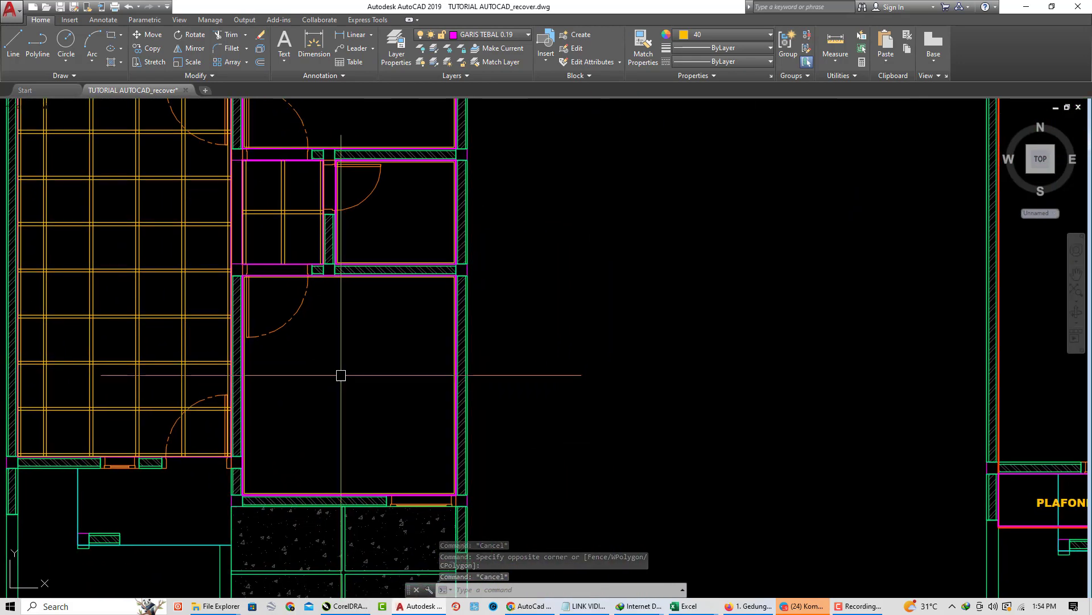
{"action": "key", "text": "Escape"}
{"action": "type", "text": "xl"}
{"action": "key", "text": "Return"}
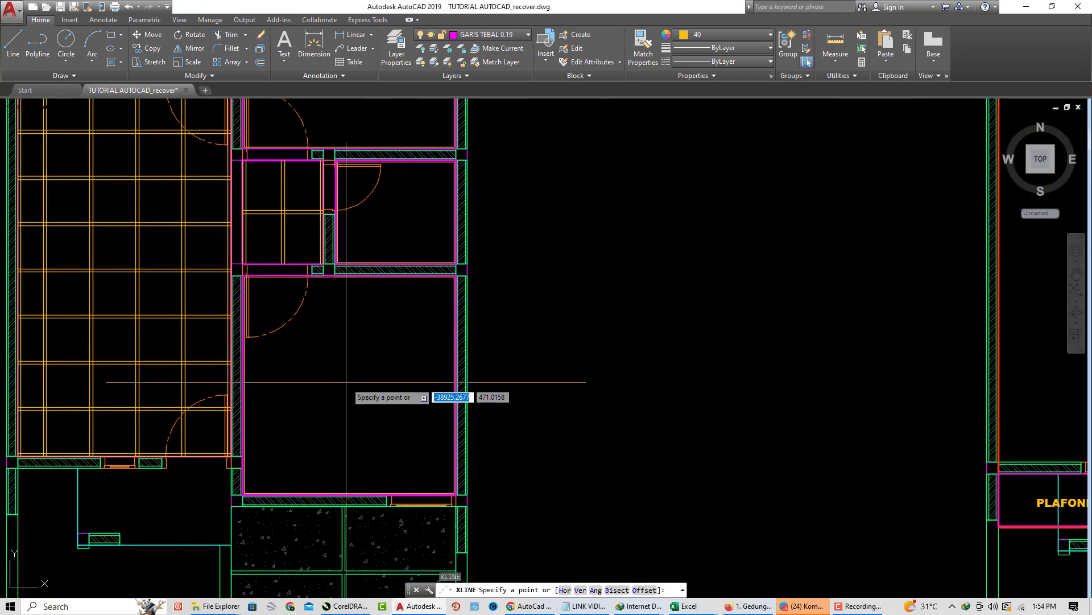
{"action": "type", "text": "v"}
{"action": "key", "text": "Return"}
{"action": "scroll", "coordinate": [442, 434], "scroll_direction": "up", "scroll_amount": 2}
{"action": "scroll", "coordinate": [464, 471], "scroll_direction": "up", "scroll_amount": 3}
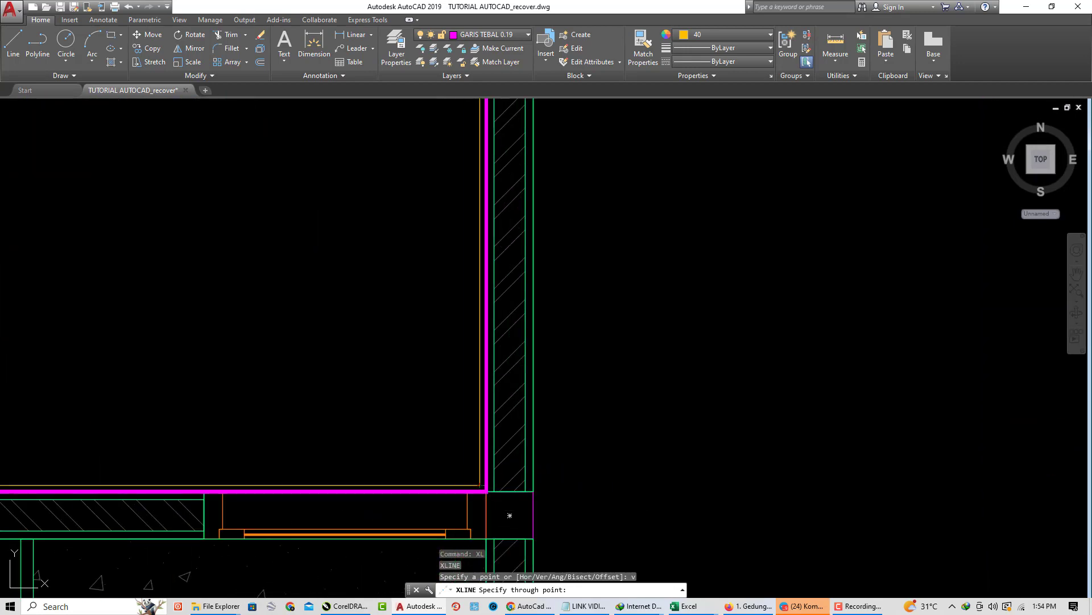
{"action": "left_click", "coordinate": [486, 491]}
{"action": "key", "text": "Return"}
{"action": "scroll", "coordinate": [560, 470], "scroll_direction": "down", "scroll_amount": 3}
{"action": "middle_click_drag", "start_coordinate": [612, 426], "coordinate": [552, 484]}
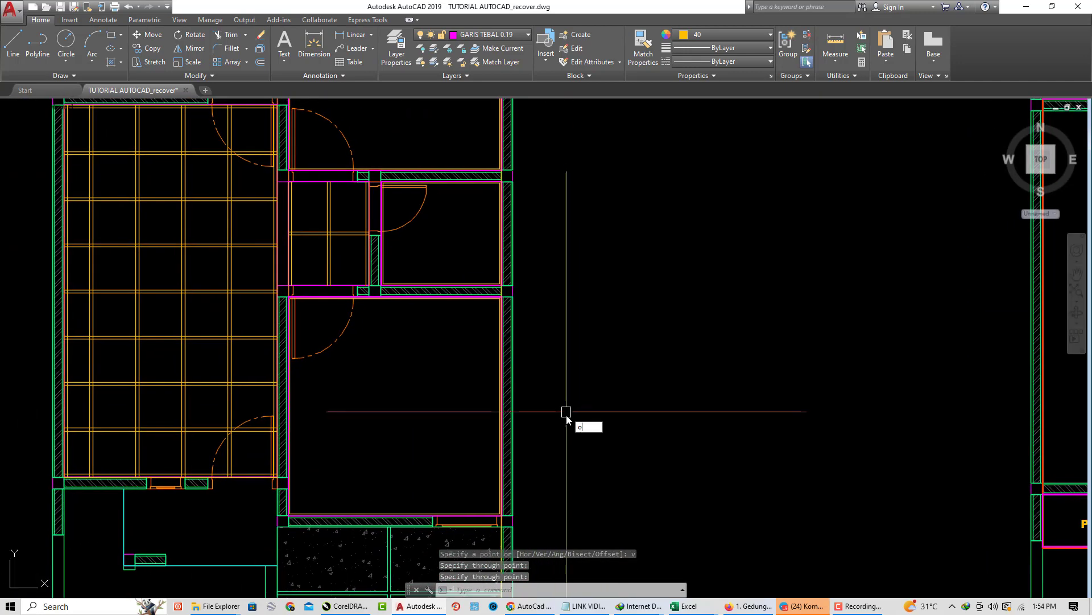
- Offset the vertical construction line along the lower room's right edge 4 units to the left
{"action": "type", "text": "o"}
{"action": "key", "text": "Return"}
{"action": "type", "text": "4"}
{"action": "key", "text": "Return"}
{"action": "scroll", "coordinate": [563, 398], "scroll_direction": "down", "scroll_amount": 4}
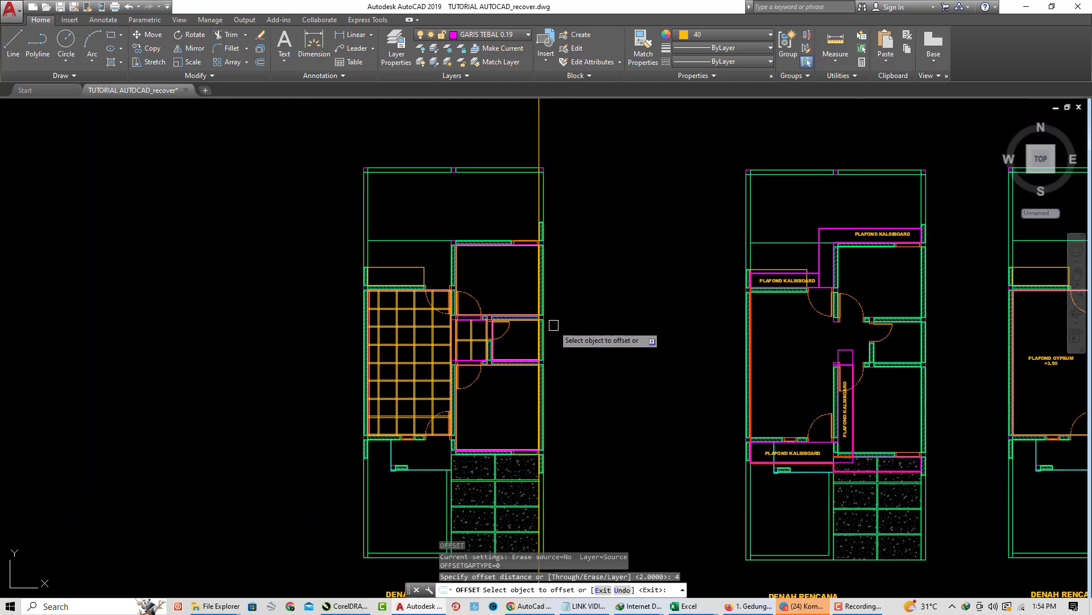
{"action": "left_click", "coordinate": [517, 162]}
{"action": "left_click", "coordinate": [483, 165]}
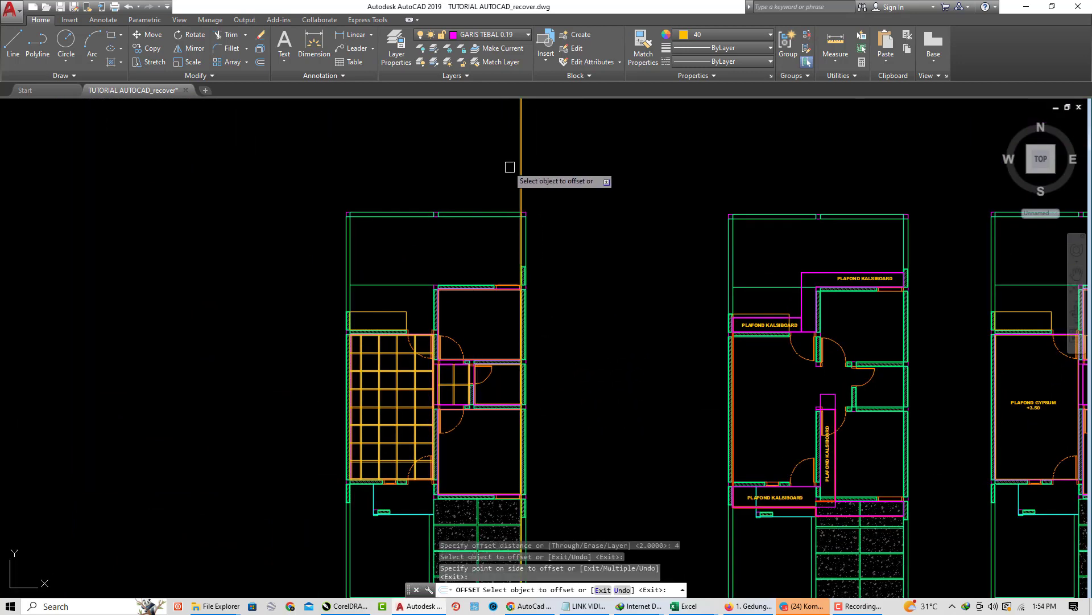
- Copy the vertical frame pair at the lower room's right edge to the left at distances of 60 and 120 units
{"action": "scroll", "coordinate": [523, 177], "scroll_direction": "up", "scroll_amount": 2}
{"action": "key", "text": "Escape"}
{"action": "left_click", "coordinate": [536, 207]}
{"action": "left_click", "coordinate": [473, 183]}
{"action": "type", "text": "c"}
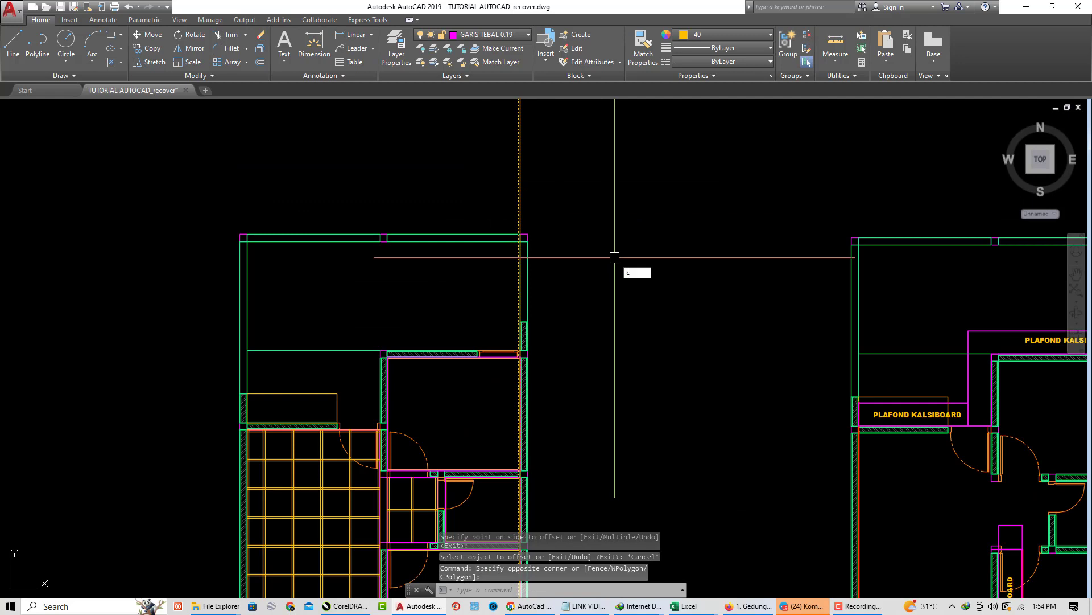
{"action": "type", "text": "o"}
{"action": "key", "text": "Return"}
{"action": "left_click", "coordinate": [726, 257]}
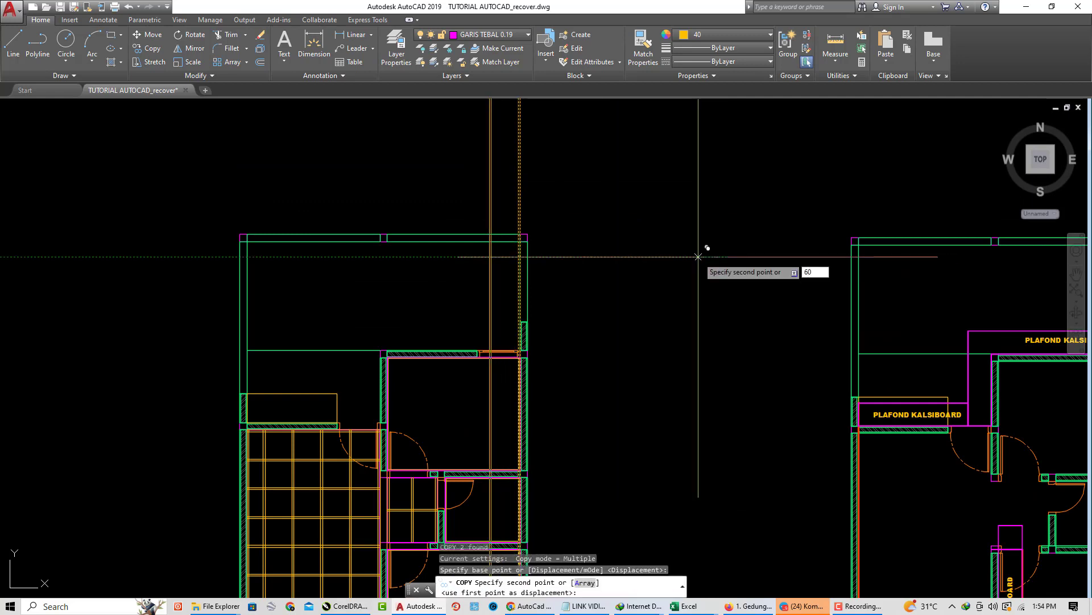
{"action": "key", "text": "Return"}
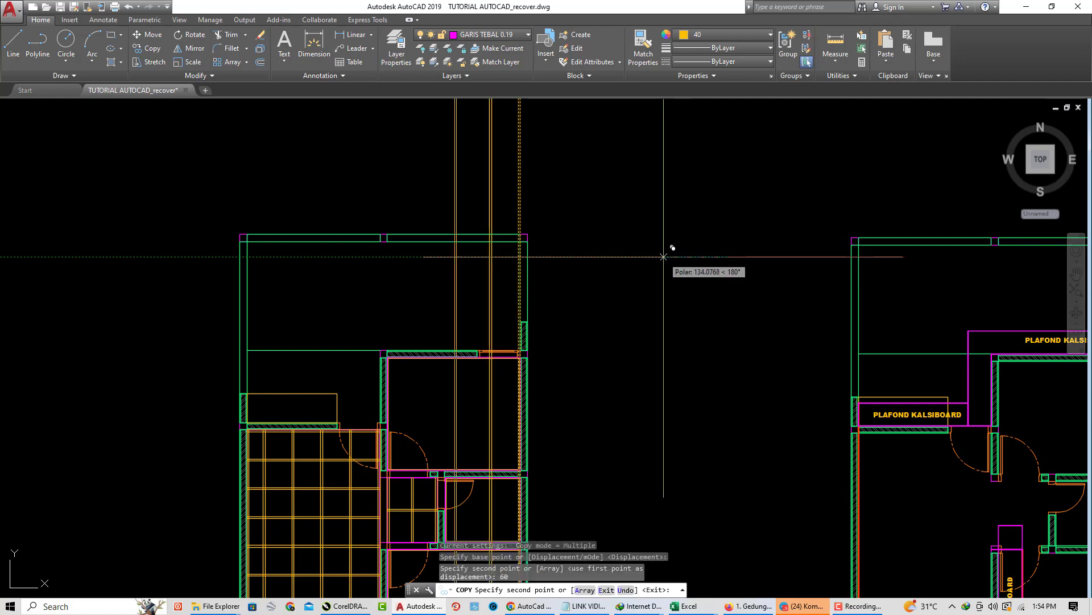
{"action": "key", "text": "Return"}
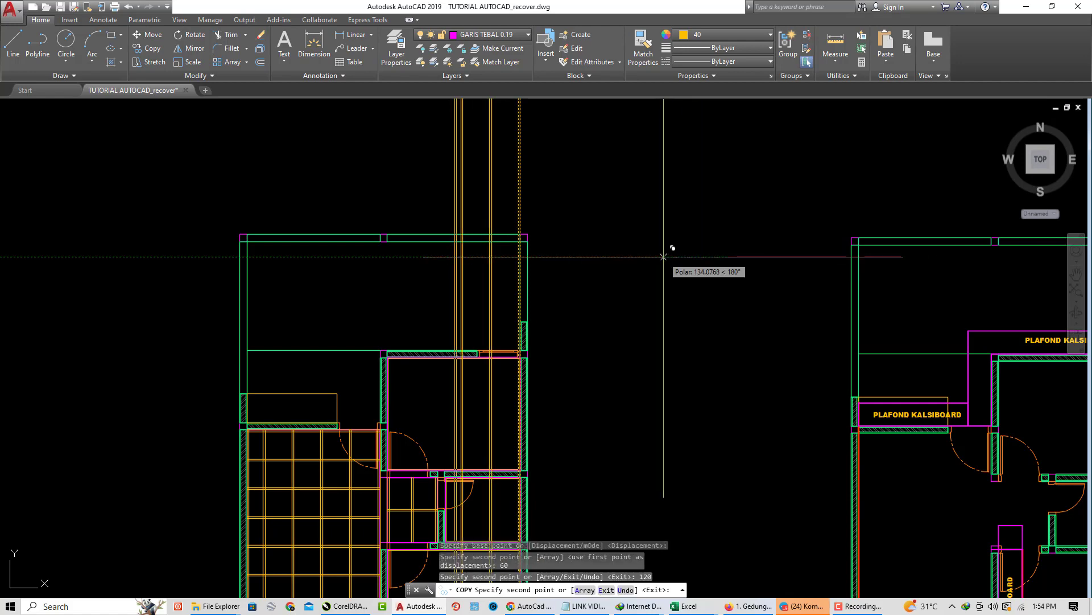
{"action": "key", "text": "Return"}
- Copy the leftmost vertical frame pair in the lower room twice further to the left, continuing the existing pair spacing
{"action": "middle_click_drag", "start_coordinate": [488, 546], "coordinate": [422, 256]}
{"action": "scroll", "coordinate": [422, 256], "scroll_direction": "up", "scroll_amount": 4}
{"action": "left_click", "coordinate": [377, 308]}
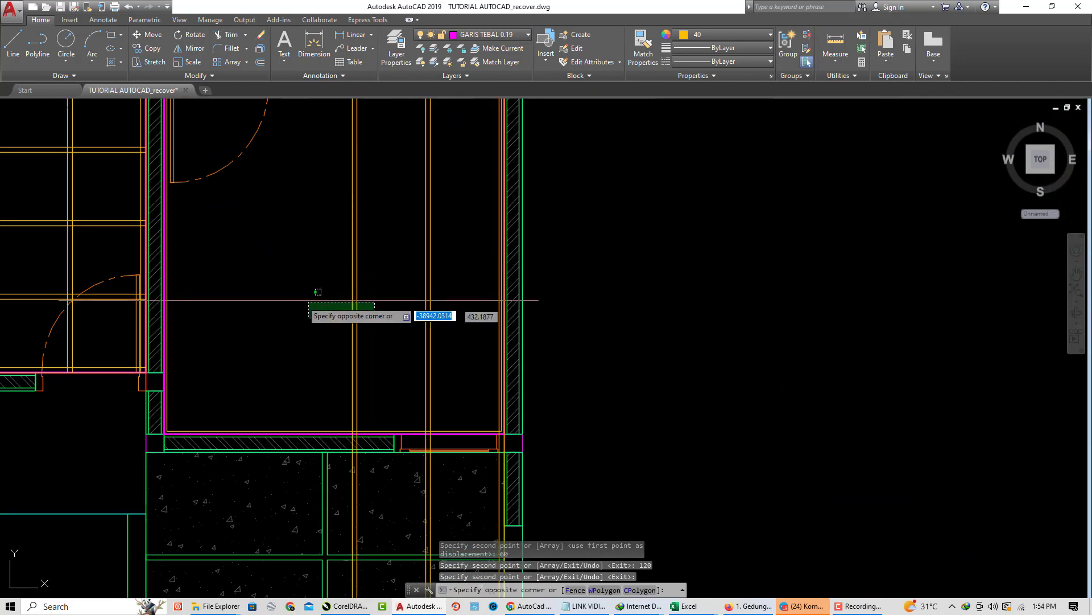
{"action": "left_click", "coordinate": [308, 297]}
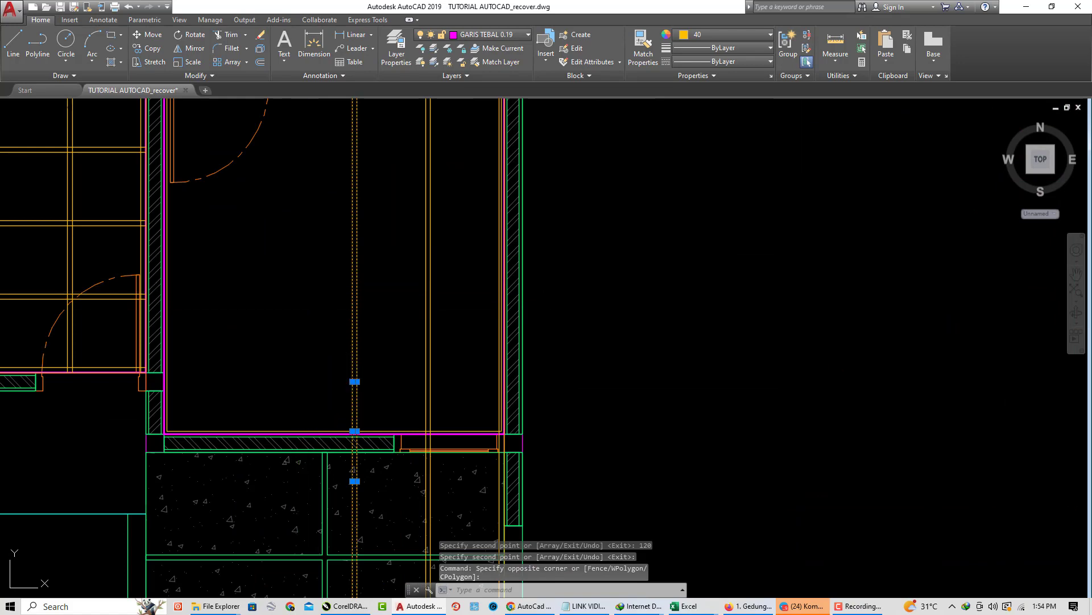
{"action": "type", "text": "co"}
{"action": "key", "text": "Return"}
{"action": "scroll", "coordinate": [427, 447], "scroll_direction": "up", "scroll_amount": 4}
{"action": "left_click", "coordinate": [417, 410]}
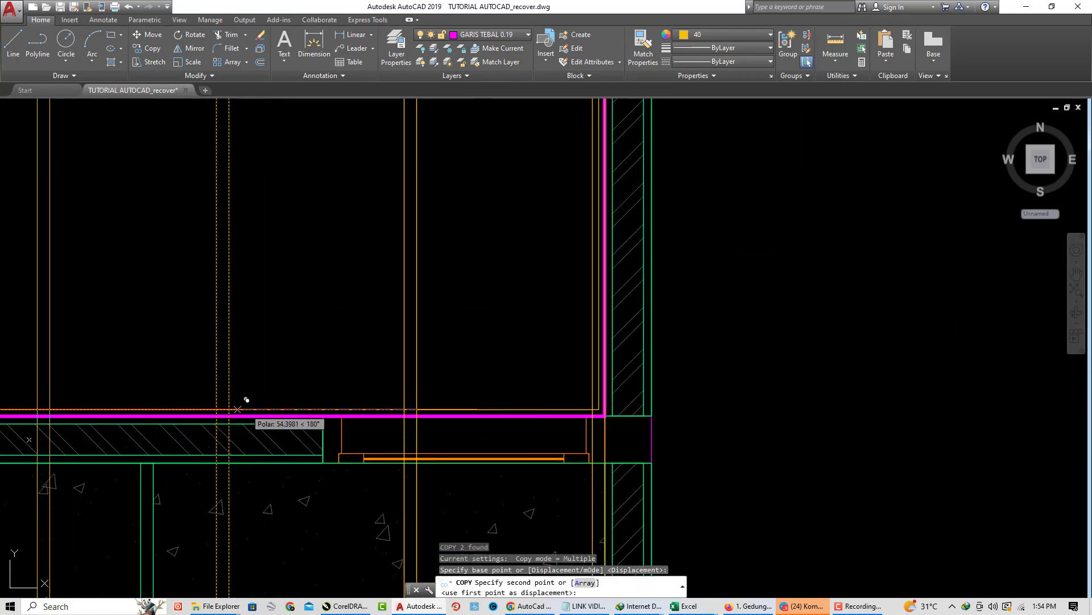
{"action": "scroll", "coordinate": [230, 398], "scroll_direction": "down", "scroll_amount": 2}
{"action": "mouse_move", "coordinate": [230, 397]}
{"action": "middle_mouse_down"}
{"action": "mouse_move", "coordinate": [194, 395]}
{"action": "mouse_move", "coordinate": [387, 458]}
{"action": "middle_mouse_up"}
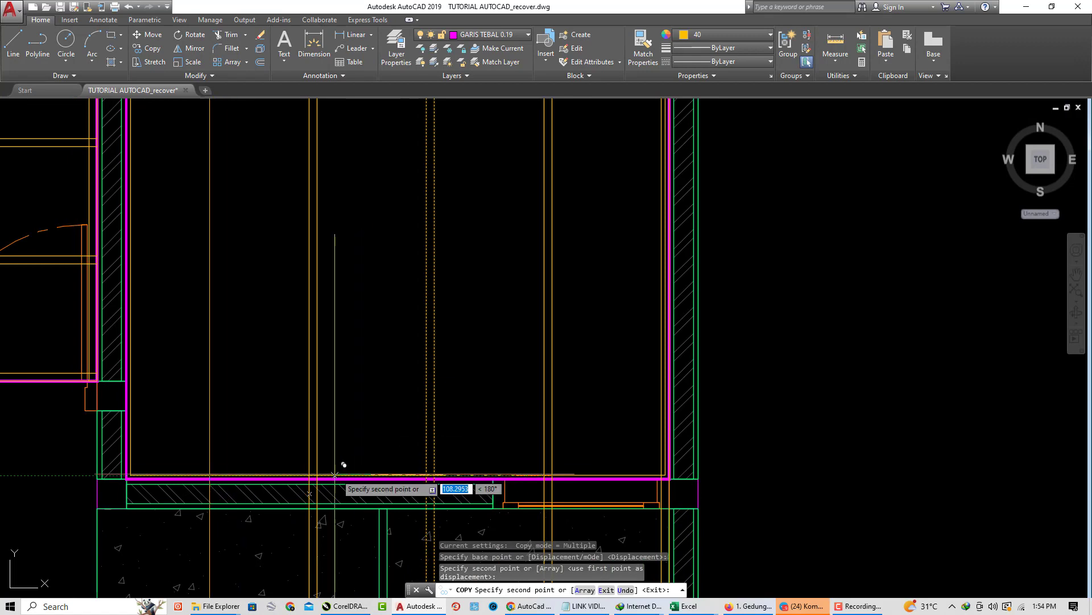
{"action": "key", "text": "Escape"}
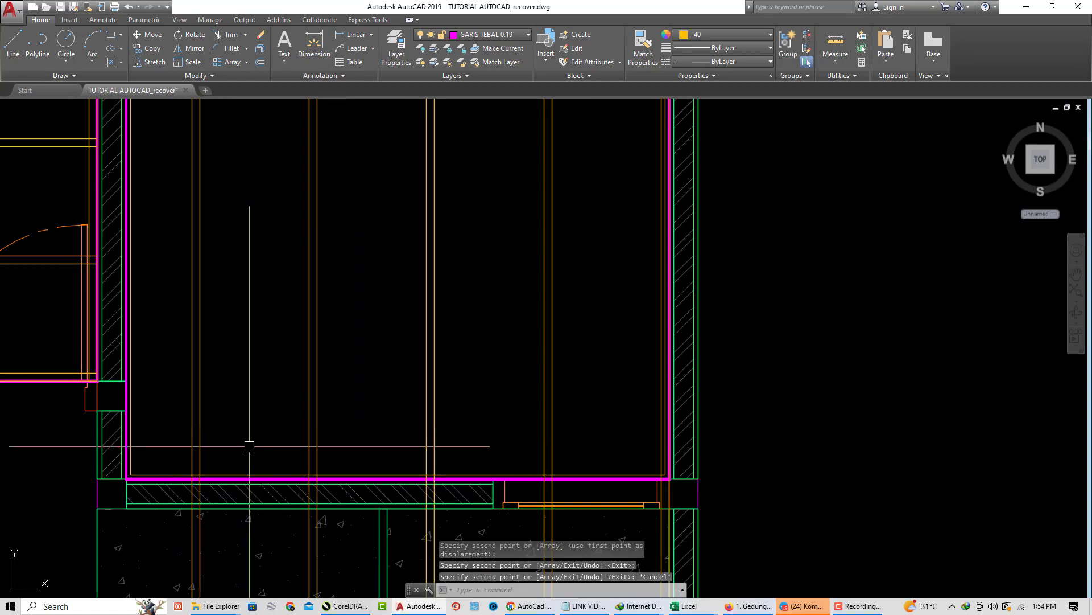
- Copy the leftmost vertical frame pair so it lies along the lower room outline's left edge
{"action": "left_click", "coordinate": [246, 447]}
{"action": "left_click", "coordinate": [172, 428]}
{"action": "type", "text": "co"}
{"action": "key", "text": "Return"}
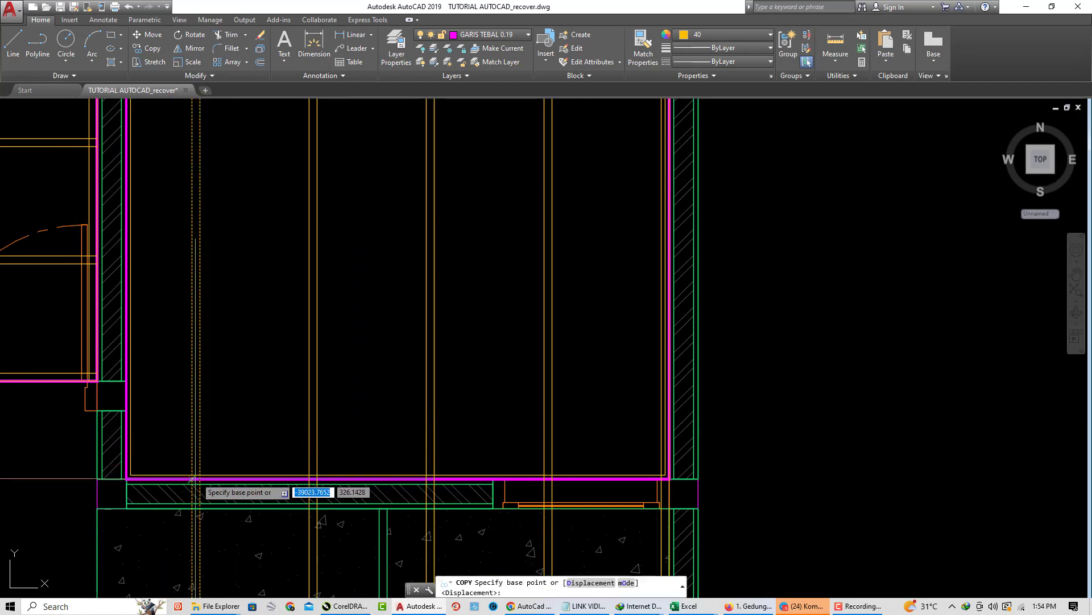
{"action": "scroll", "coordinate": [196, 478], "scroll_direction": "up", "scroll_amount": 4}
{"action": "left_click", "coordinate": [185, 470]}
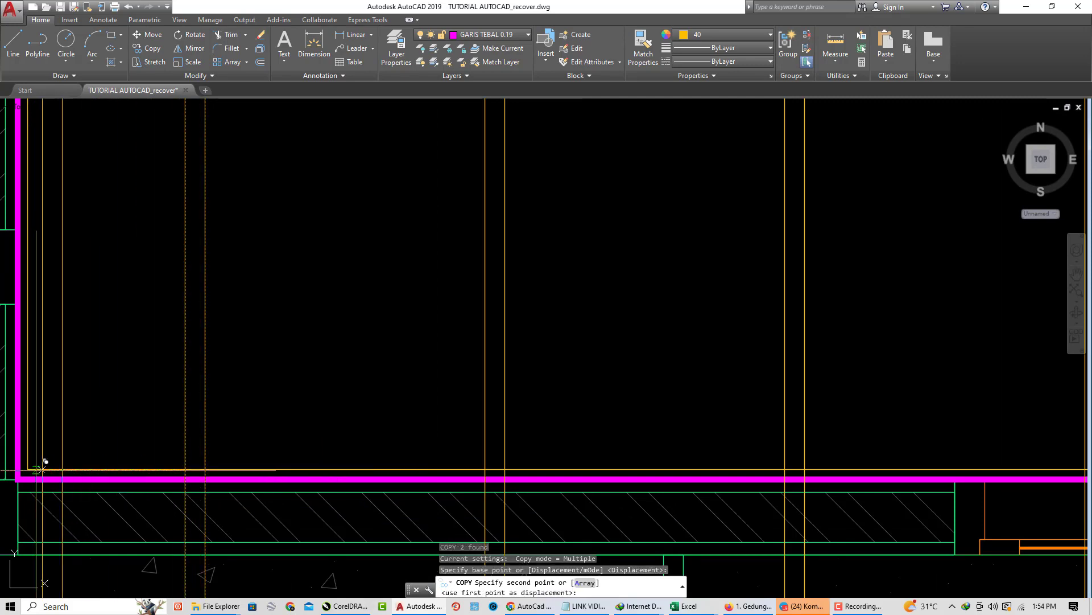
{"action": "left_click", "coordinate": [17, 471]}
{"action": "key", "text": "Escape"}
{"action": "scroll", "coordinate": [142, 449], "scroll_direction": "down", "scroll_amount": 12}
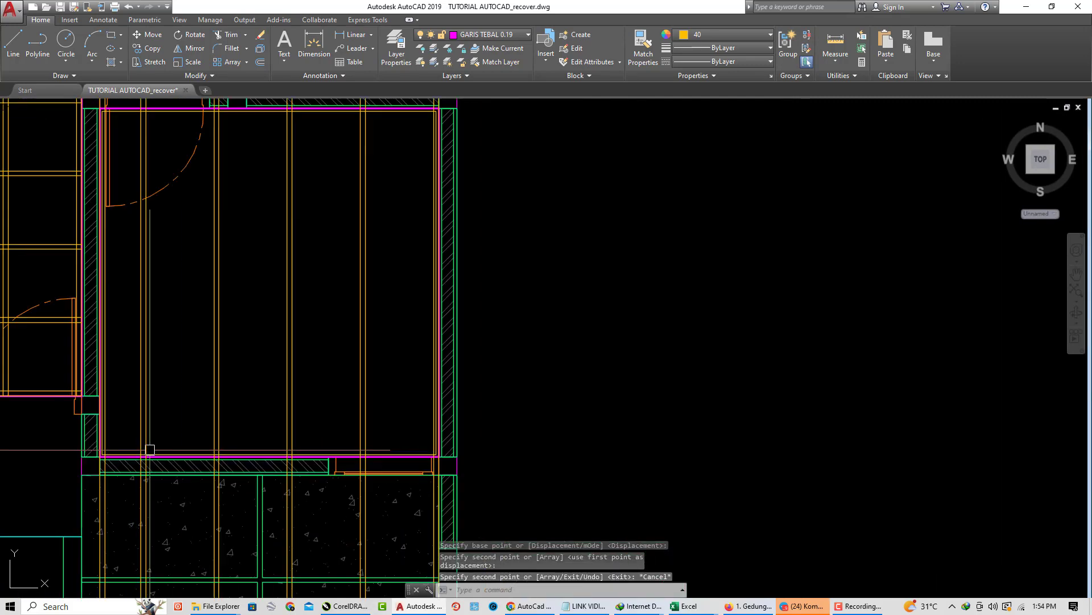
{"action": "mouse_move", "coordinate": [415, 475]}
{"action": "middle_mouse_down"}
{"action": "mouse_move", "coordinate": [432, 447]}
{"action": "mouse_move", "coordinate": [426, 458]}
{"action": "middle_mouse_up"}
{"action": "key", "text": "Escape"}
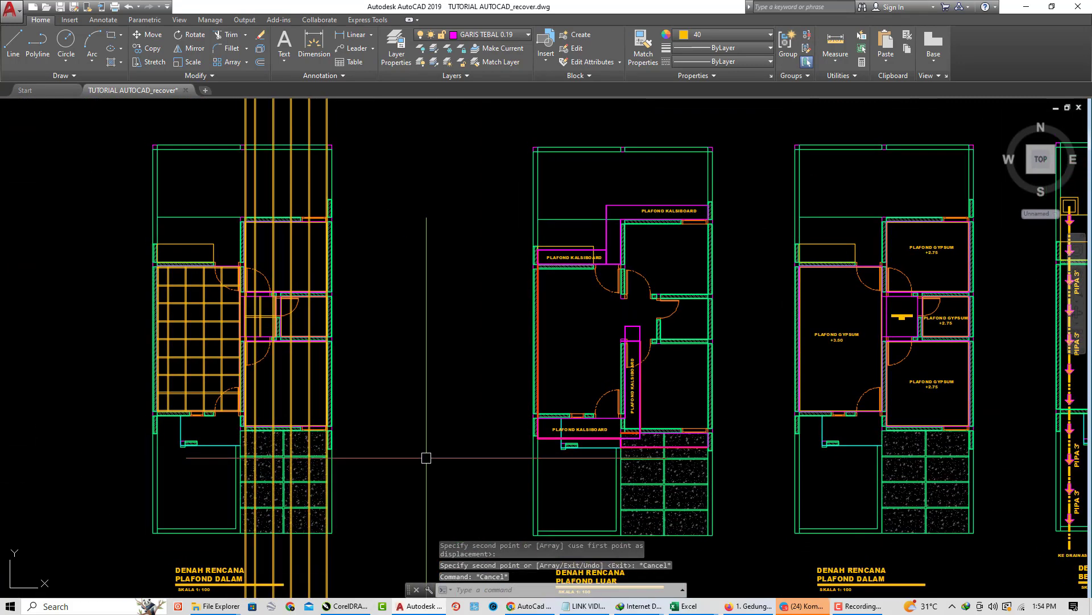
- Place a horizontal construction line through the bottom-right corner of the lower room's outline
{"action": "type", "text": "xl"}
{"action": "key", "text": "Return"}
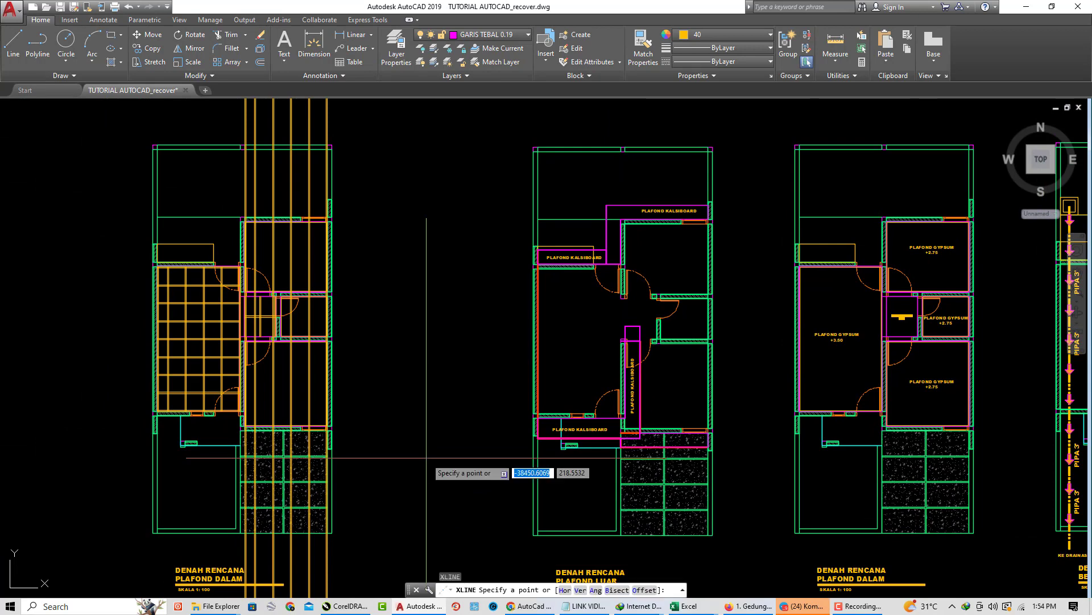
{"action": "type", "text": "h"}
{"action": "key", "text": "Return"}
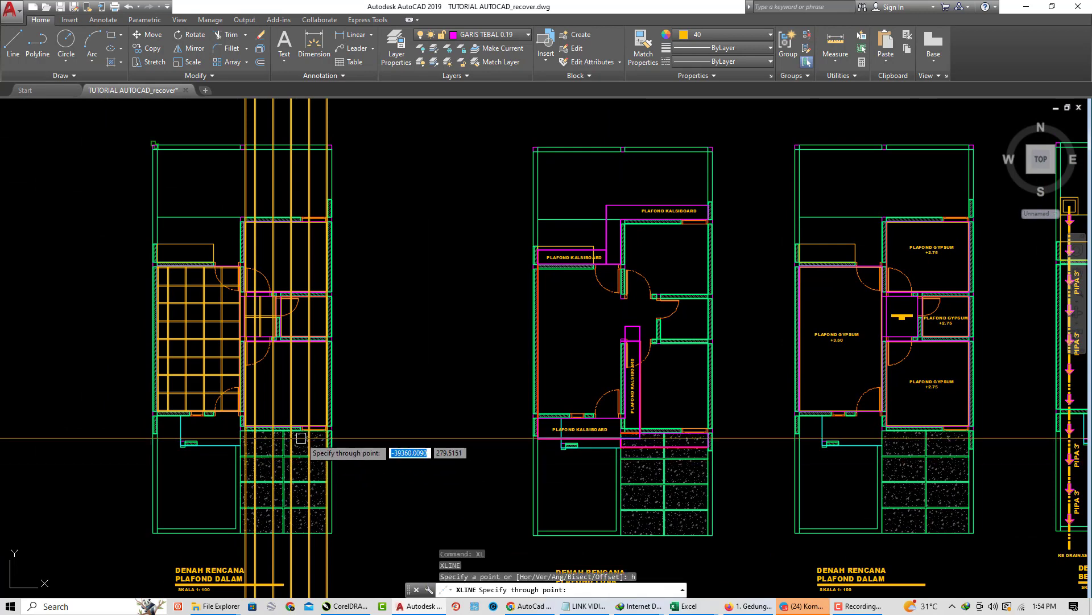
{"action": "scroll", "coordinate": [302, 430], "scroll_direction": "up", "scroll_amount": 10}
{"action": "left_click", "coordinate": [423, 357]}
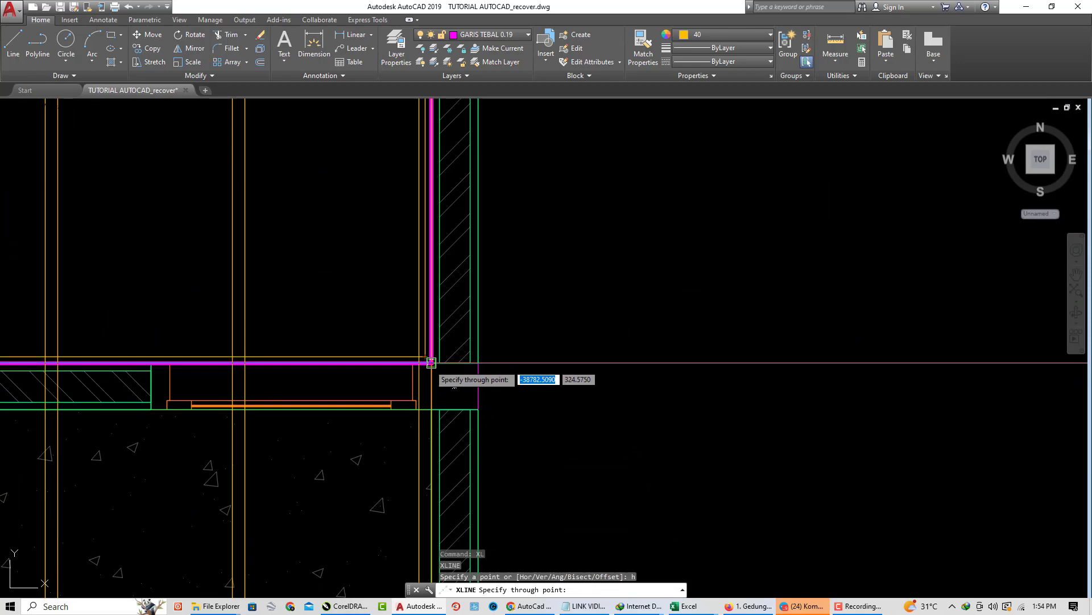
{"action": "key", "text": "Return"}
{"action": "scroll", "coordinate": [531, 444], "scroll_direction": "down", "scroll_amount": 8}
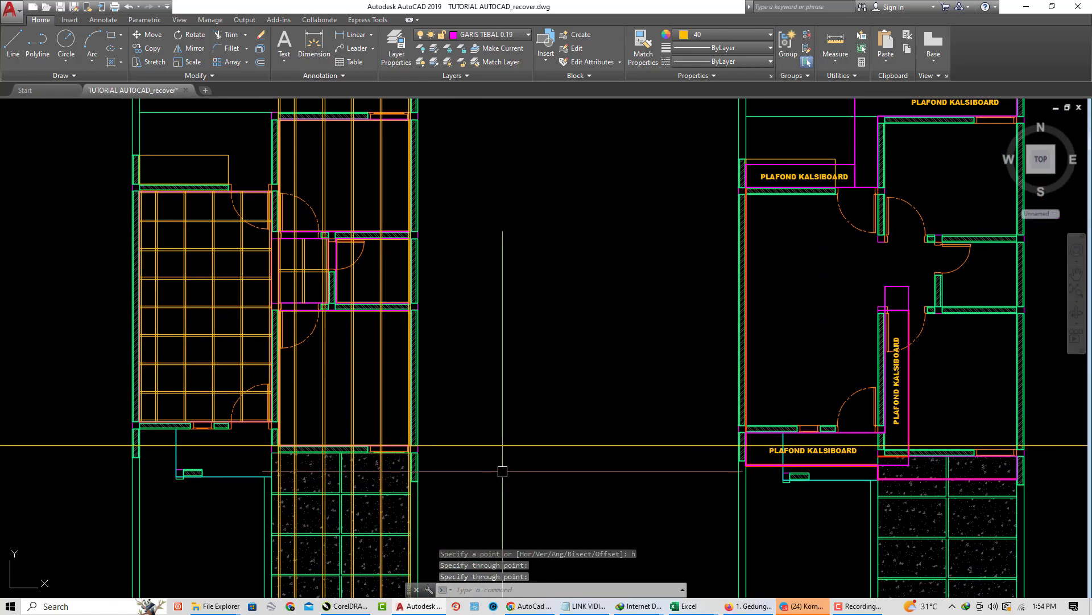
{"action": "type", "text": "o"}
{"action": "key", "text": "Return"}
{"action": "type", "text": "2"}
{"action": "key", "text": "Return"}
{"action": "key", "text": "Escape"}
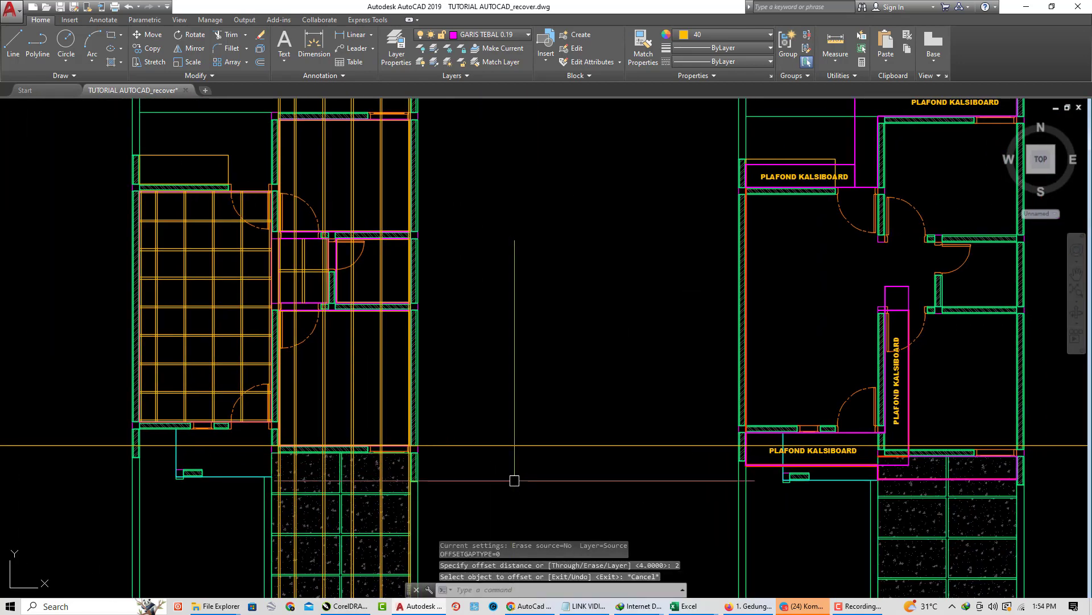
- Offset the new horizontal construction line upward, using the same spacing as the vertical frame pairs
{"action": "type", "text": "o"}
{"action": "key", "text": "Return"}
{"action": "key", "text": "Return"}
{"action": "left_click", "coordinate": [498, 444]}
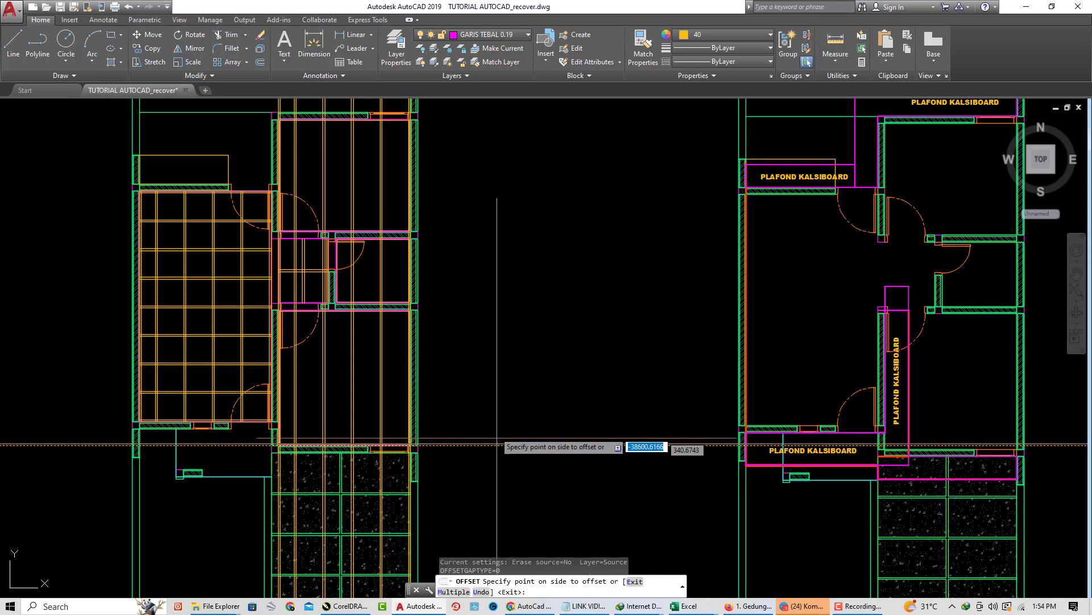
{"action": "left_click", "coordinate": [485, 392]}
{"action": "scroll", "coordinate": [444, 446], "scroll_direction": "up", "scroll_amount": 6}
{"action": "key", "text": "Escape"}
{"action": "left_click", "coordinate": [479, 466]}
{"action": "left_click", "coordinate": [422, 352]}
{"action": "middle_click_drag", "start_coordinate": [456, 393], "coordinate": [459, 398]}
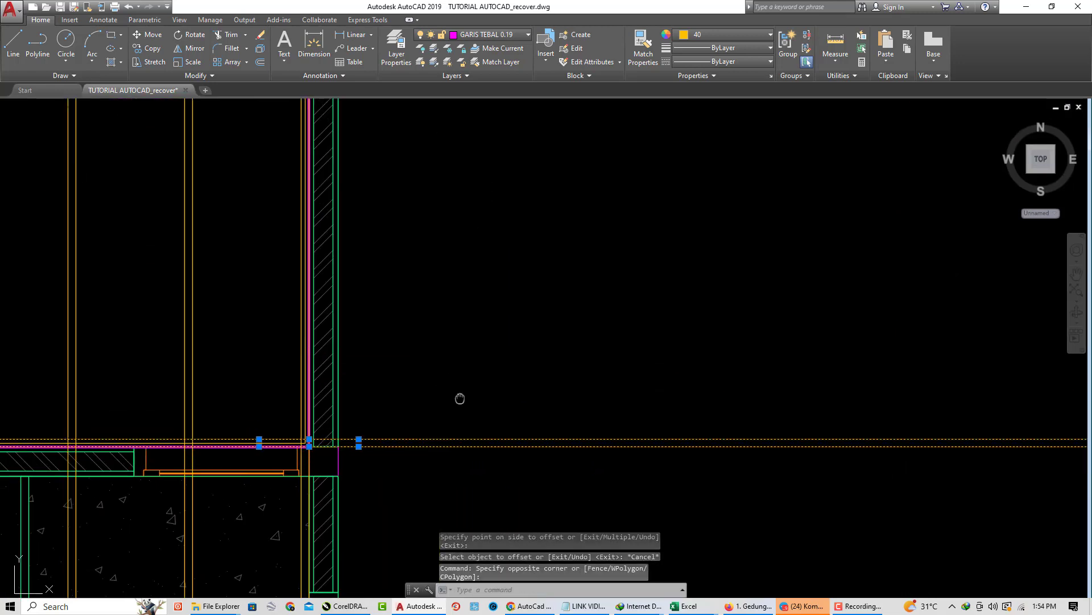
{"action": "scroll", "coordinate": [292, 405], "scroll_direction": "up", "scroll_amount": 4}
{"action": "key", "text": "Escape"}
{"action": "scroll", "coordinate": [314, 407], "scroll_direction": "down", "scroll_amount": 4}
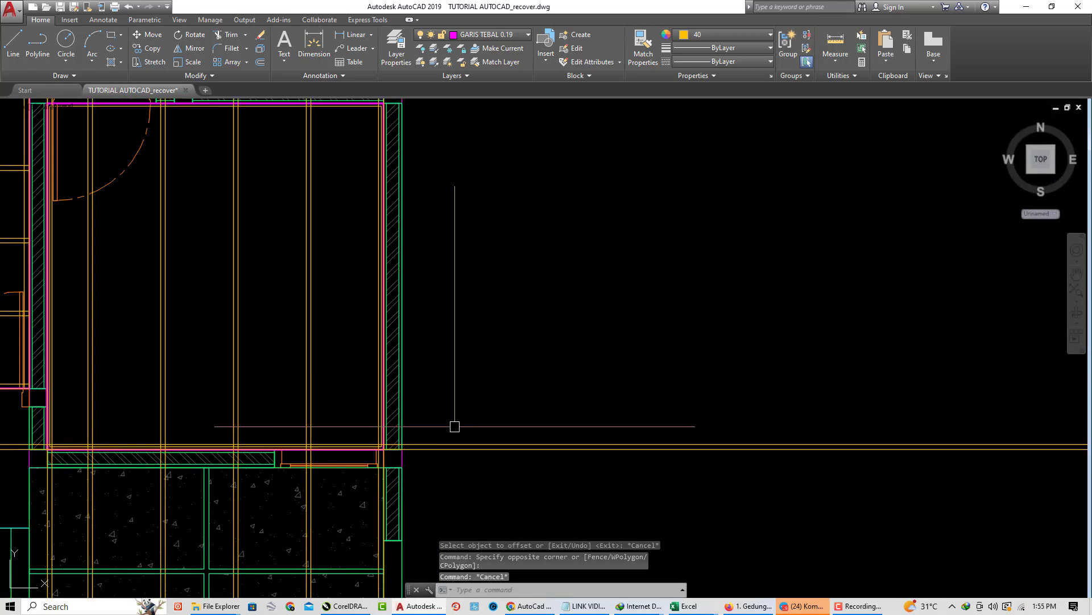
- Erase the thin inner outline of the lower room
{"action": "scroll", "coordinate": [377, 440], "scroll_direction": "up", "scroll_amount": 8}
{"action": "left_click", "coordinate": [392, 443]}
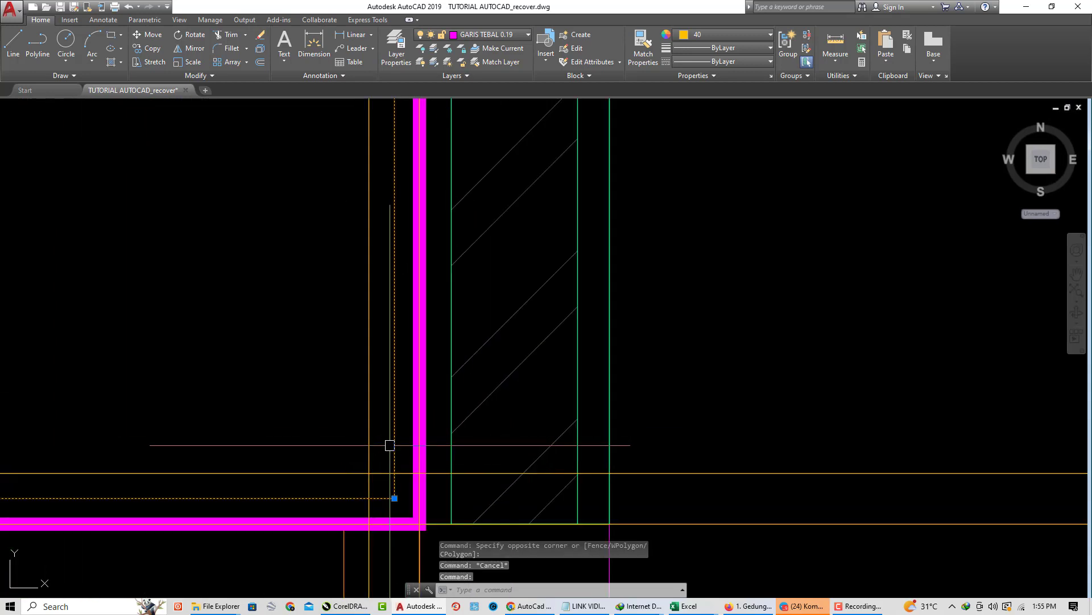
{"action": "type", "text": "e"}
{"action": "key", "text": "space"}
- Copy the horizontal frame pair at the lower room's bottom edge 60 units upward
{"action": "scroll", "coordinate": [394, 444], "scroll_direction": "down", "scroll_amount": 10}
{"action": "left_click", "coordinate": [549, 483]}
{"action": "left_click", "coordinate": [514, 388]}
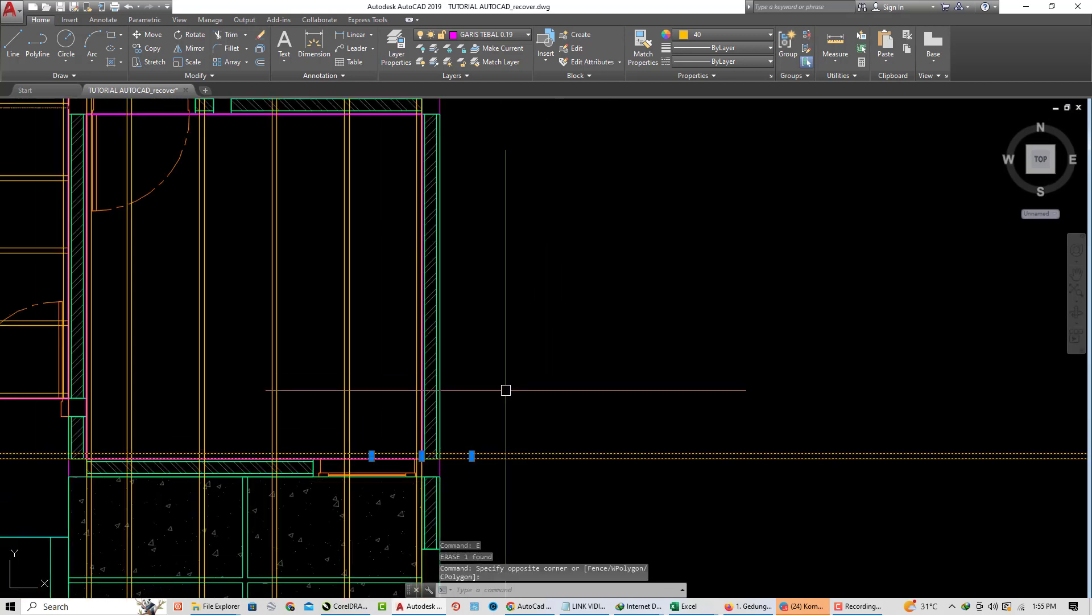
{"action": "type", "text": "co"}
{"action": "key", "text": "space"}
{"action": "left_click", "coordinate": [602, 402]}
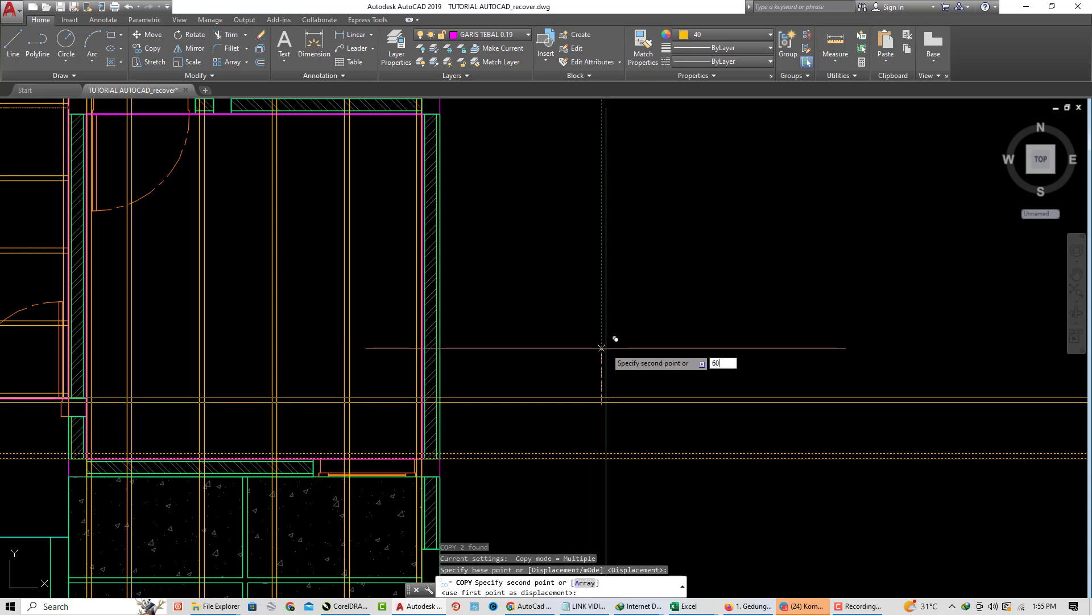
{"action": "key", "text": "space"}
{"action": "key", "text": "space"}
- Copy the upper horizontal frame pair three times further up the lower room, continuing the existing pair spacing
{"action": "left_click", "coordinate": [564, 418]}
{"action": "left_click", "coordinate": [513, 315]}
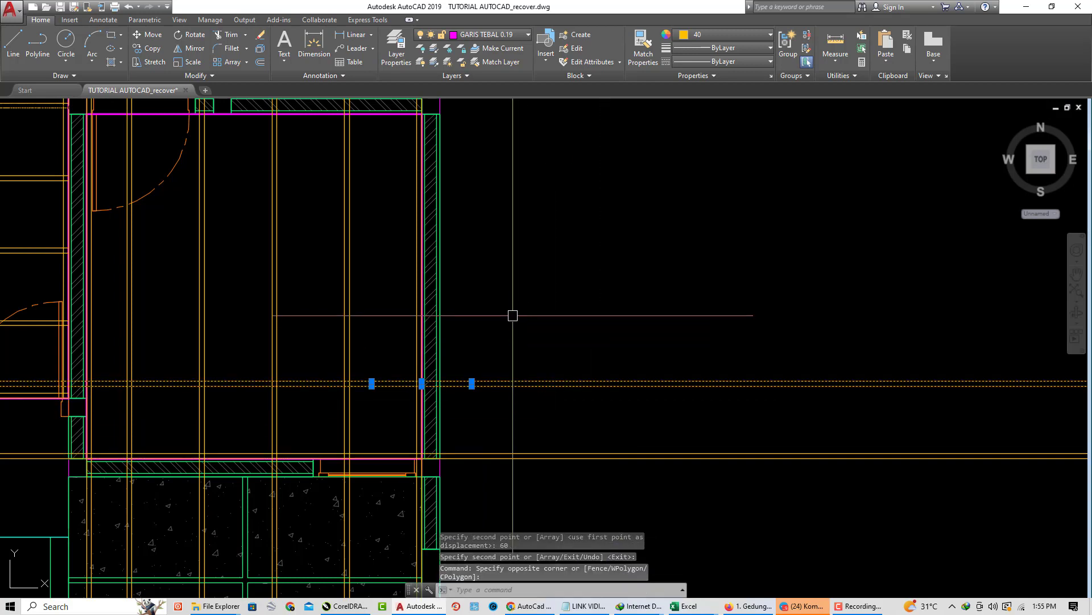
{"action": "left_click", "coordinate": [152, 48]}
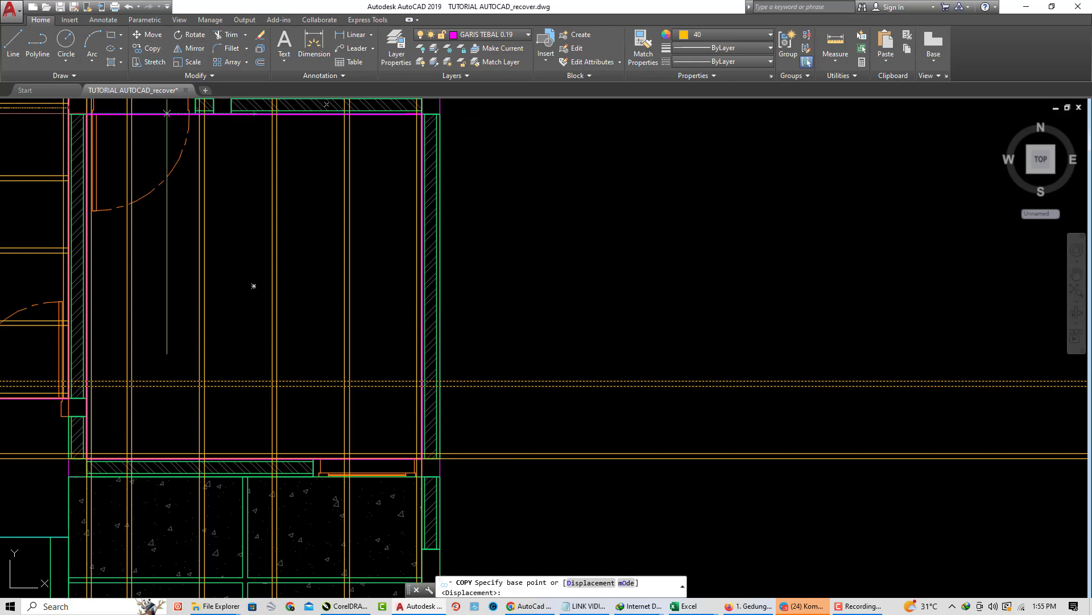
{"action": "scroll", "coordinate": [370, 441], "scroll_direction": "up", "scroll_amount": 3}
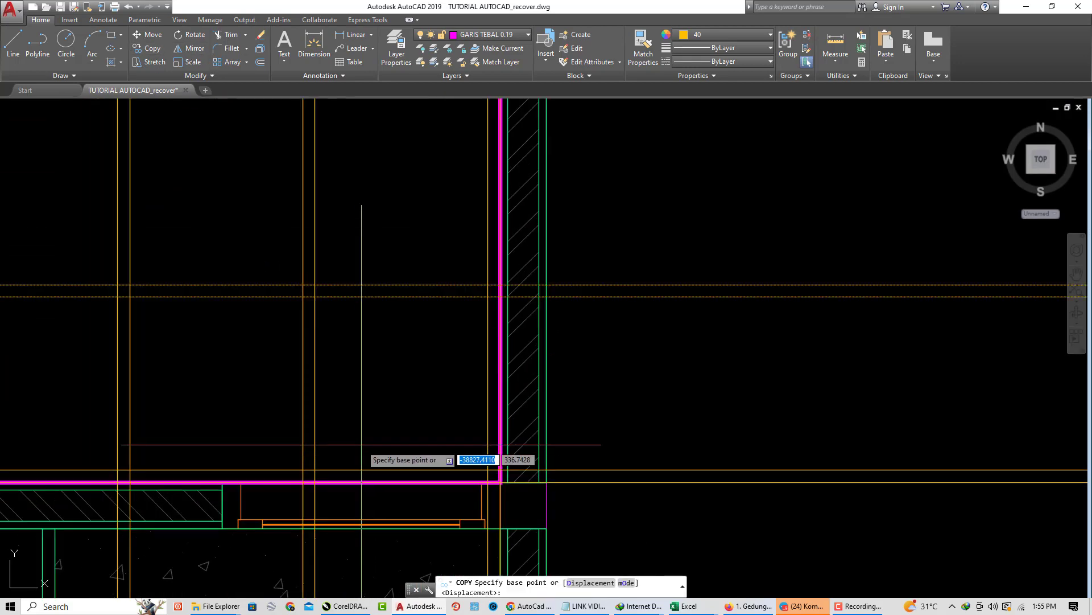
{"action": "left_click", "coordinate": [315, 482]}
{"action": "scroll", "coordinate": [325, 299], "scroll_direction": "down", "scroll_amount": 2}
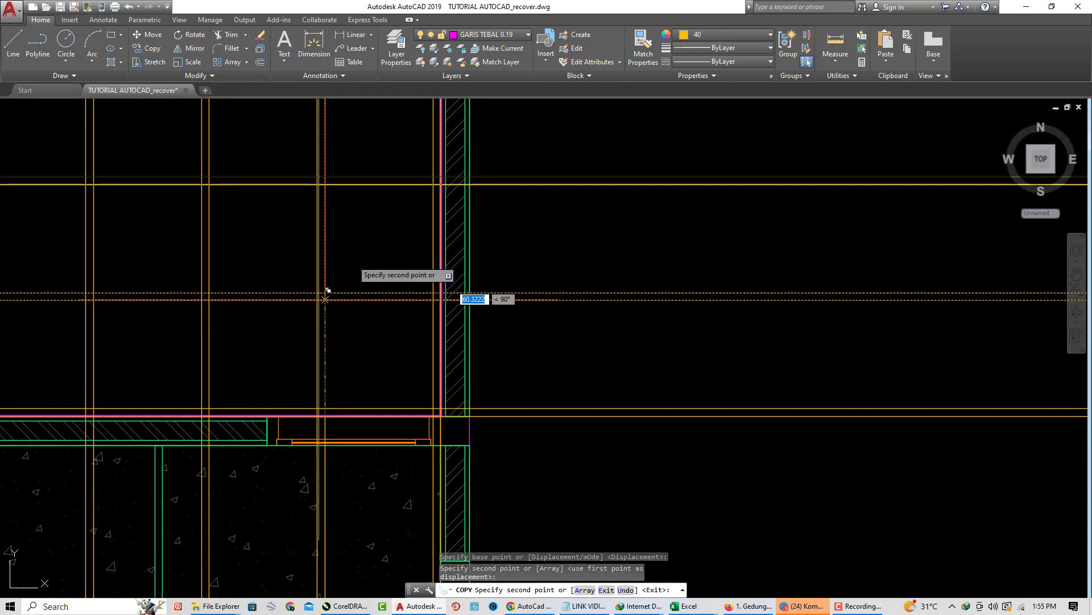
{"action": "middle_click_drag", "start_coordinate": [346, 235], "coordinate": [359, 368]}
{"action": "left_click", "coordinate": [337, 316]}
{"action": "middle_click_drag", "start_coordinate": [338, 172], "coordinate": [339, 470]}
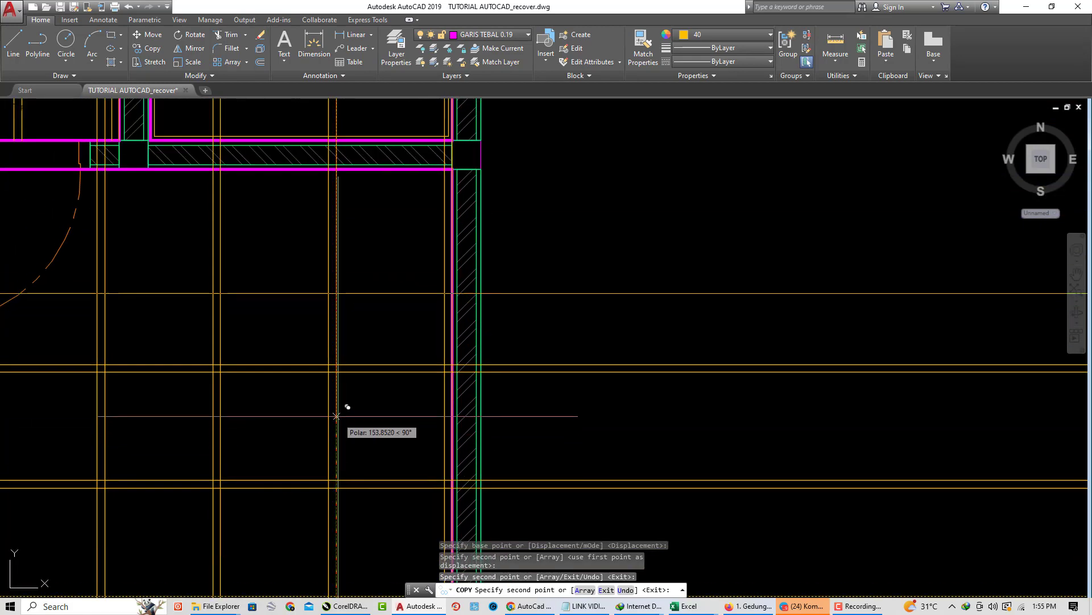
{"action": "left_click", "coordinate": [336, 372]}
{"action": "middle_click_drag", "start_coordinate": [370, 354], "coordinate": [373, 442]}
{"action": "key", "text": "Escape"}
- Copy the topmost horizontal frame pair so its upper line lies on the lower room outline's top edge
{"action": "left_click", "coordinate": [385, 378]}
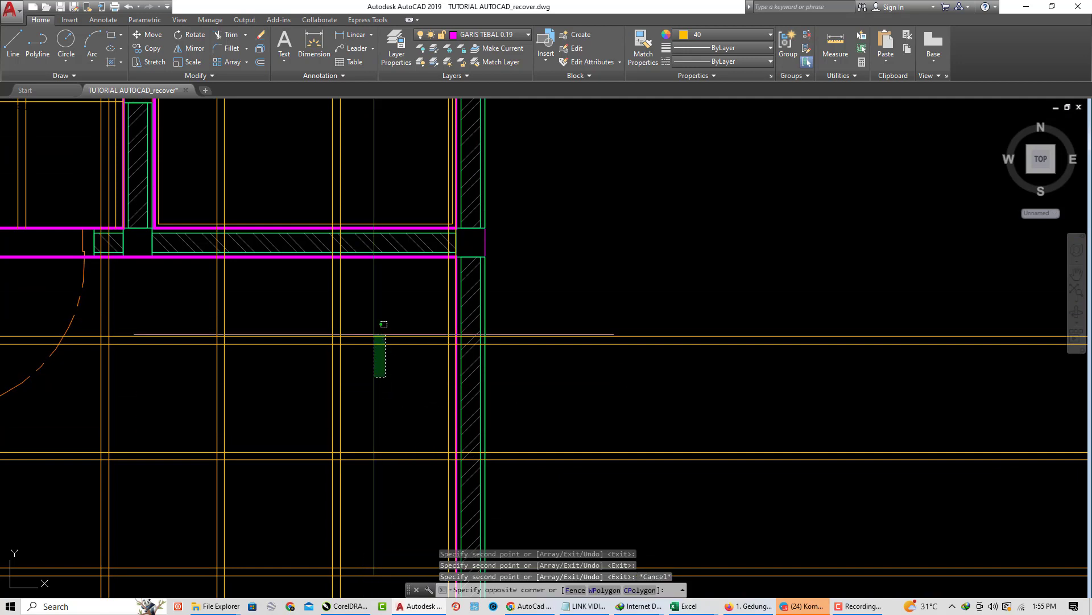
{"action": "left_click", "coordinate": [367, 323]}
{"action": "type", "text": "co"}
{"action": "key", "text": "Return"}
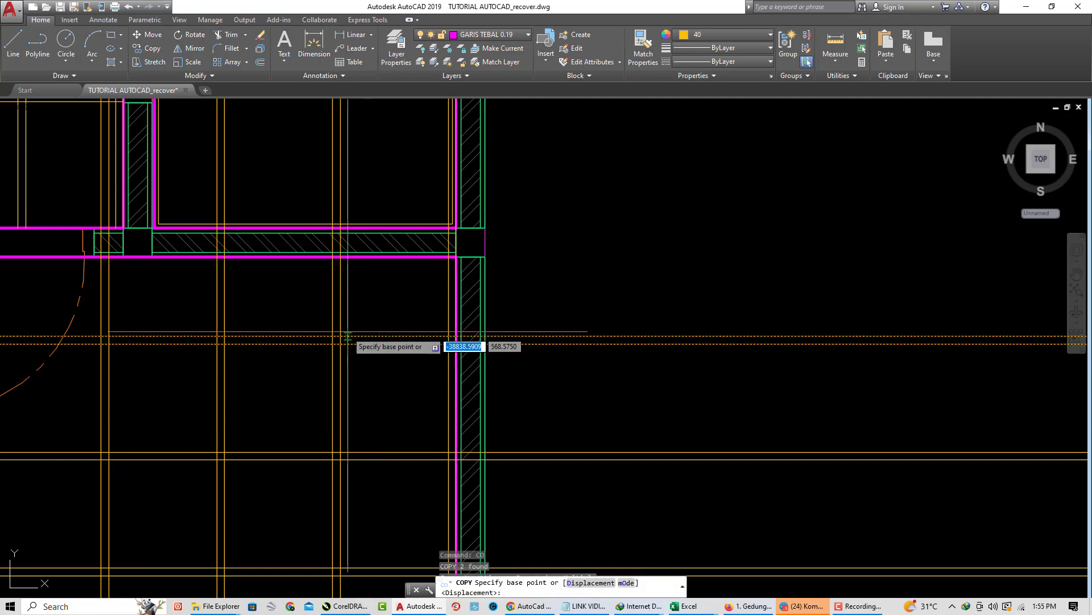
{"action": "scroll", "coordinate": [343, 327], "scroll_direction": "up", "scroll_amount": 2}
{"action": "left_click", "coordinate": [340, 336]}
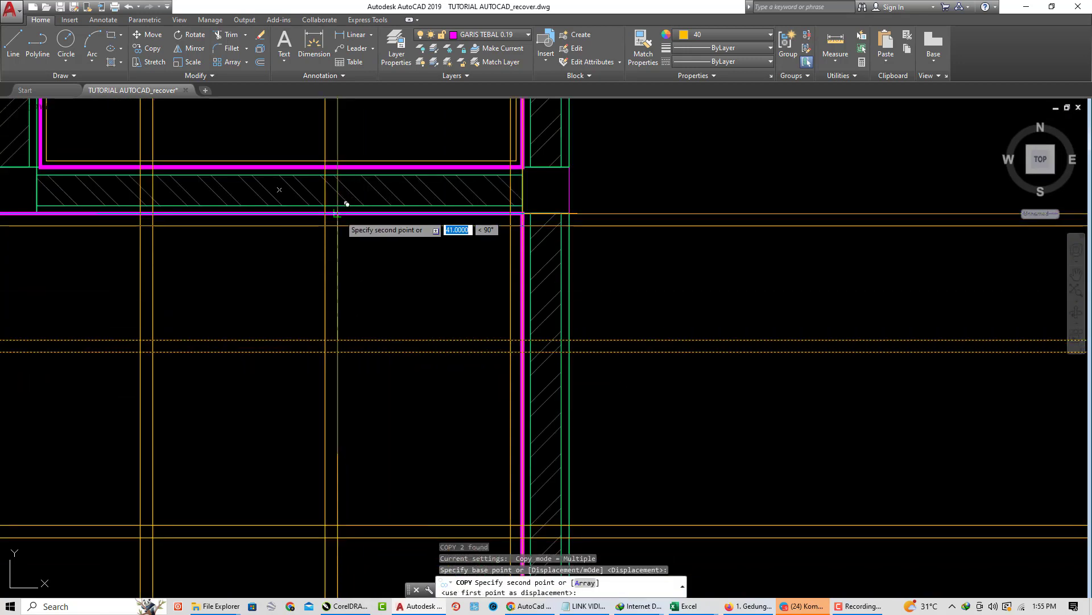
{"action": "key", "text": "Escape"}
- Copy all horizontal frame pairs from the lower room's bottom-right corner to the upper room's bottom-right corner
{"action": "scroll", "coordinate": [391, 271], "scroll_direction": "down", "scroll_amount": 5}
{"action": "scroll", "coordinate": [522, 397], "scroll_direction": "up", "scroll_amount": 2}
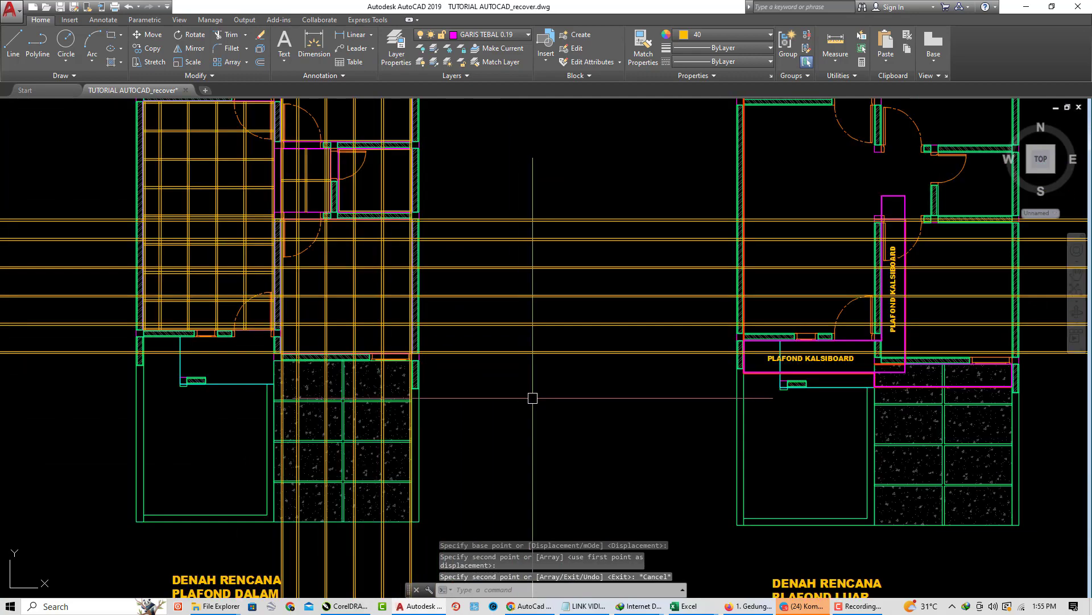
{"action": "left_click", "coordinate": [535, 391]}
{"action": "left_click", "coordinate": [486, 209]}
{"action": "type", "text": "c"}
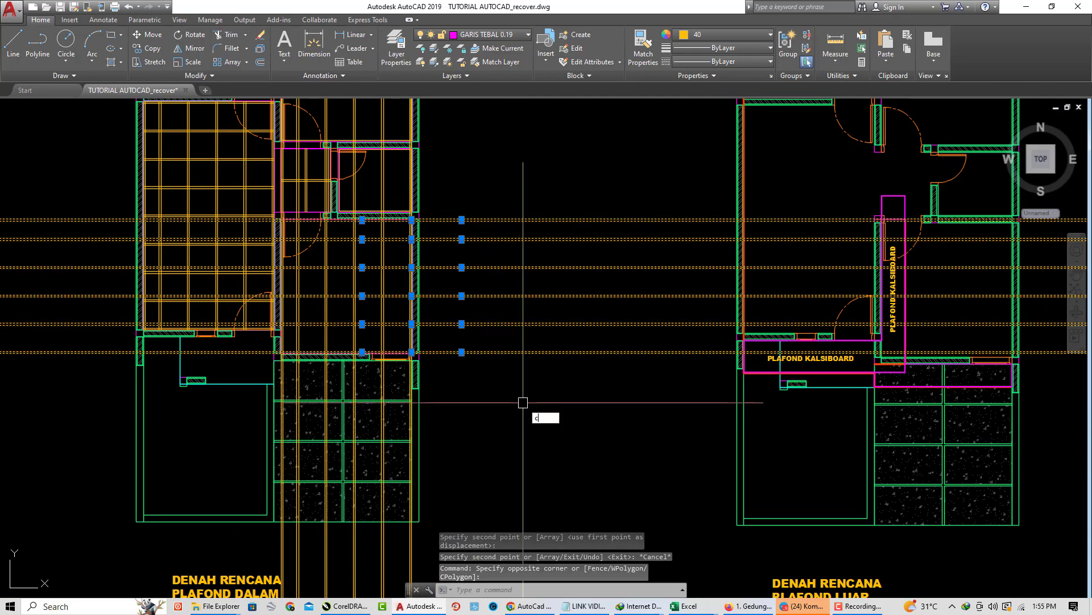
{"action": "type", "text": "o"}
{"action": "key", "text": "Return"}
{"action": "scroll", "coordinate": [427, 386], "scroll_direction": "up", "scroll_amount": 9}
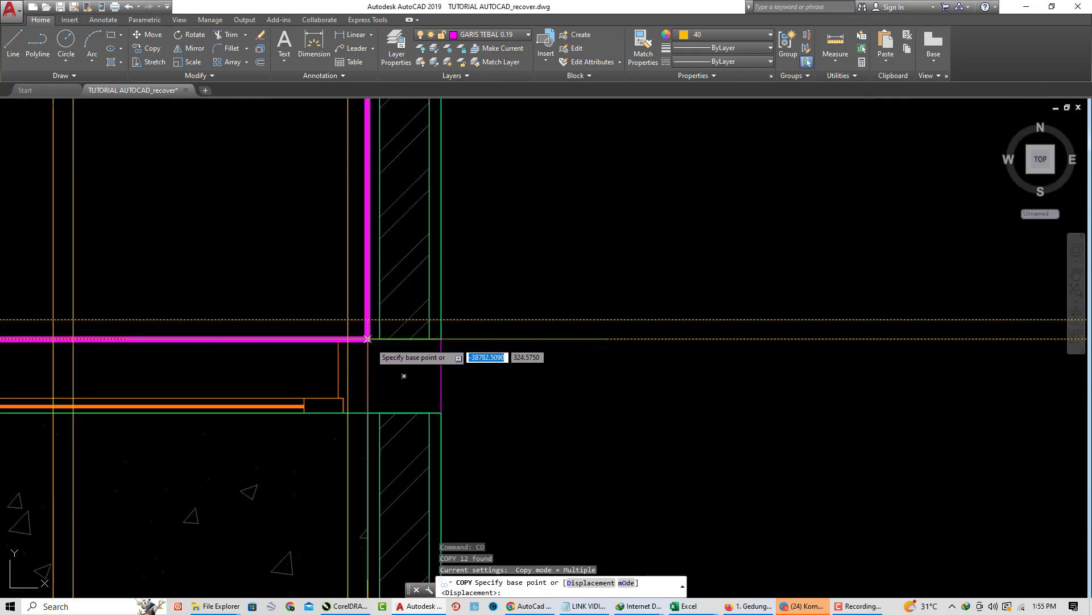
{"action": "left_click", "coordinate": [368, 339]}
{"action": "scroll", "coordinate": [500, 317], "scroll_direction": "down", "scroll_amount": 10}
{"action": "scroll", "coordinate": [489, 301], "scroll_direction": "up", "scroll_amount": 5}
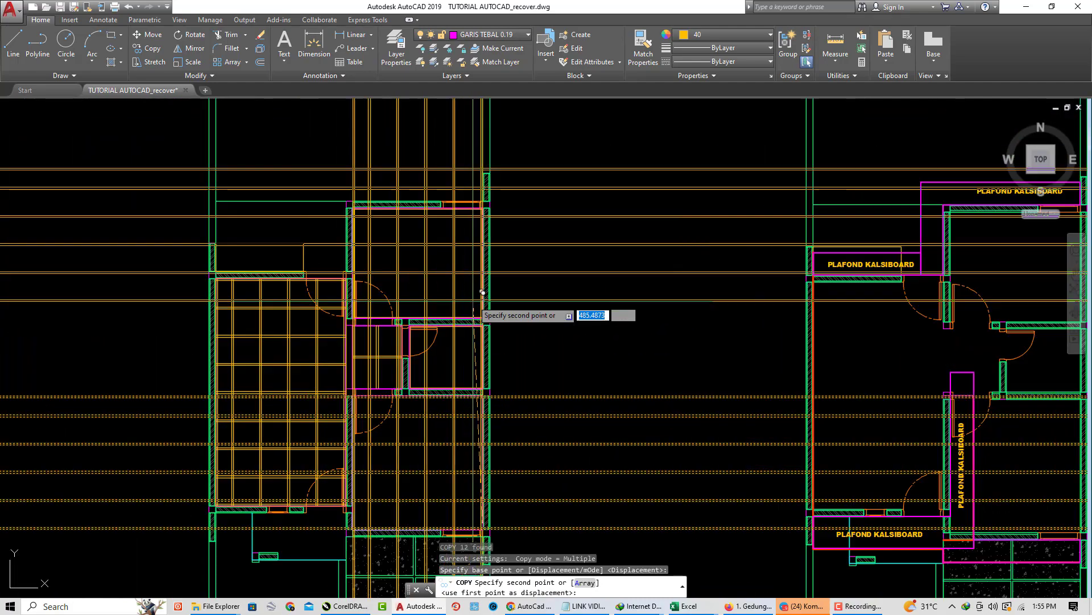
{"action": "scroll", "coordinate": [482, 293], "scroll_direction": "up", "scroll_amount": 8}
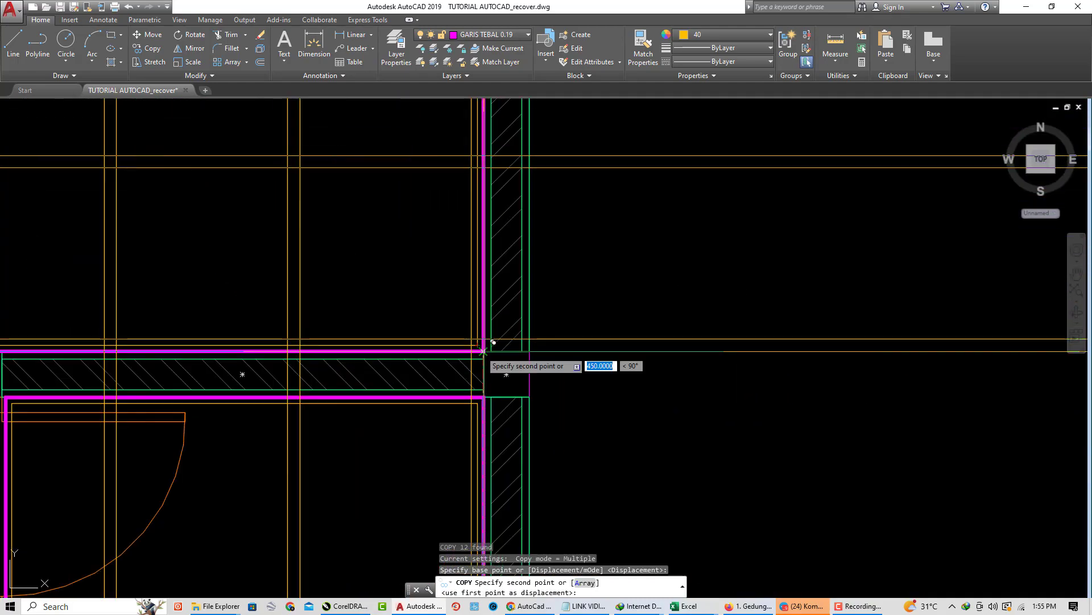
{"action": "scroll", "coordinate": [488, 347], "scroll_direction": "up", "scroll_amount": 4}
{"action": "left_click", "coordinate": [474, 358]}
{"action": "key", "text": "Escape"}
{"action": "scroll", "coordinate": [489, 367], "scroll_direction": "down", "scroll_amount": 8}
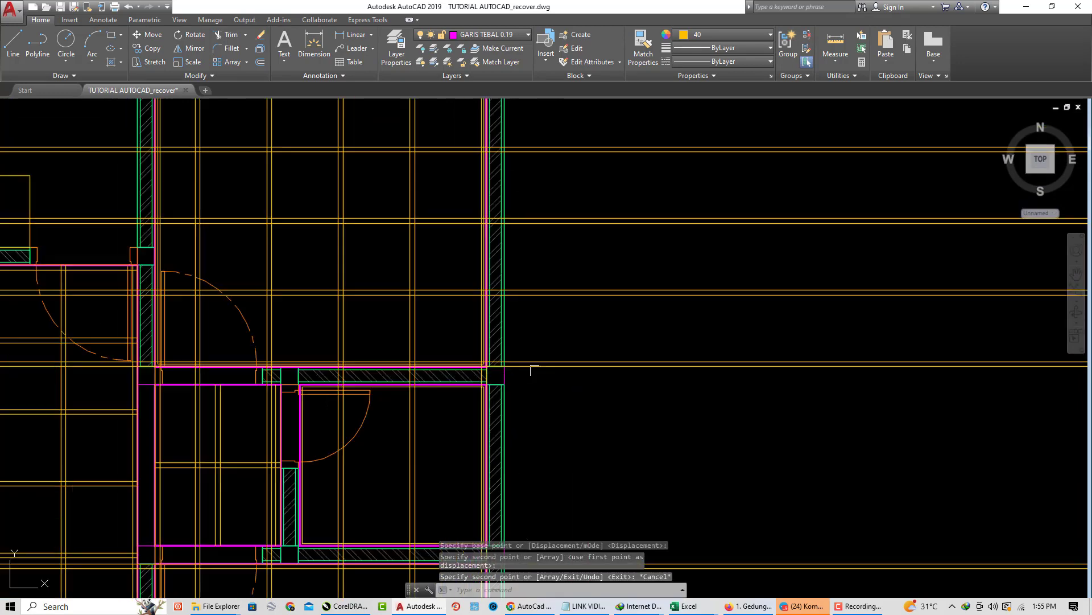
- Erase the surplus horizontal frame pair farthest above the upper room
{"action": "key", "text": "Escape"}
{"action": "scroll", "coordinate": [578, 334], "scroll_direction": "down", "scroll_amount": 4}
{"action": "scroll", "coordinate": [580, 288], "scroll_direction": "up", "scroll_amount": 4}
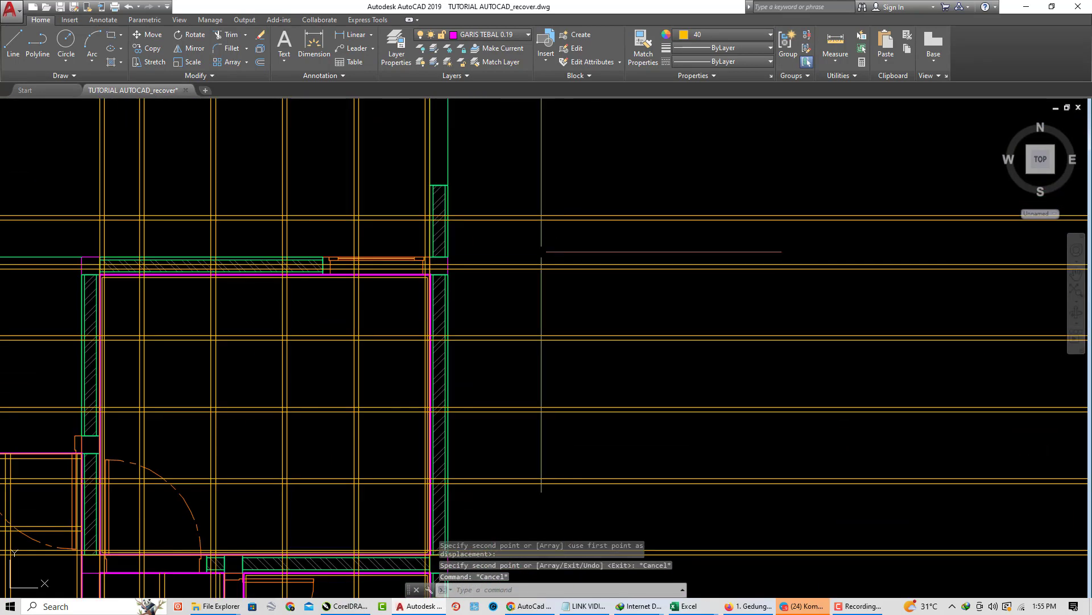
{"action": "left_click", "coordinate": [541, 251]}
{"action": "left_click", "coordinate": [493, 191]}
{"action": "key", "text": "Return"}
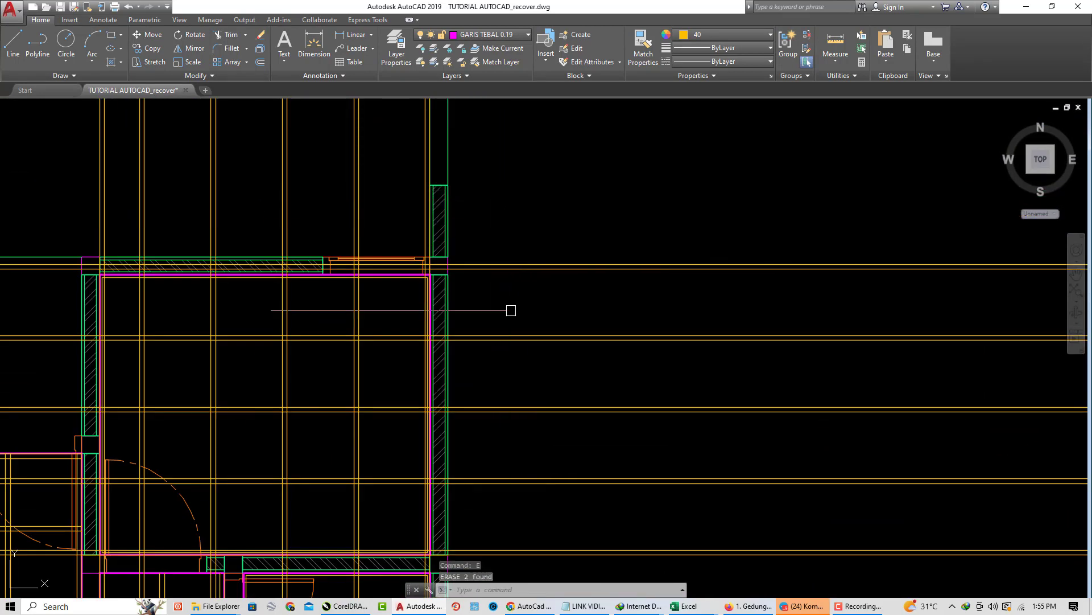
- Start a trim with the outlines of the upper and lower rooms as cutting edges
{"action": "type", "text": "tr"}
{"action": "key", "text": "Return"}
{"action": "scroll", "coordinate": [399, 269], "scroll_direction": "up", "scroll_amount": 5}
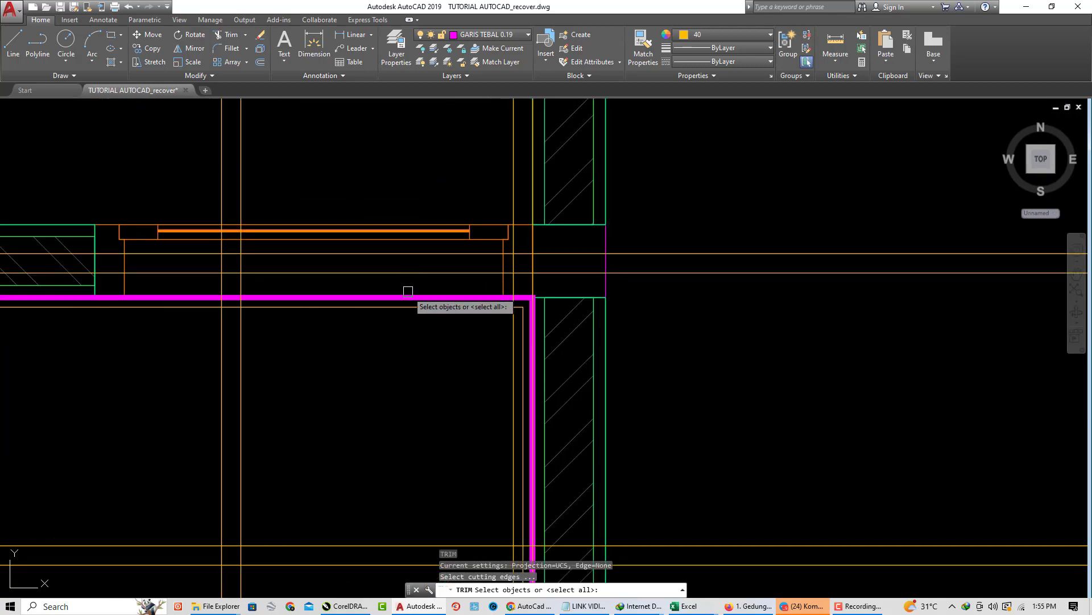
{"action": "left_click", "coordinate": [408, 292]}
{"action": "scroll", "coordinate": [556, 324], "scroll_direction": "down", "scroll_amount": 6}
{"action": "scroll", "coordinate": [468, 349], "scroll_direction": "up", "scroll_amount": 4}
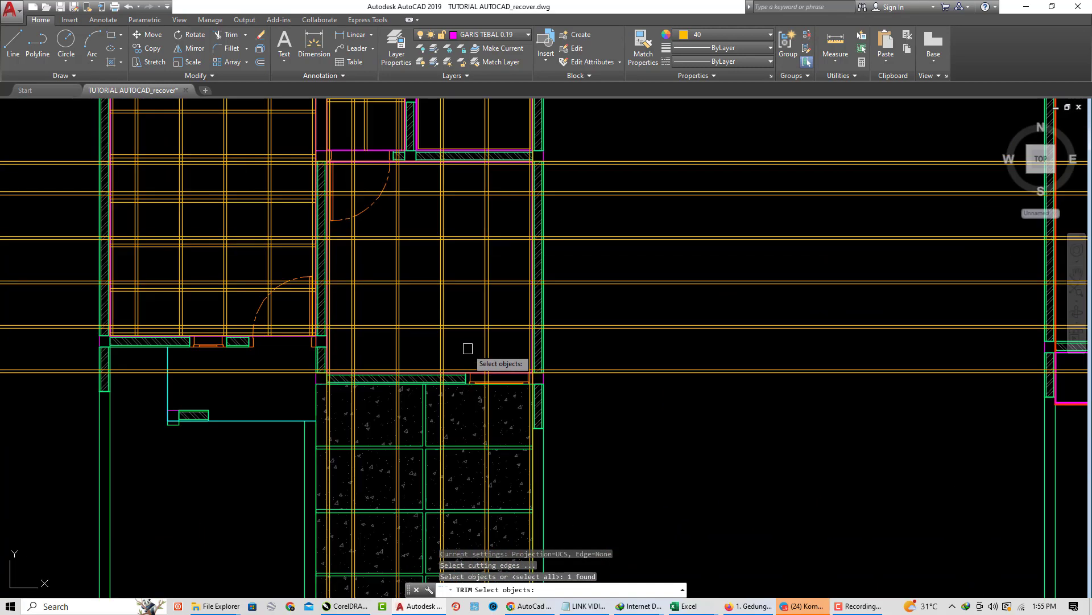
{"action": "scroll", "coordinate": [468, 348], "scroll_direction": "up", "scroll_amount": 7}
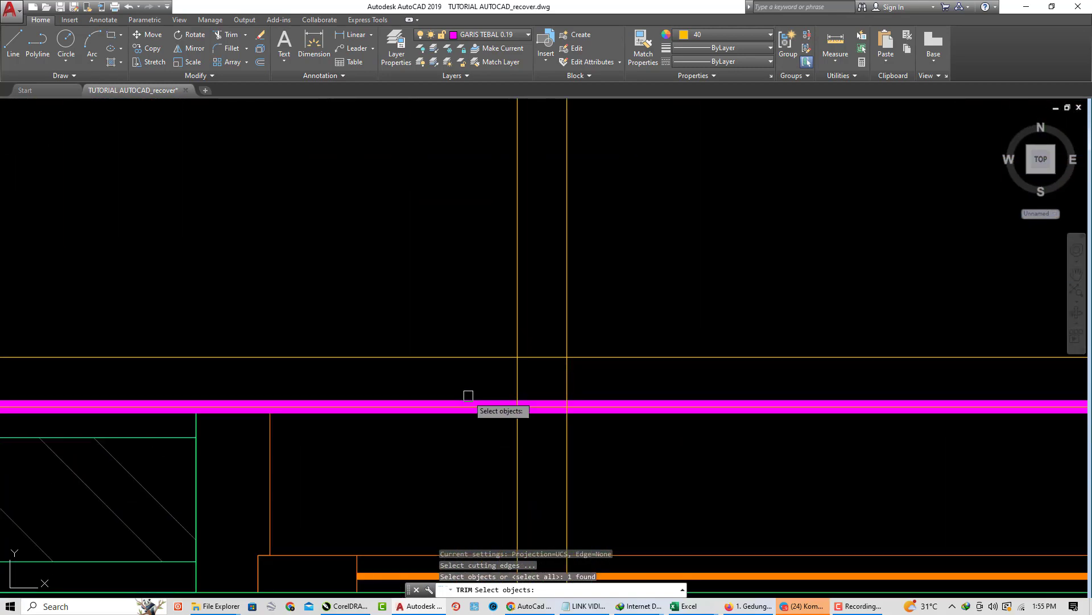
{"action": "left_click", "coordinate": [465, 401]}
{"action": "key", "text": "Return"}
- Trim away the frame line portions extending beyond the upper and lower right-hand rooms on all four sides
{"action": "scroll", "coordinate": [465, 399], "scroll_direction": "down", "scroll_amount": 6}
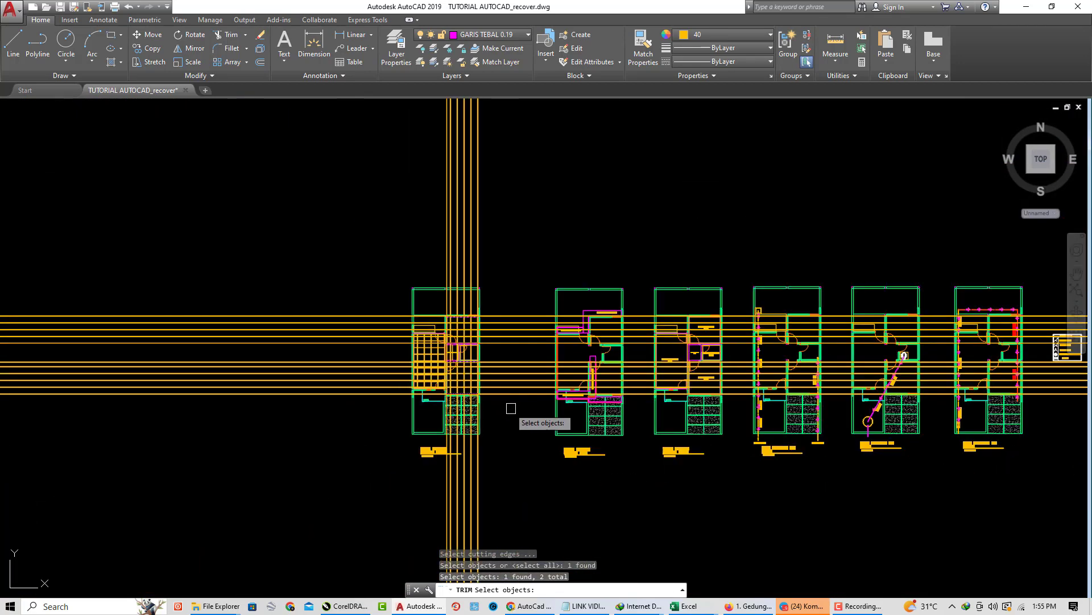
{"action": "left_click", "coordinate": [528, 422]}
{"action": "left_click", "coordinate": [573, 276]}
{"action": "left_click", "coordinate": [510, 231]}
{"action": "left_click", "coordinate": [335, 201]}
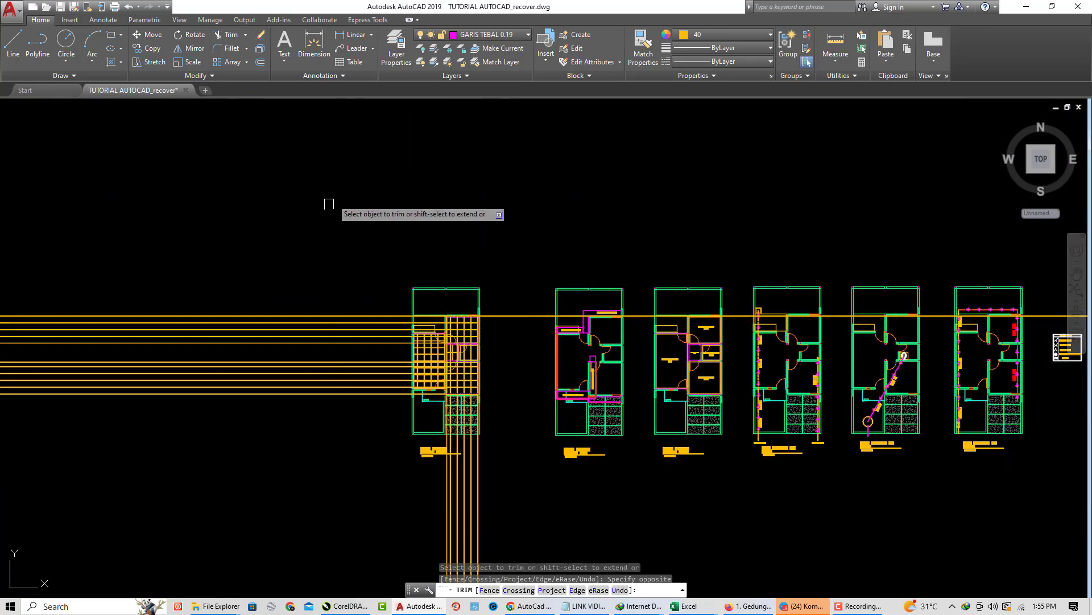
{"action": "left_click", "coordinate": [310, 252]}
{"action": "left_click", "coordinate": [259, 402]}
{"action": "scroll", "coordinate": [488, 471], "scroll_direction": "up", "scroll_amount": 5}
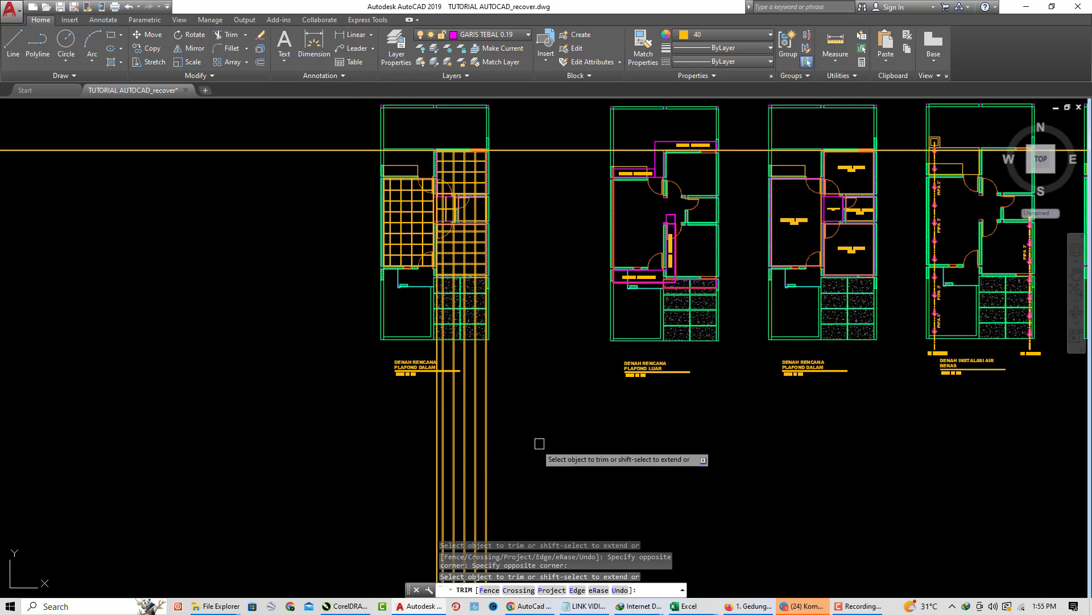
{"action": "left_click", "coordinate": [552, 441]}
{"action": "left_click", "coordinate": [362, 444]}
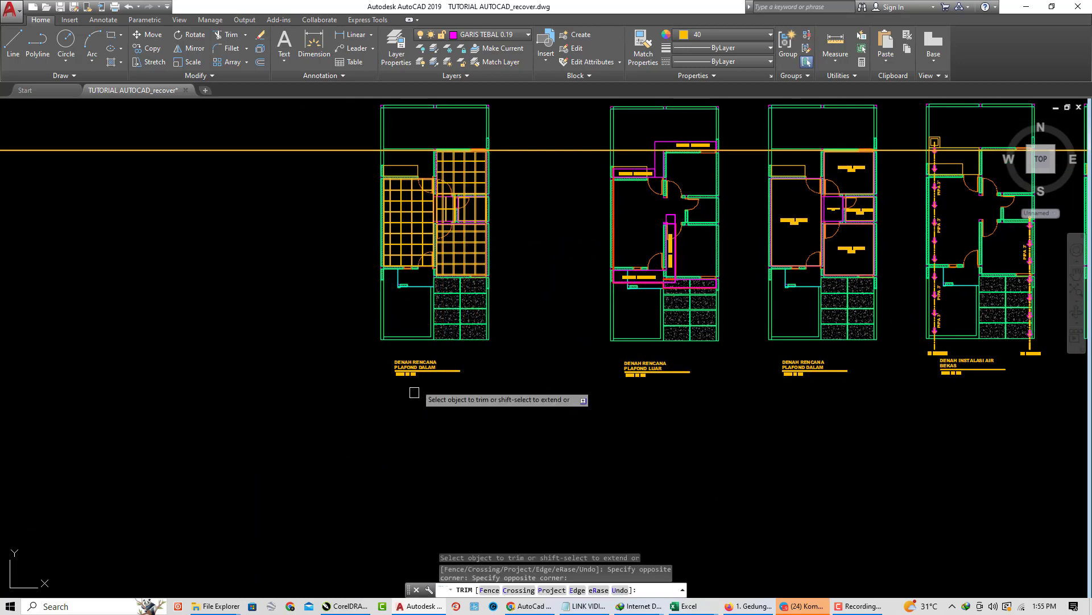
- Trim the vertical frame lines crossing the small room with the door between the upper and lower rooms, including those along its right edge
{"action": "scroll", "coordinate": [477, 206], "scroll_direction": "up", "scroll_amount": 6}
{"action": "scroll", "coordinate": [477, 202], "scroll_direction": "up", "scroll_amount": 4}
{"action": "middle_click_drag", "start_coordinate": [485, 236], "coordinate": [463, 313]}
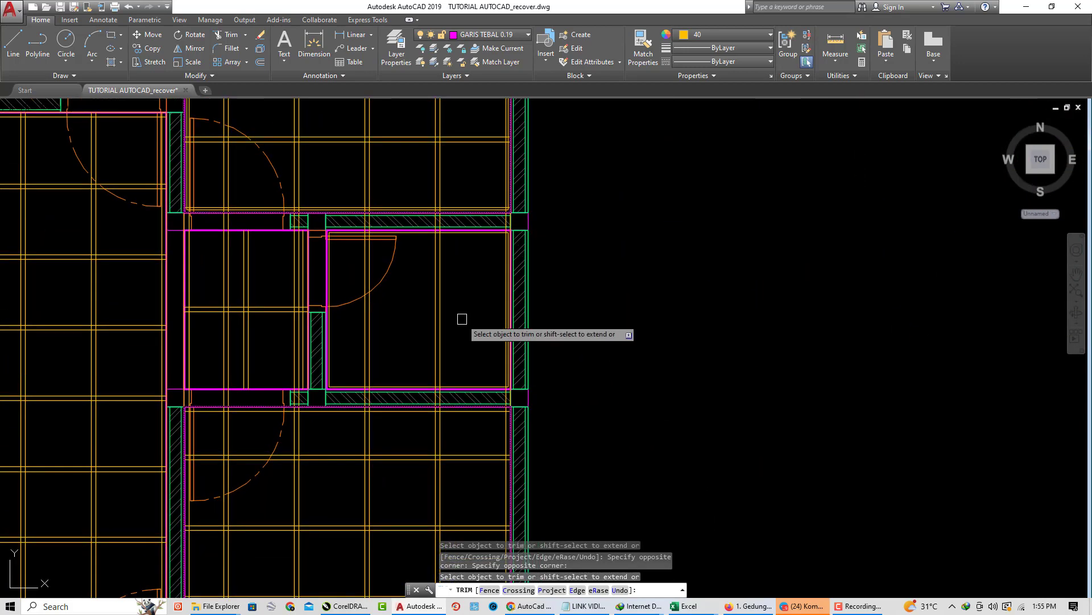
{"action": "scroll", "coordinate": [462, 318], "scroll_direction": "down", "scroll_amount": 4}
{"action": "scroll", "coordinate": [459, 317], "scroll_direction": "up", "scroll_amount": 6}
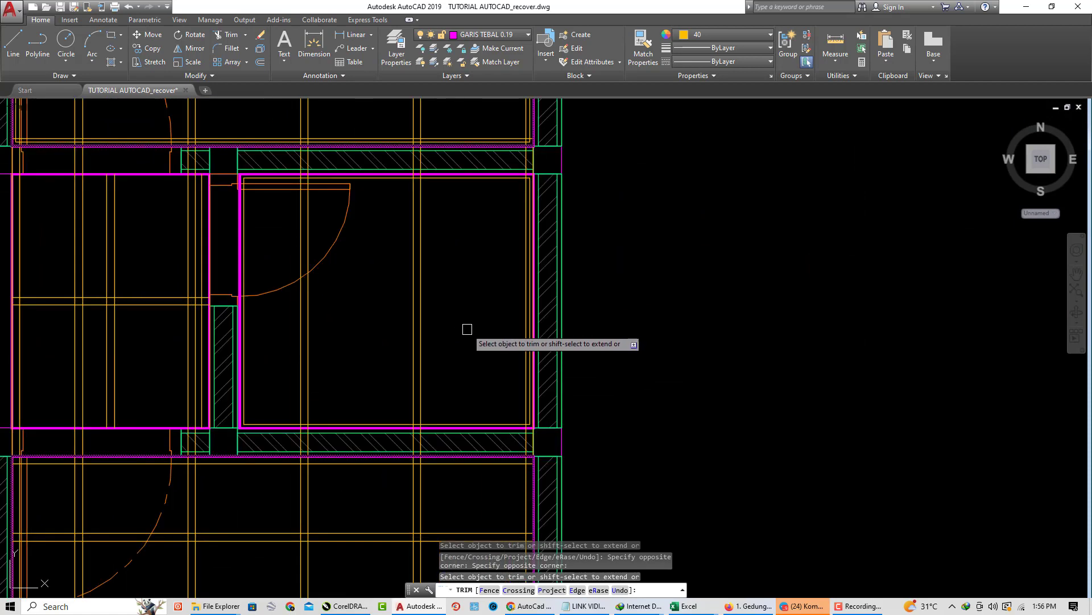
{"action": "left_click", "coordinate": [462, 311]}
{"action": "left_click", "coordinate": [379, 317]}
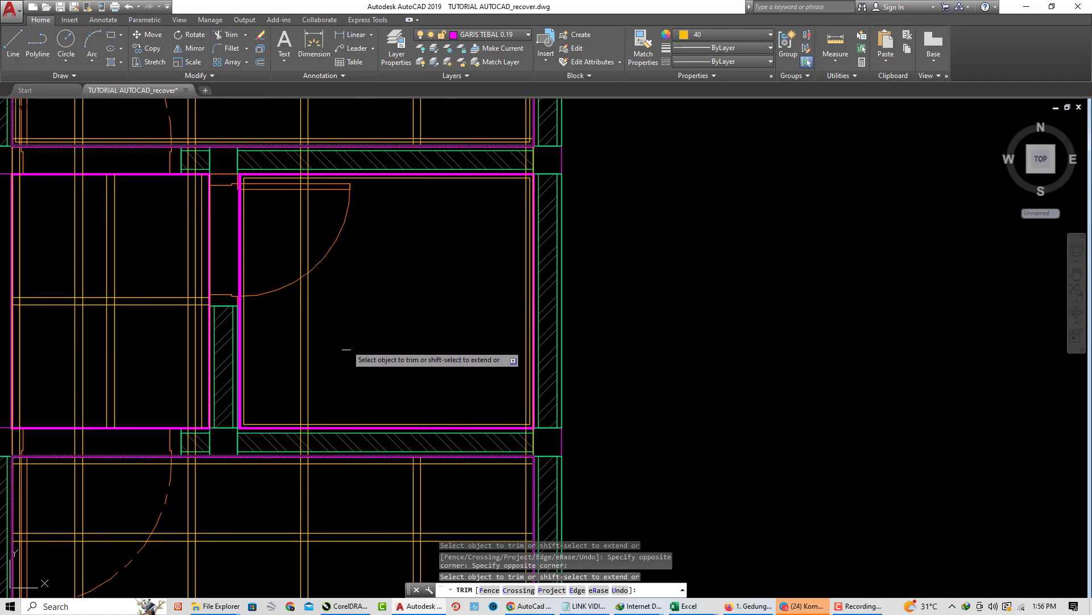
{"action": "left_click", "coordinate": [346, 341]}
{"action": "left_click", "coordinate": [287, 335]}
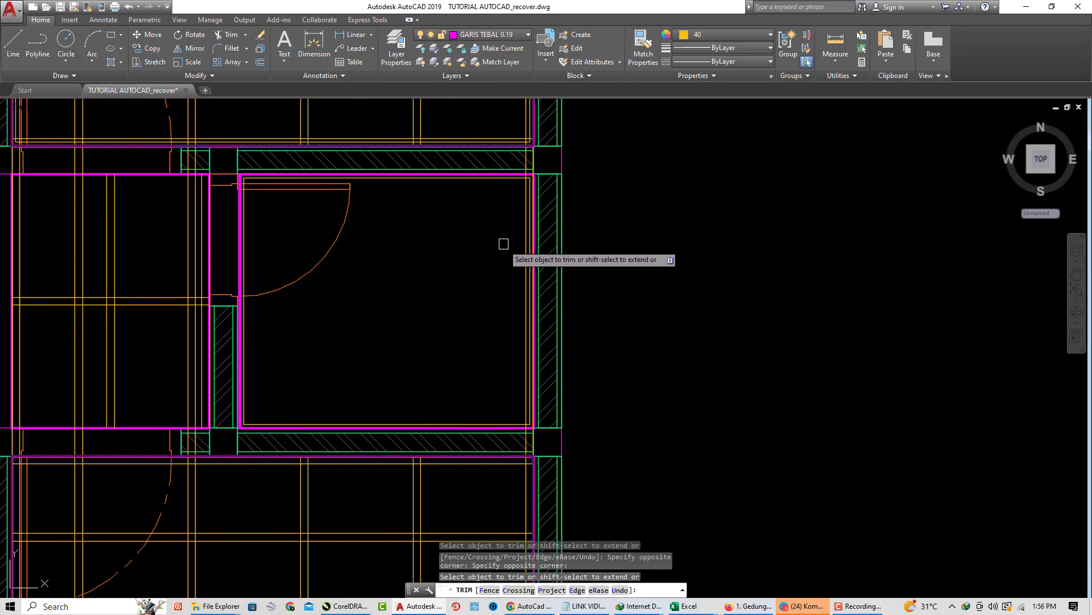
{"action": "scroll", "coordinate": [522, 213], "scroll_direction": "up", "scroll_amount": 4}
{"action": "left_click", "coordinate": [526, 211]}
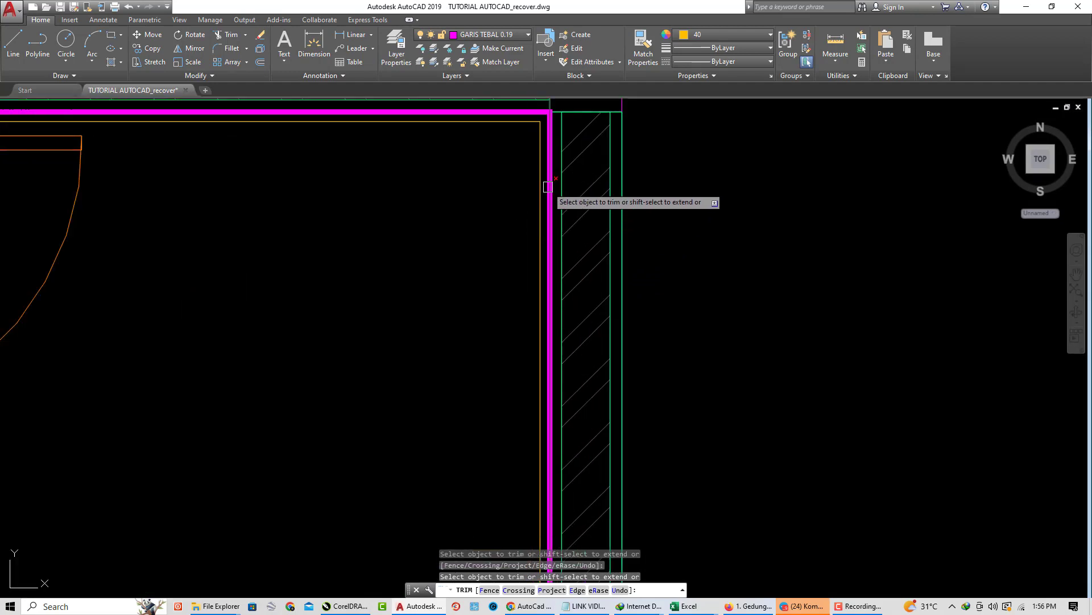
{"action": "scroll", "coordinate": [551, 182], "scroll_direction": "down", "scroll_amount": 5}
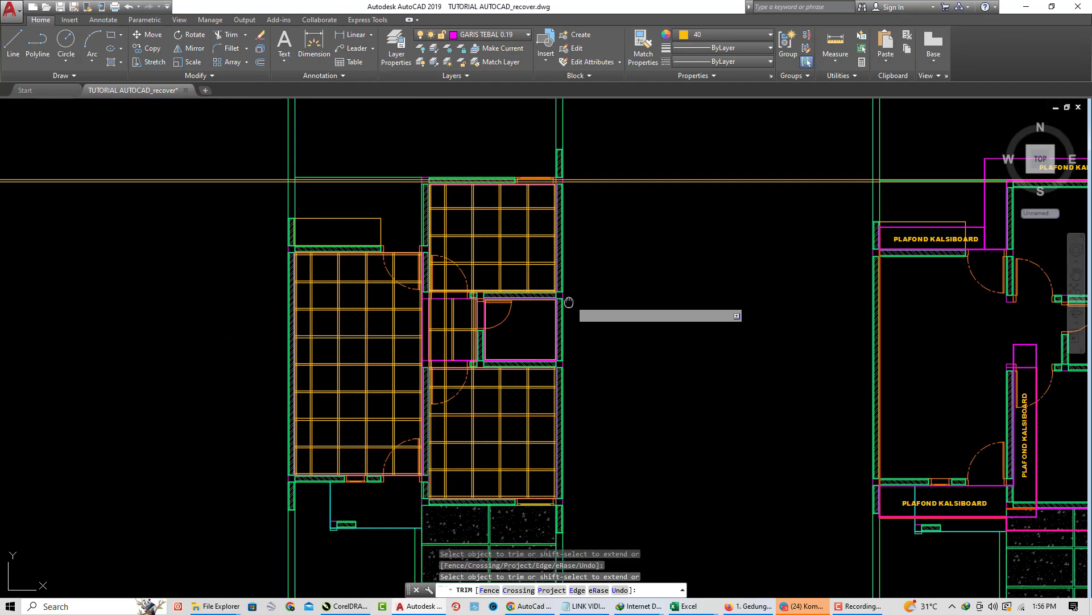
- End the trim and erase the leftover horizontal frame pair just above the upper room's outline
{"action": "scroll", "coordinate": [561, 248], "scroll_direction": "up", "scroll_amount": 4}
{"action": "left_click", "coordinate": [633, 214]}
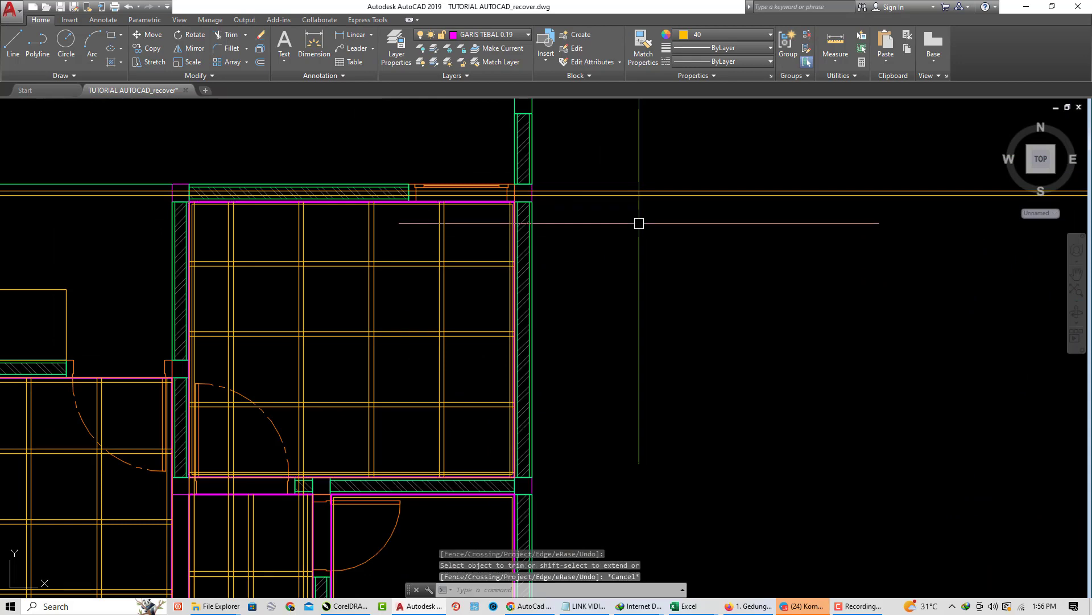
{"action": "left_click", "coordinate": [600, 158]}
{"action": "scroll", "coordinate": [566, 228], "scroll_direction": "up", "scroll_amount": 3}
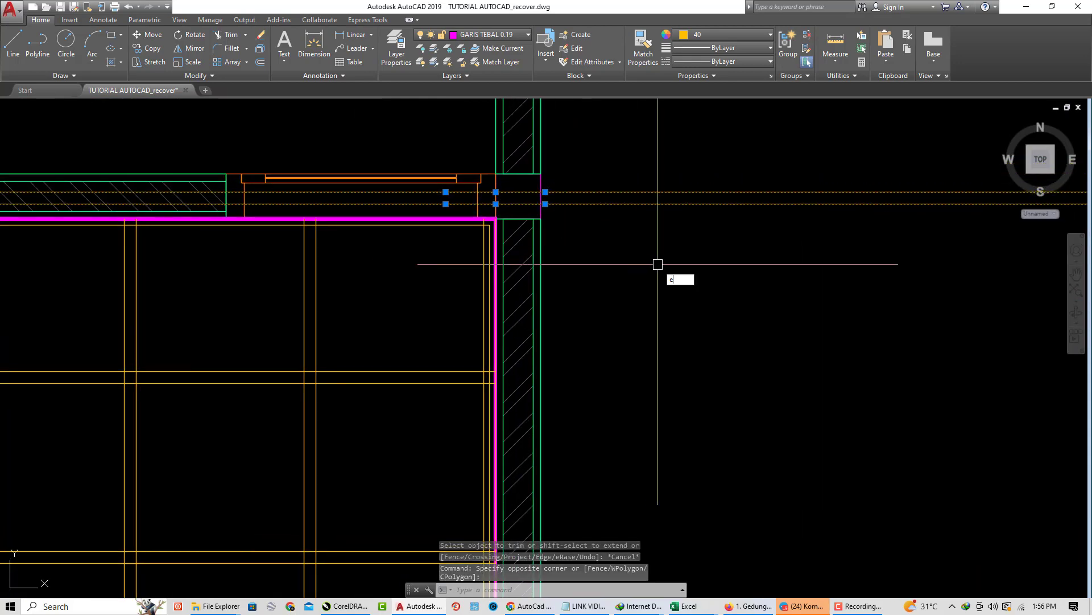
{"action": "key", "text": "Return"}
- Trim the vertical frame pair crossing the narrow hall between the upper and lower rooms, using both room outlines as cutting edges
{"action": "scroll", "coordinate": [656, 263], "scroll_direction": "down", "scroll_amount": 5}
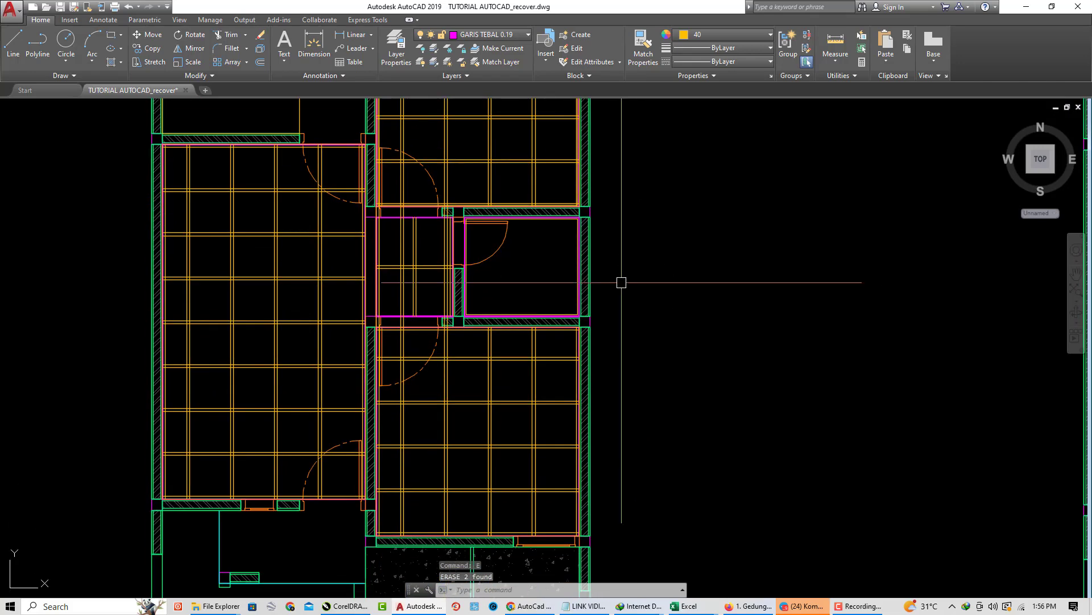
{"action": "scroll", "coordinate": [621, 282], "scroll_direction": "down", "scroll_amount": 2}
{"action": "scroll", "coordinate": [547, 284], "scroll_direction": "up", "scroll_amount": 5}
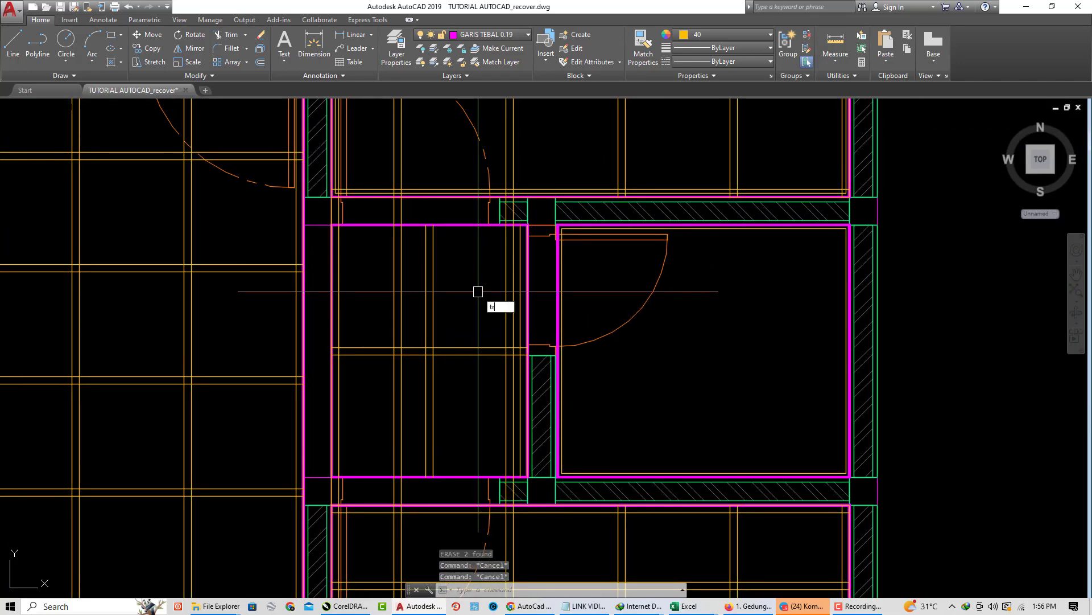
{"action": "type", "text": "tr"}
{"action": "key", "text": "Return"}
{"action": "scroll", "coordinate": [415, 197], "scroll_direction": "up", "scroll_amount": 4}
{"action": "scroll", "coordinate": [392, 193], "scroll_direction": "up", "scroll_amount": 3}
{"action": "left_click", "coordinate": [383, 170]}
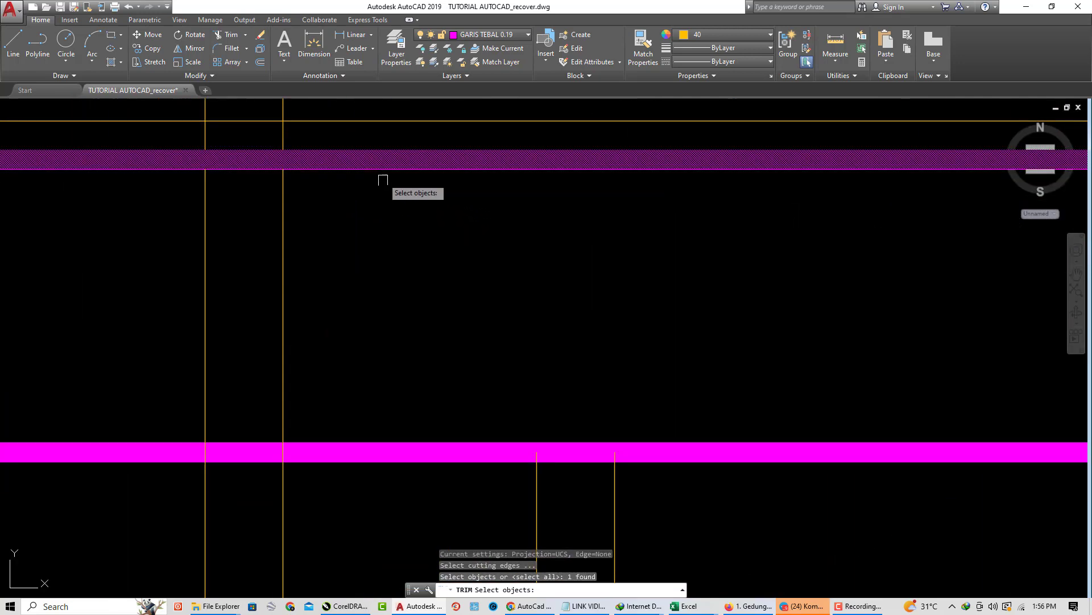
{"action": "scroll", "coordinate": [417, 221], "scroll_direction": "down", "scroll_amount": 6}
{"action": "scroll", "coordinate": [421, 314], "scroll_direction": "up", "scroll_amount": 8}
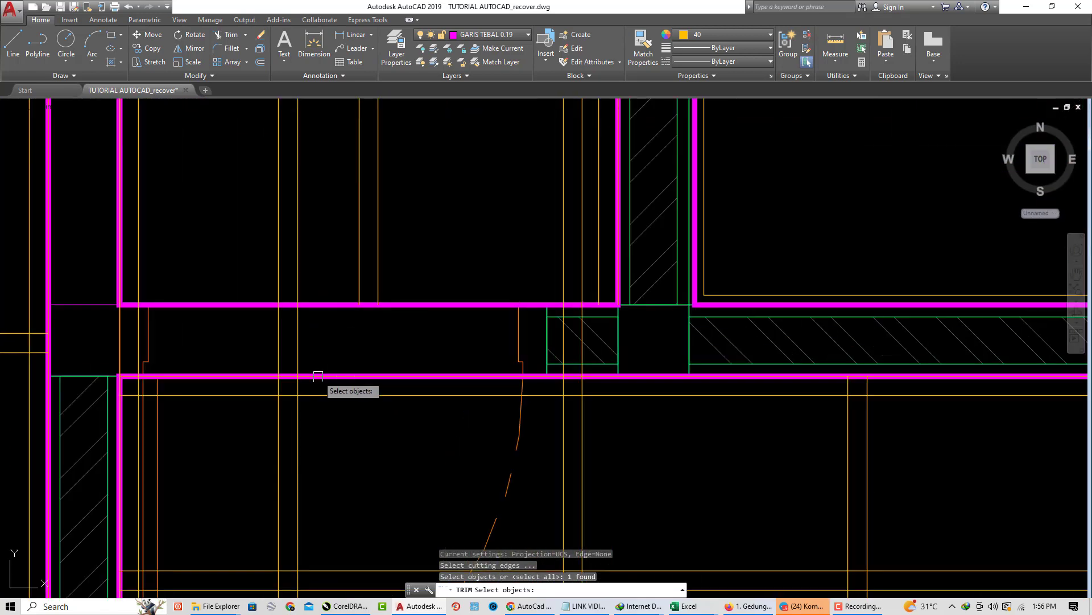
{"action": "scroll", "coordinate": [318, 376], "scroll_direction": "up", "scroll_amount": 4}
{"action": "scroll", "coordinate": [321, 377], "scroll_direction": "down", "scroll_amount": 8}
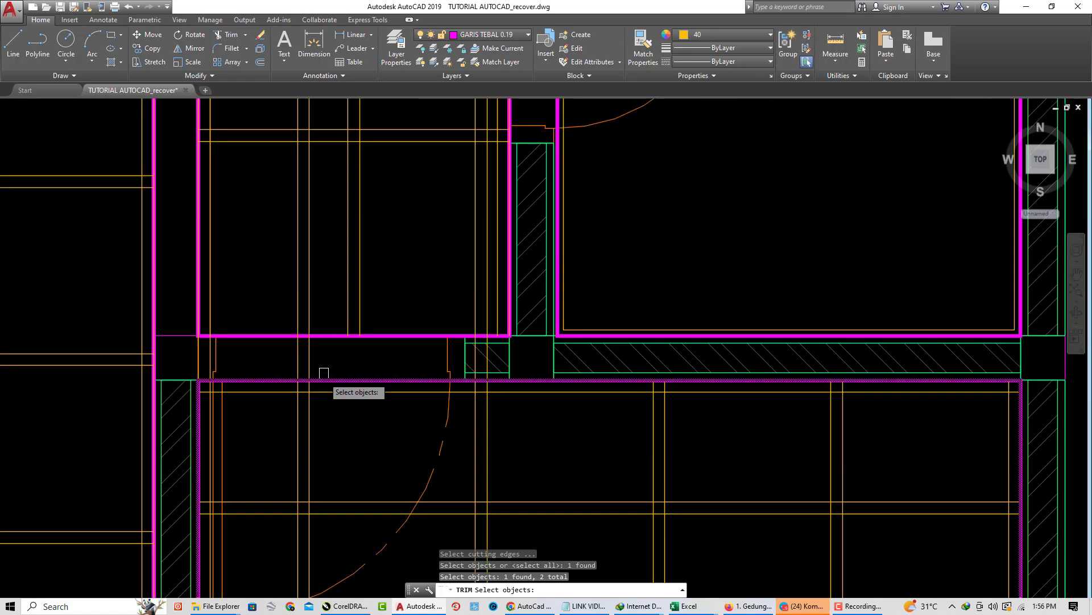
{"action": "key", "text": "Return"}
{"action": "left_click", "coordinate": [331, 301]}
{"action": "left_click", "coordinate": [297, 268]}
{"action": "scroll", "coordinate": [460, 319], "scroll_direction": "down", "scroll_amount": 4}
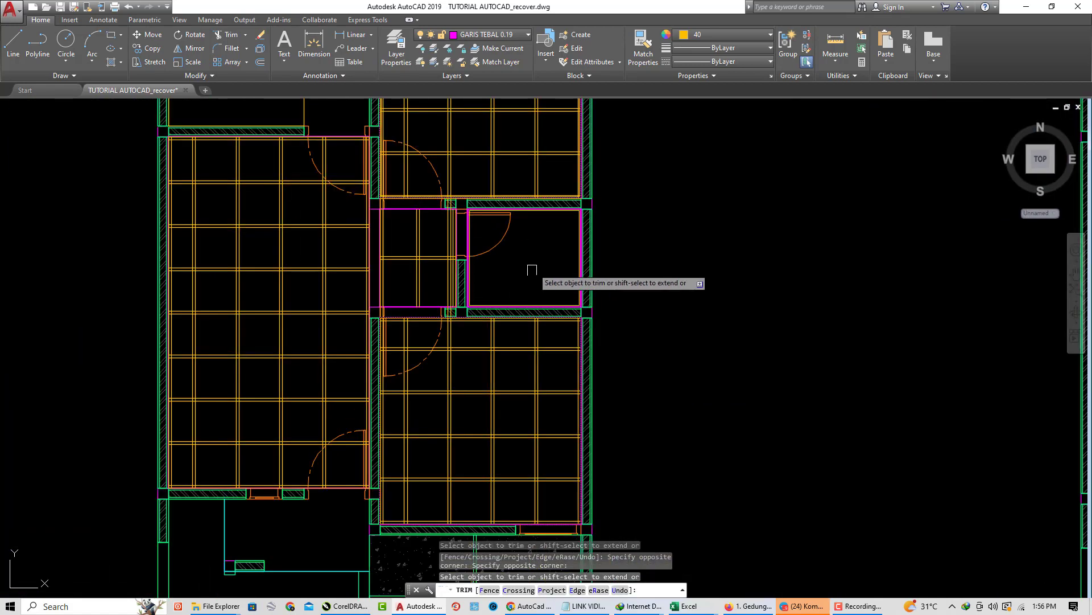
{"action": "middle_click_drag", "start_coordinate": [529, 265], "coordinate": [451, 358]}
{"action": "key", "text": "Escape"}
{"action": "key", "text": "Escape"}
- Draw a vertical construction line through the midpoint of the small middle room's top edge
{"action": "scroll", "coordinate": [501, 330], "scroll_direction": "up", "scroll_amount": 4}
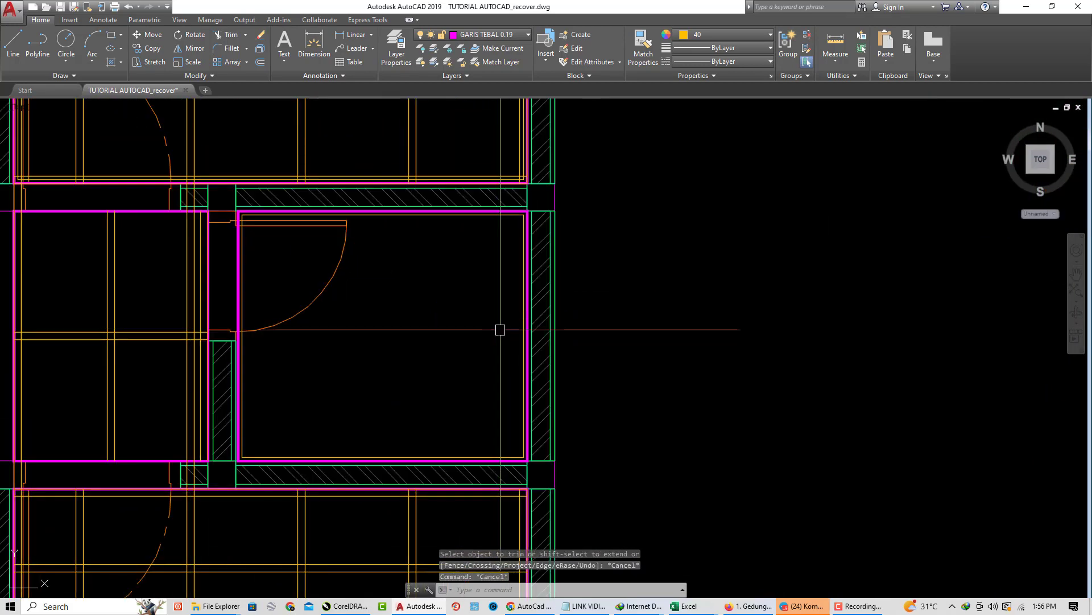
{"action": "key", "text": "Escape"}
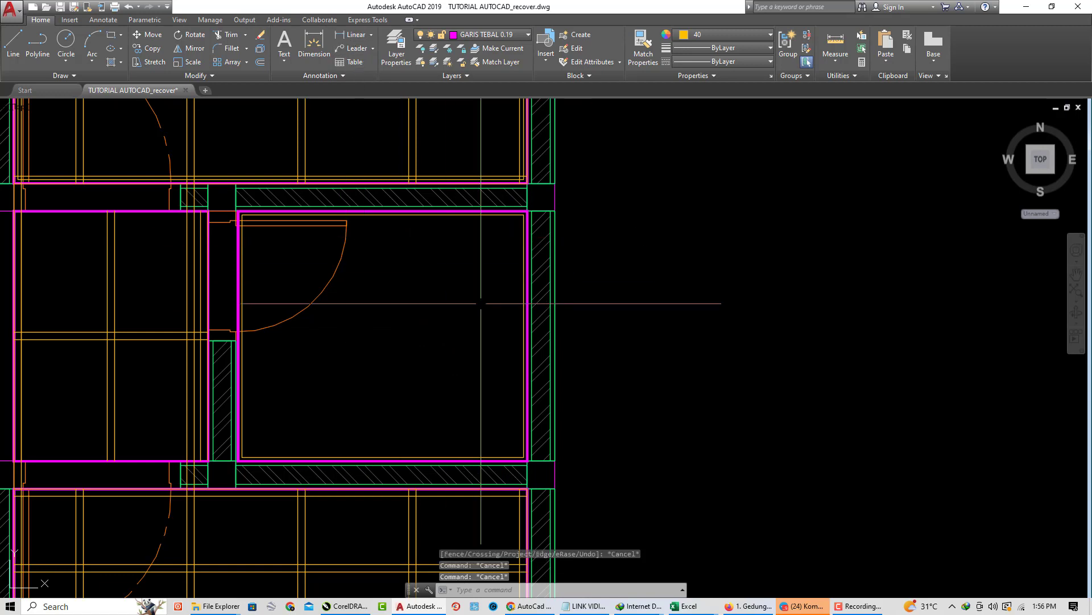
{"action": "type", "text": "xl"}
{"action": "key", "text": "Return"}
{"action": "type", "text": "v"}
{"action": "key", "text": "Return"}
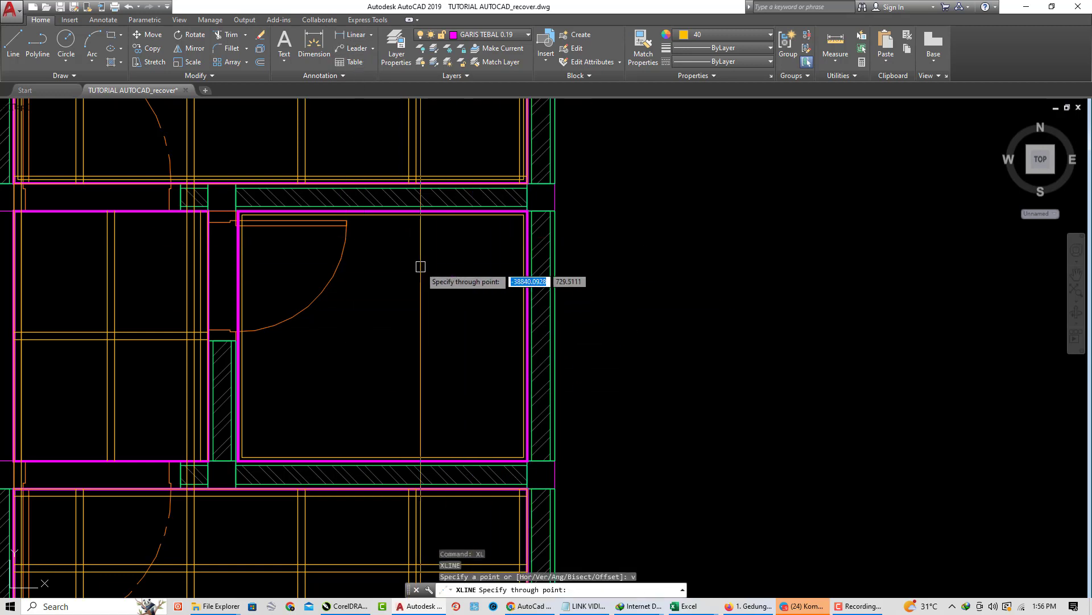
{"action": "left_click", "coordinate": [383, 215]}
{"action": "key", "text": "Return"}
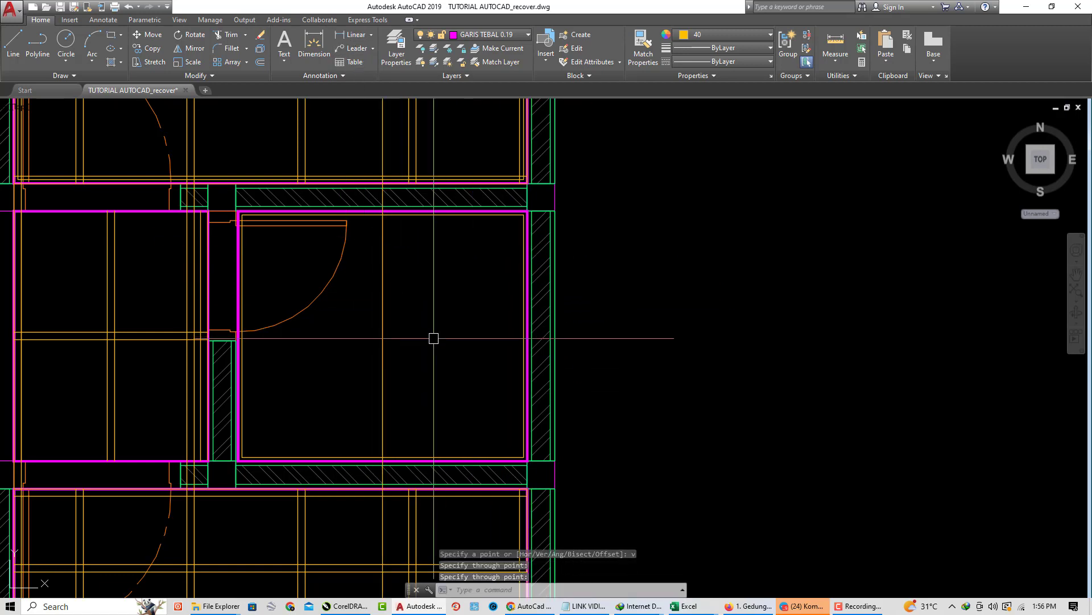
- Offset the small room's vertical construction line by 2 to both sides
{"action": "type", "text": "o"}
{"action": "key", "text": "Return"}
{"action": "key", "text": "Return"}
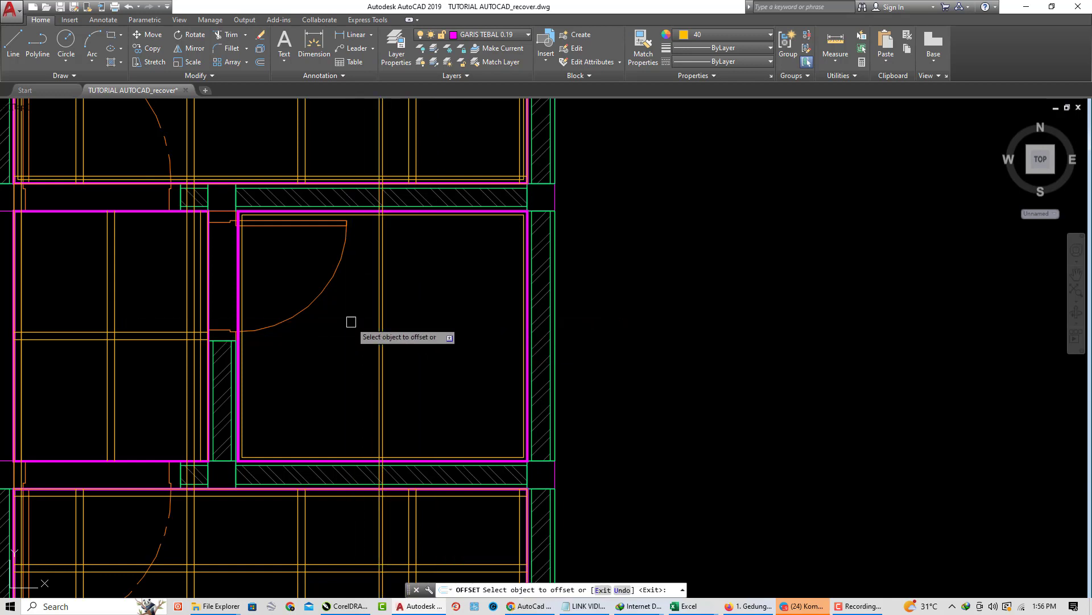
{"action": "scroll", "coordinate": [392, 276], "scroll_direction": "up", "scroll_amount": 2}
{"action": "left_click", "coordinate": [378, 272]}
{"action": "left_click", "coordinate": [484, 300]}
{"action": "key", "text": "Escape"}
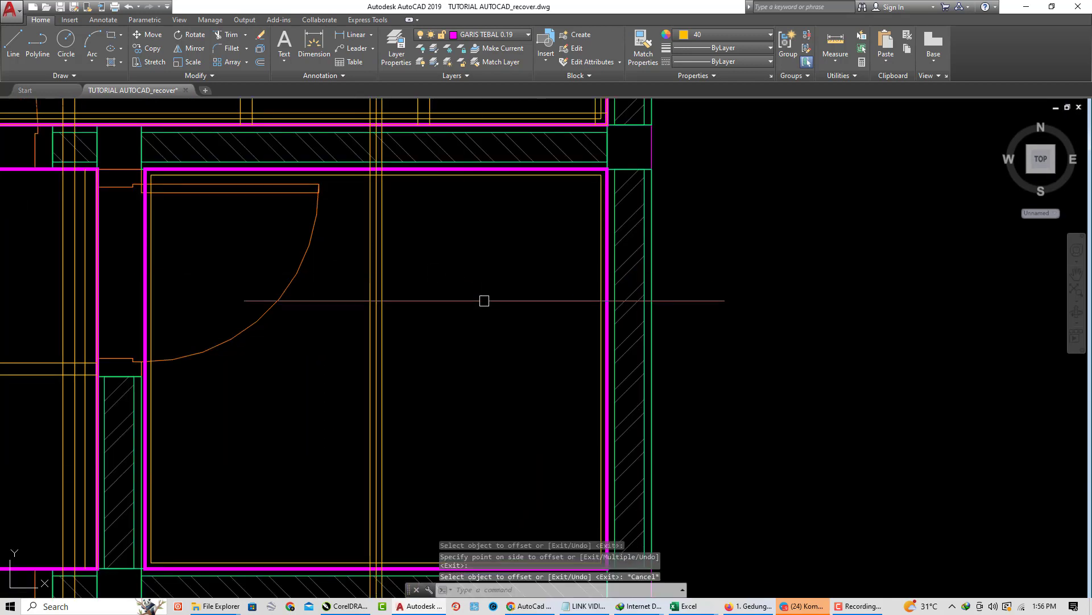
- Erase the central vertical construction line between the two offset lines in the small room
{"action": "scroll", "coordinate": [394, 255], "scroll_direction": "up", "scroll_amount": 2}
{"action": "left_click", "coordinate": [367, 232]}
{"action": "scroll", "coordinate": [467, 340], "scroll_direction": "down", "scroll_amount": 4}
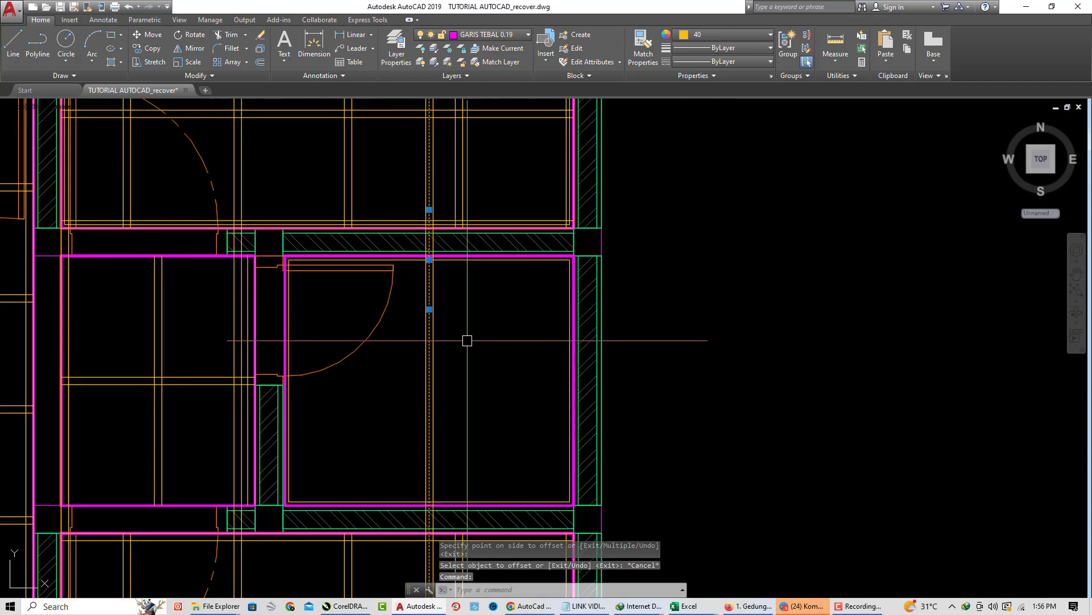
{"action": "type", "text": "e"}
{"action": "key", "text": "Return"}
{"action": "key", "text": "Escape"}
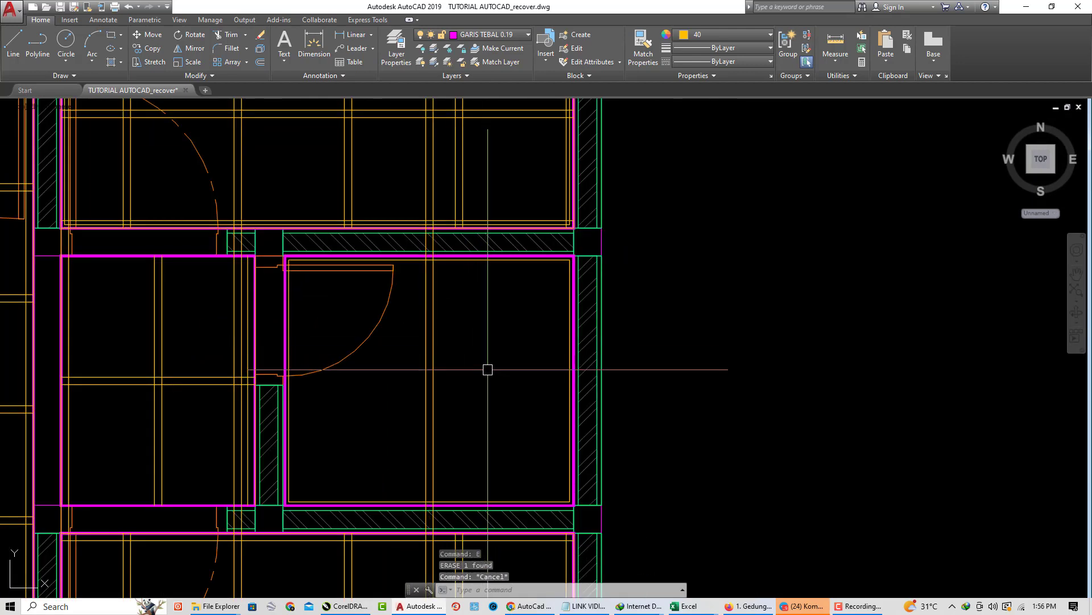
- Draw a horizontal construction line through the mid-height of the small room's right wall
{"action": "type", "text": "xl"}
{"action": "key", "text": "Return"}
{"action": "type", "text": "h"}
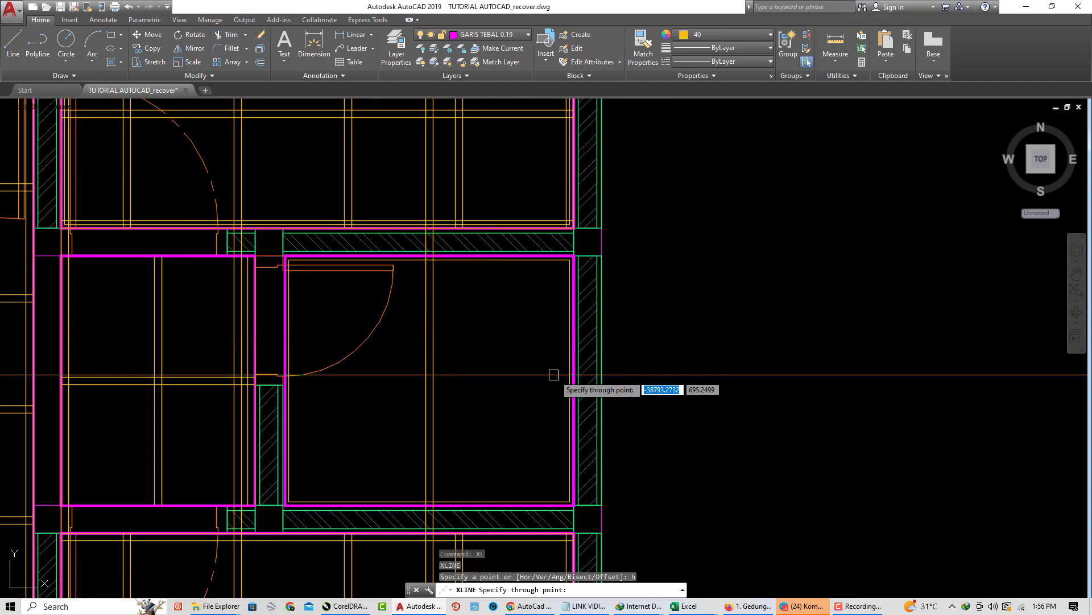
{"action": "key", "text": "Return"}
{"action": "left_click", "coordinate": [588, 380]}
{"action": "key", "text": "Return"}
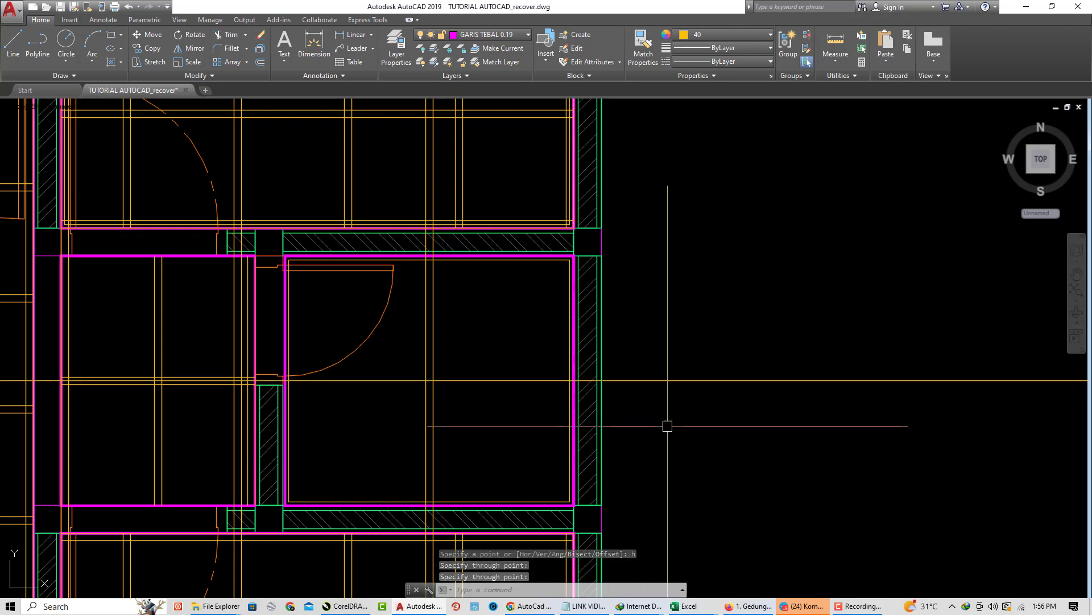
- Offset the small room's horizontal construction line by 2 both upward and downward
{"action": "type", "text": "o"}
{"action": "key", "text": "Return"}
{"action": "type", "text": "2"}
{"action": "key", "text": "Return"}
{"action": "scroll", "coordinate": [662, 387], "scroll_direction": "up", "scroll_amount": 2}
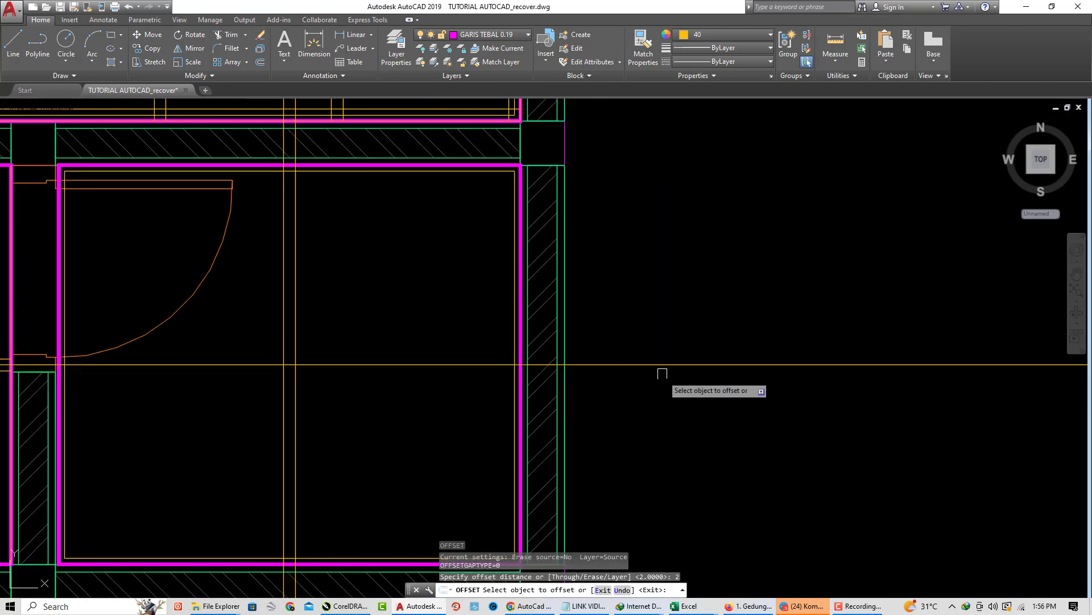
{"action": "left_click", "coordinate": [664, 365]}
{"action": "left_click", "coordinate": [656, 322]}
{"action": "left_click", "coordinate": [636, 365]}
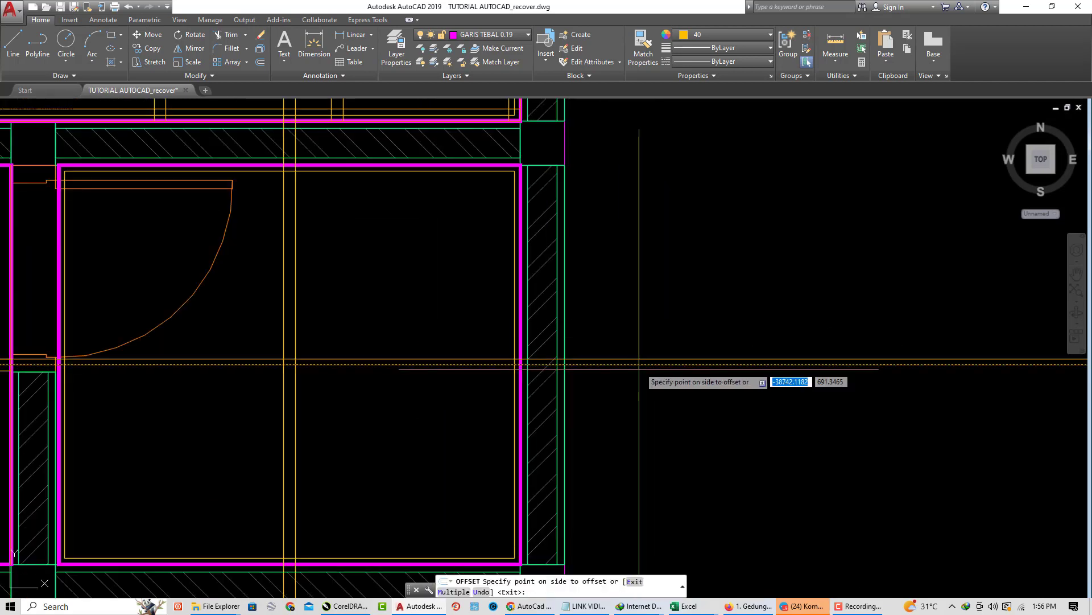
{"action": "left_click", "coordinate": [636, 410]}
{"action": "key", "text": "Escape"}
- Erase the central horizontal construction line between the two offset lines in the small room
{"action": "scroll", "coordinate": [335, 369], "scroll_direction": "up", "scroll_amount": 2}
{"action": "left_click", "coordinate": [337, 363]}
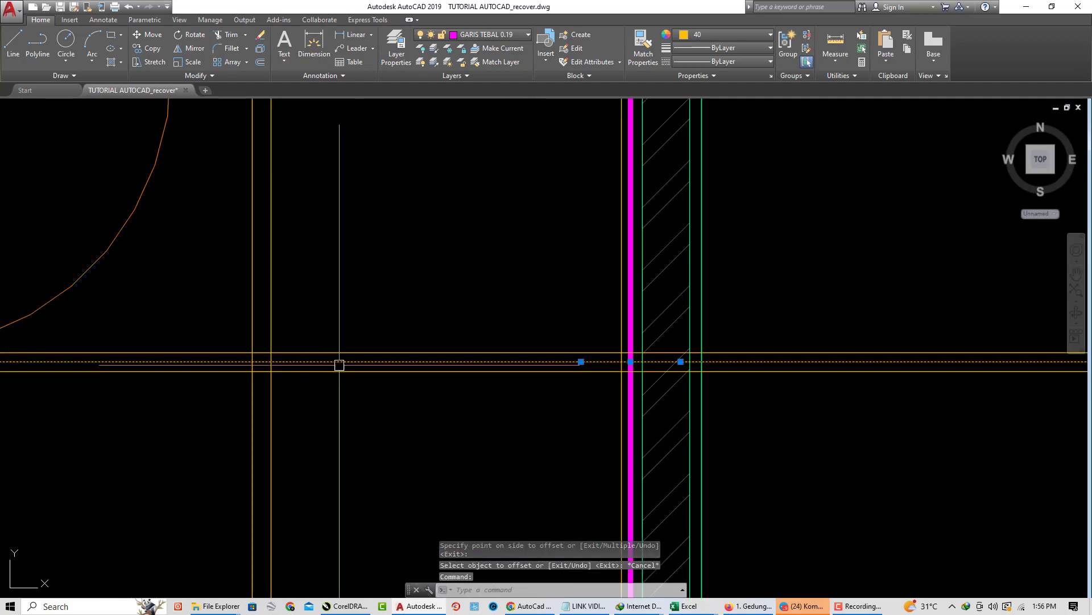
{"action": "key", "text": "e"}
{"action": "key", "text": "Return"}
- Trim the vertical and horizontal line pairs to the small room's outline, removing the long excess outside it
{"action": "scroll", "coordinate": [347, 368], "scroll_direction": "down", "scroll_amount": 5}
{"action": "middle_click_drag", "start_coordinate": [356, 373], "coordinate": [455, 362]}
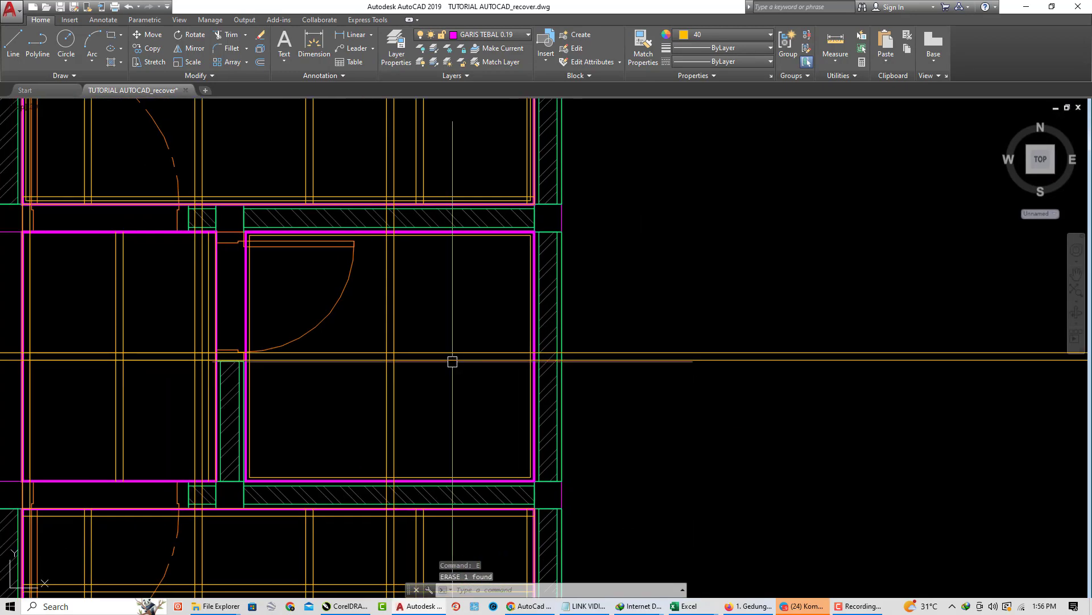
{"action": "key", "text": "Return"}
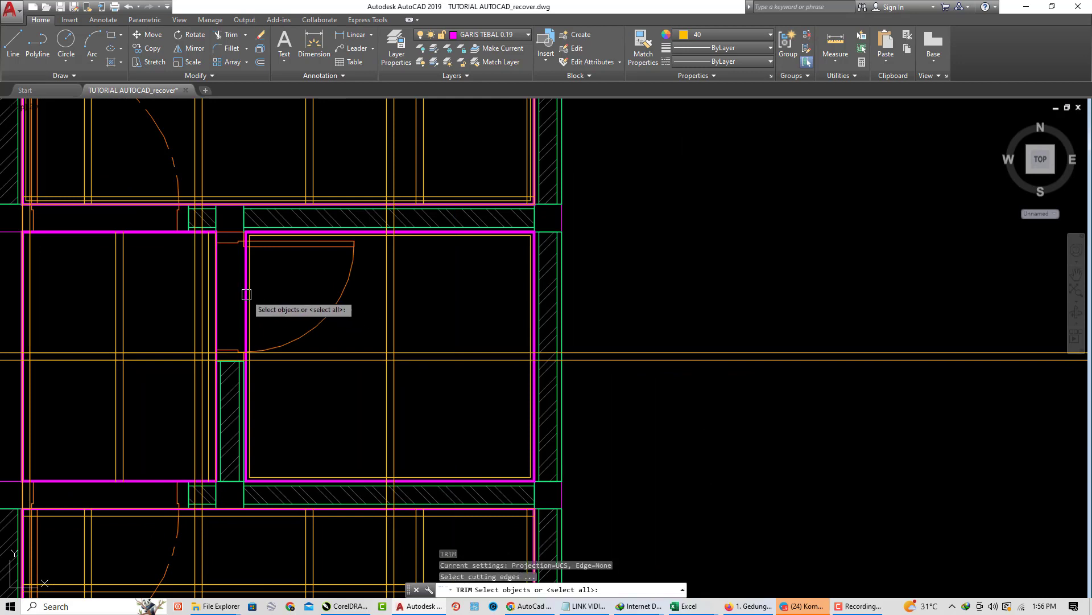
{"action": "left_click", "coordinate": [241, 289]}
{"action": "scroll", "coordinate": [241, 291], "scroll_direction": "down", "scroll_amount": 2}
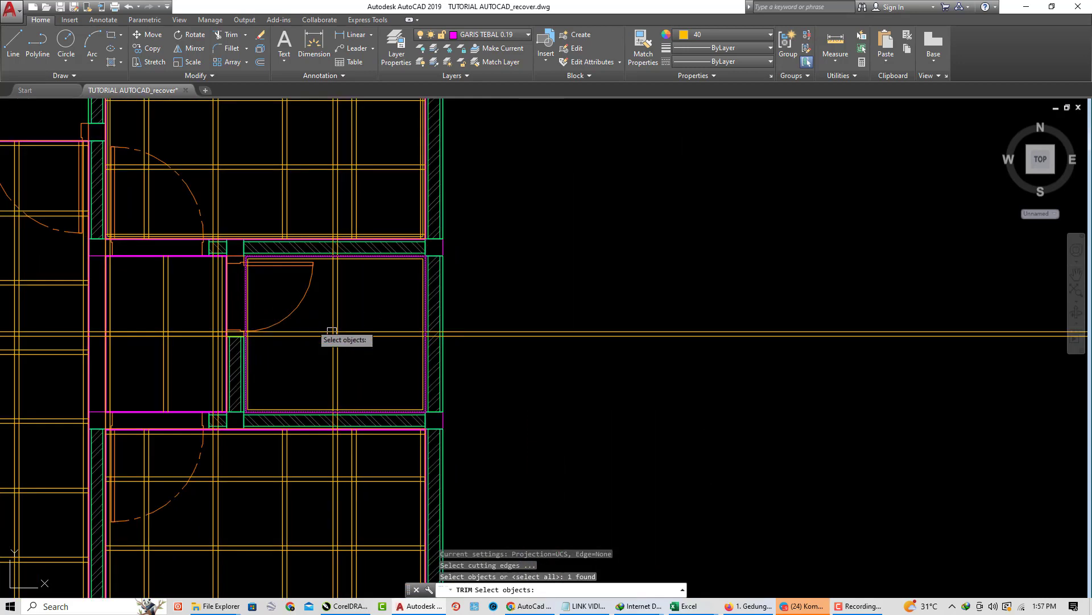
{"action": "scroll", "coordinate": [330, 341], "scroll_direction": "down", "scroll_amount": 4}
{"action": "key", "text": "Return"}
{"action": "scroll", "coordinate": [547, 327], "scroll_direction": "down", "scroll_amount": 4}
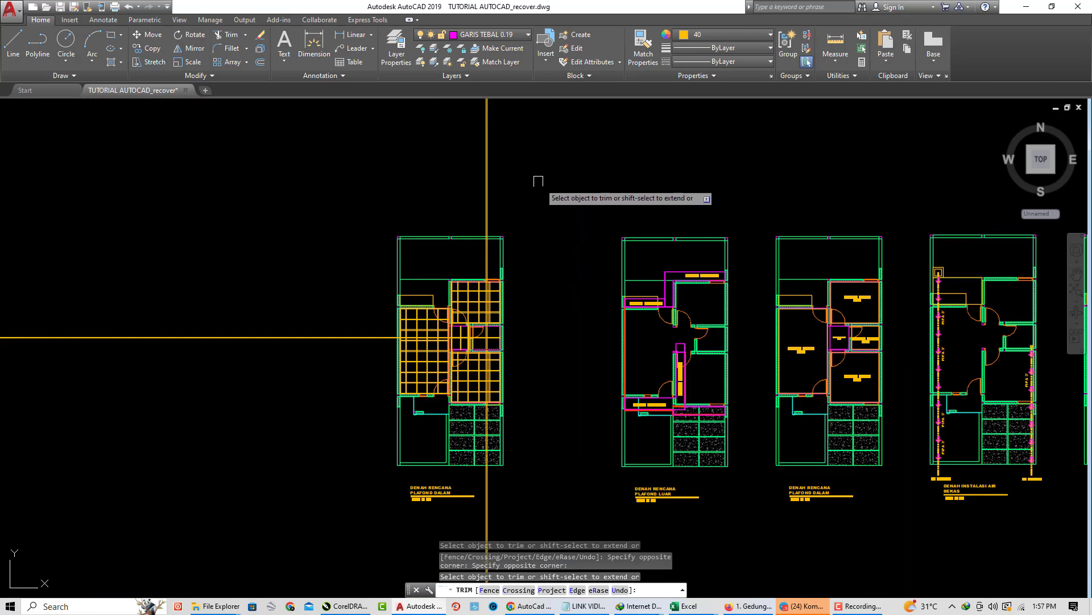
{"action": "left_click", "coordinate": [538, 177]}
{"action": "left_click", "coordinate": [322, 224]}
{"action": "left_click", "coordinate": [305, 251]}
{"action": "left_click", "coordinate": [205, 386]}
{"action": "middle_click_drag", "start_coordinate": [438, 541], "coordinate": [430, 391]}
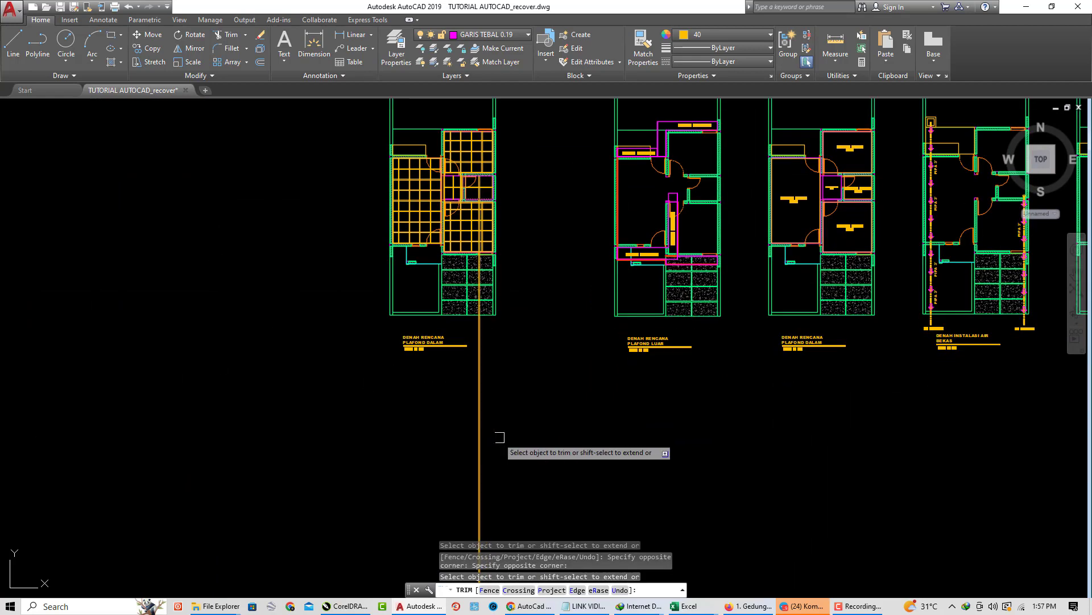
{"action": "scroll", "coordinate": [475, 171], "scroll_direction": "up", "scroll_amount": 5}
{"action": "mouse_move", "coordinate": [476, 170]}
{"action": "middle_mouse_down"}
{"action": "mouse_move", "coordinate": [477, 314]}
{"action": "mouse_move", "coordinate": [496, 373]}
{"action": "middle_mouse_up"}
{"action": "key", "text": "Escape"}
- Copy the small room's horizontal line pair up against its top outline
{"action": "scroll", "coordinate": [479, 319], "scroll_direction": "up", "scroll_amount": 4}
{"action": "left_click", "coordinate": [507, 336]}
{"action": "left_click", "coordinate": [476, 254]}
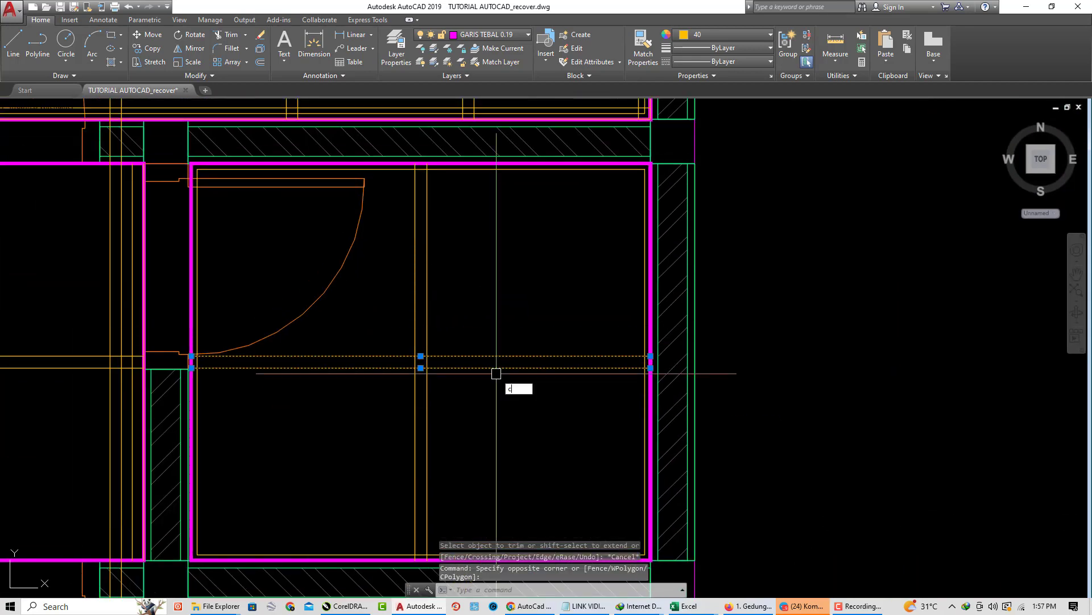
{"action": "type", "text": "o"}
{"action": "key", "text": "Return"}
{"action": "left_click", "coordinate": [426, 368]}
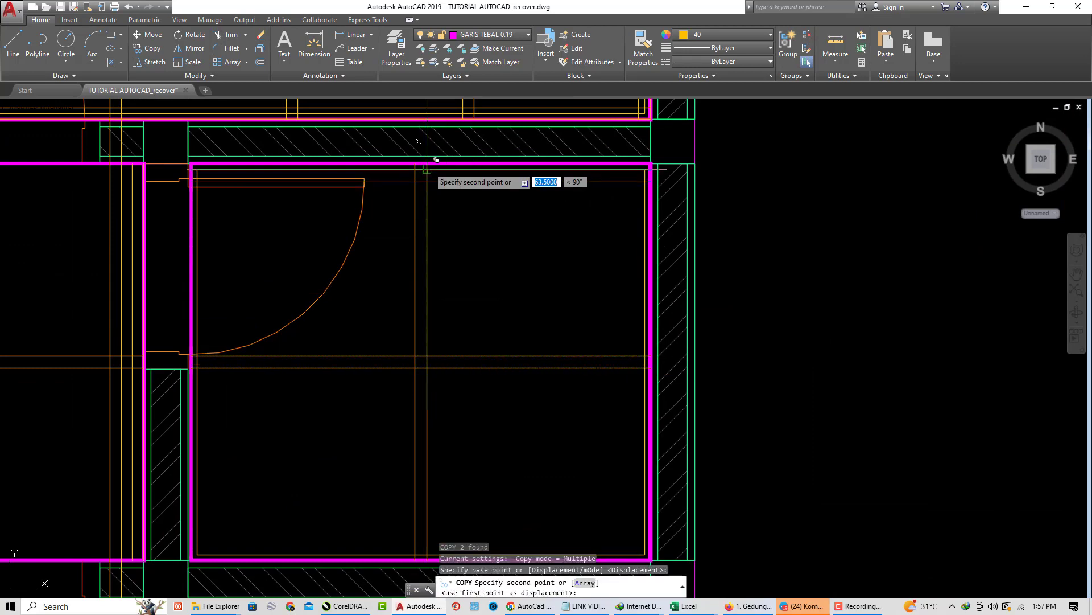
{"action": "scroll", "coordinate": [427, 169], "scroll_direction": "up", "scroll_amount": 4}
{"action": "left_click", "coordinate": [423, 158]}
{"action": "scroll", "coordinate": [463, 253], "scroll_direction": "down", "scroll_amount": 4}
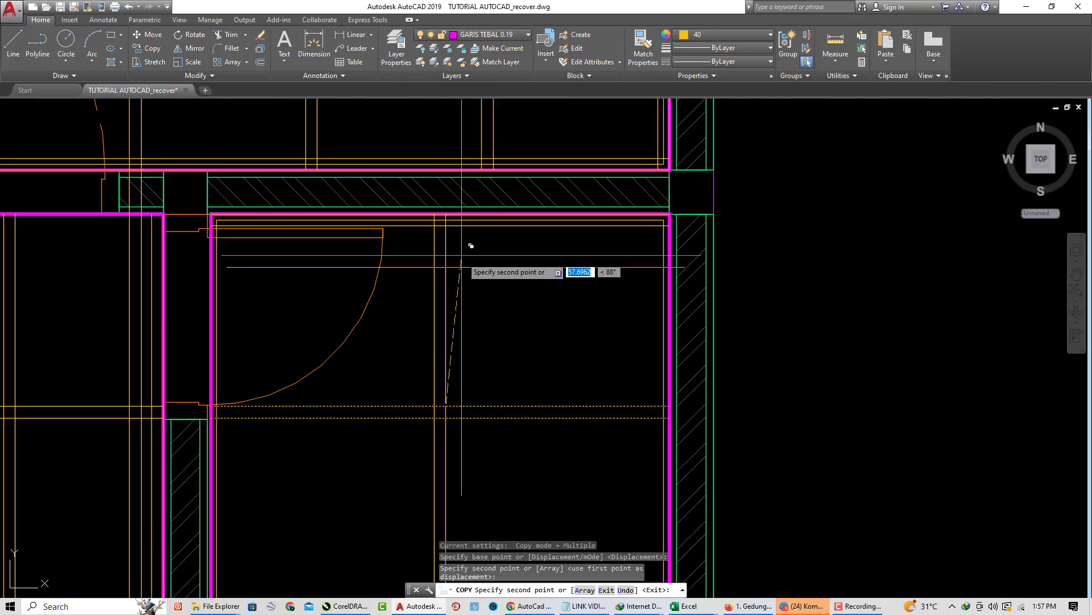
{"action": "scroll", "coordinate": [477, 288], "scroll_direction": "down", "scroll_amount": 4}
{"action": "key", "text": "Return"}
- Erase the inner offset rectangle that runs around the inside of the small room's outline
{"action": "scroll", "coordinate": [483, 333], "scroll_direction": "up", "scroll_amount": 4}
{"action": "scroll", "coordinate": [438, 121], "scroll_direction": "up", "scroll_amount": 4}
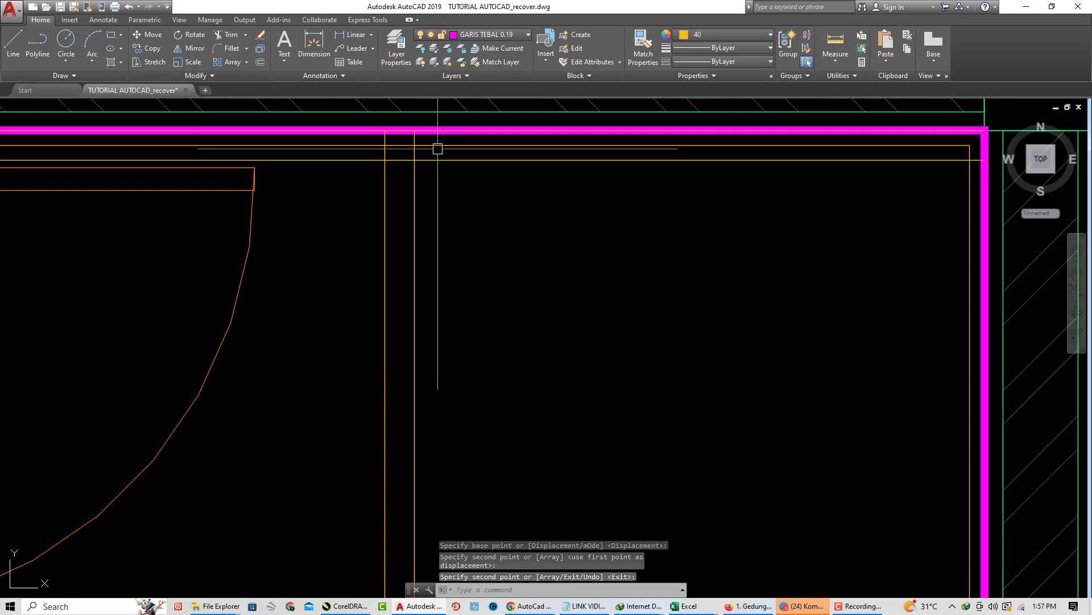
{"action": "key", "text": "Return"}
{"action": "left_click", "coordinate": [438, 146]}
{"action": "type", "text": "e"}
{"action": "key", "text": "Return"}
{"action": "scroll", "coordinate": [456, 173], "scroll_direction": "down", "scroll_amount": 6}
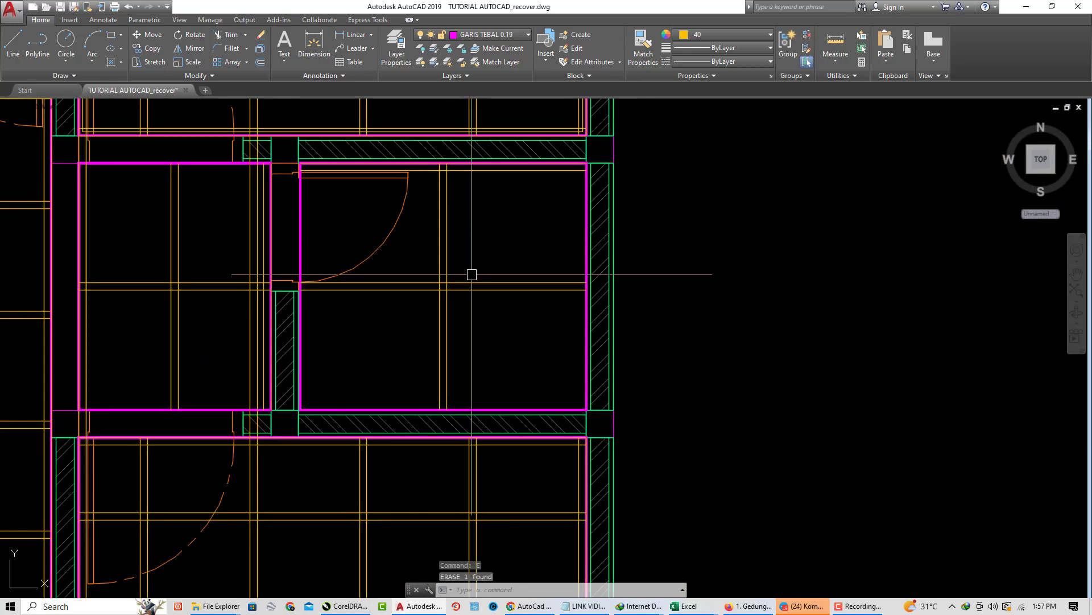
- Copy the small room's middle horizontal line pair down to its bottom outline
{"action": "scroll", "coordinate": [471, 286], "scroll_direction": "up", "scroll_amount": 4}
{"action": "left_click", "coordinate": [473, 312]}
{"action": "left_click", "coordinate": [466, 245]}
{"action": "scroll", "coordinate": [466, 244], "scroll_direction": "down", "scroll_amount": 4}
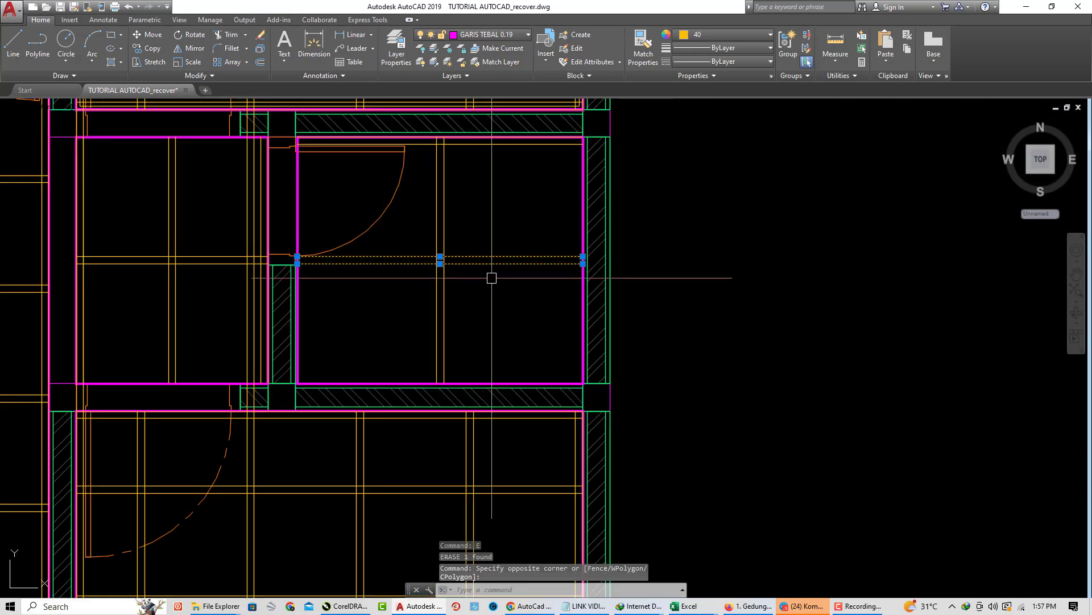
{"action": "type", "text": "o"}
{"action": "key", "text": "Return"}
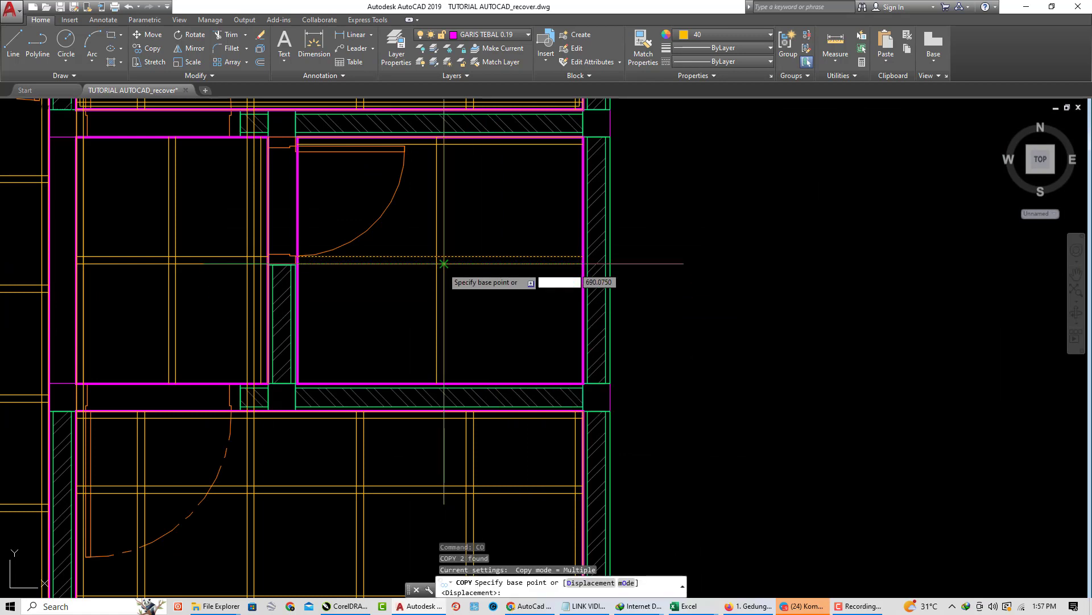
{"action": "left_click", "coordinate": [441, 259]}
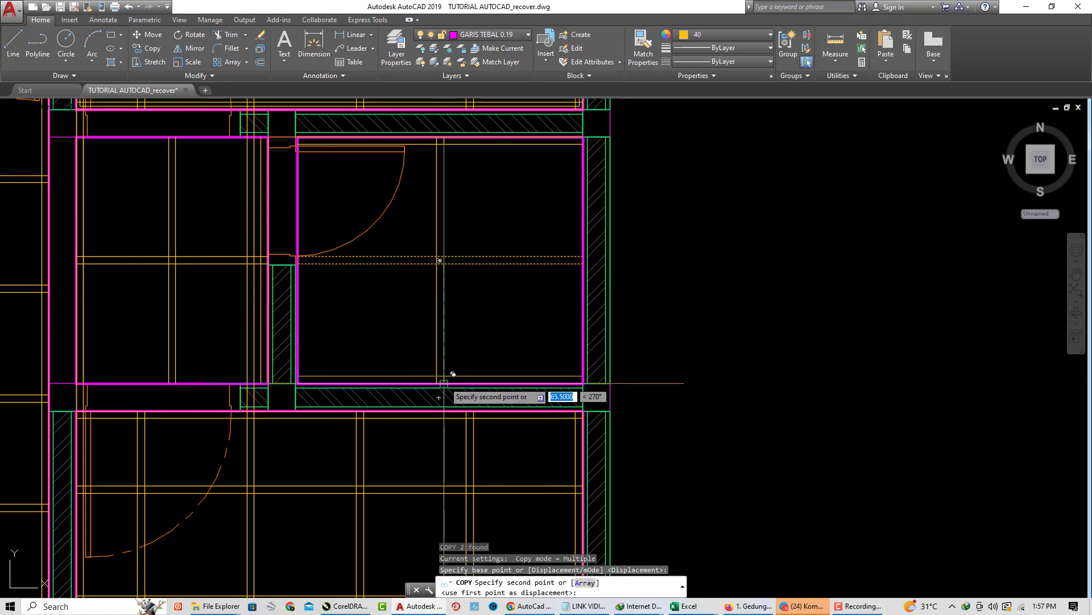
{"action": "left_click", "coordinate": [441, 376]}
{"action": "key", "text": "Return"}
- Copy the small room's vertical line pair to the bottom-left corner, along its left outline
{"action": "scroll", "coordinate": [447, 344], "scroll_direction": "up", "scroll_amount": 2}
{"action": "left_click", "coordinate": [457, 348]}
{"action": "left_click", "coordinate": [420, 330]}
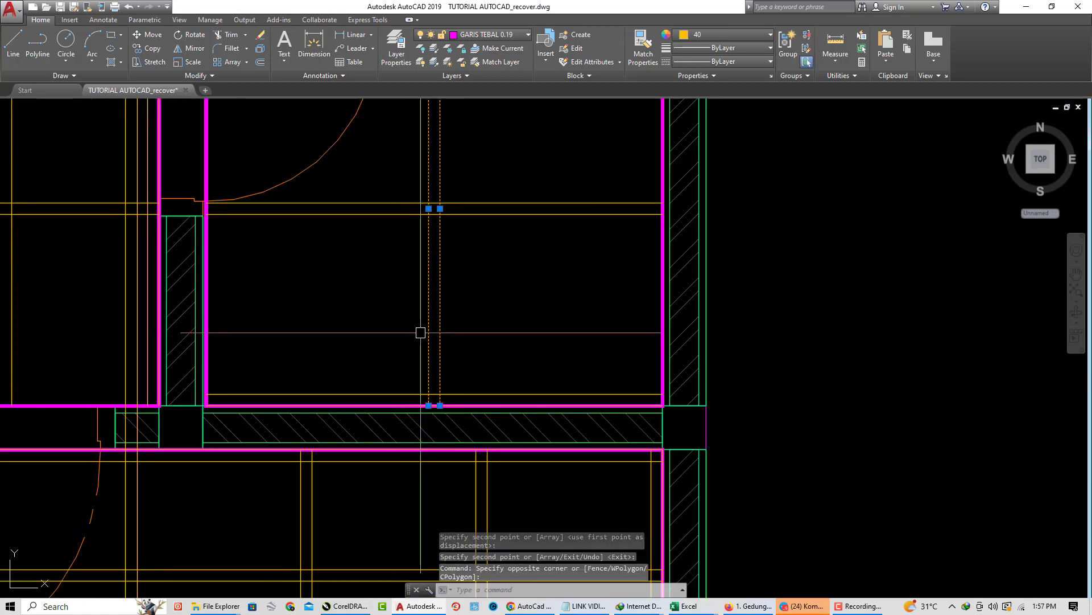
{"action": "type", "text": "co"}
{"action": "key", "text": "Return"}
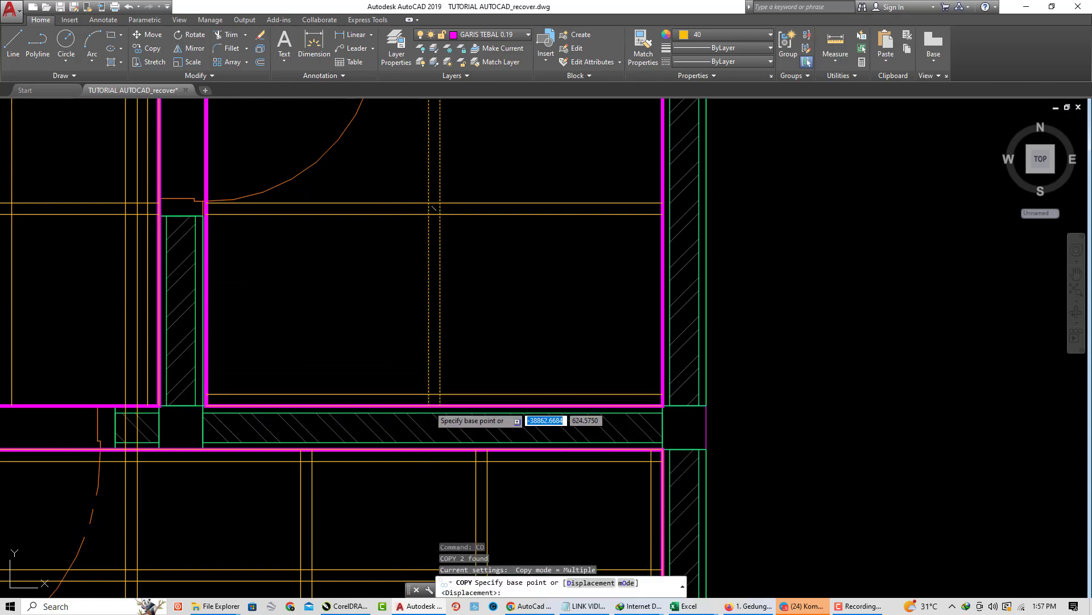
{"action": "left_click", "coordinate": [429, 405]}
{"action": "left_click", "coordinate": [206, 406]}
{"action": "key", "text": "Escape"}
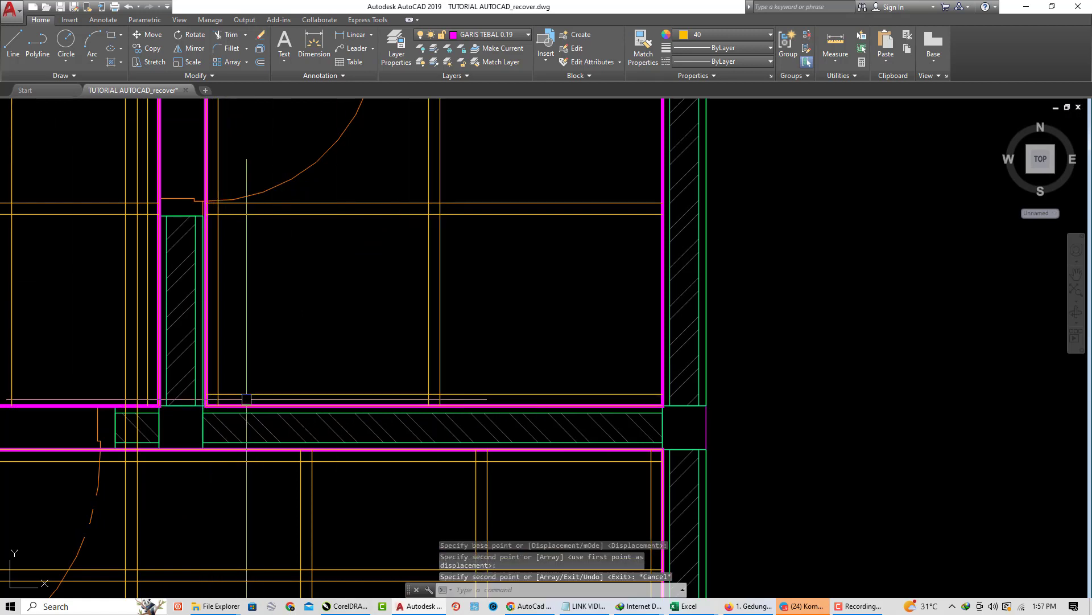
- Copy the small room's middle vertical line pair to its right outline
{"action": "scroll", "coordinate": [246, 398], "scroll_direction": "down", "scroll_amount": 2}
{"action": "left_click", "coordinate": [431, 373]}
{"action": "left_click", "coordinate": [329, 341]}
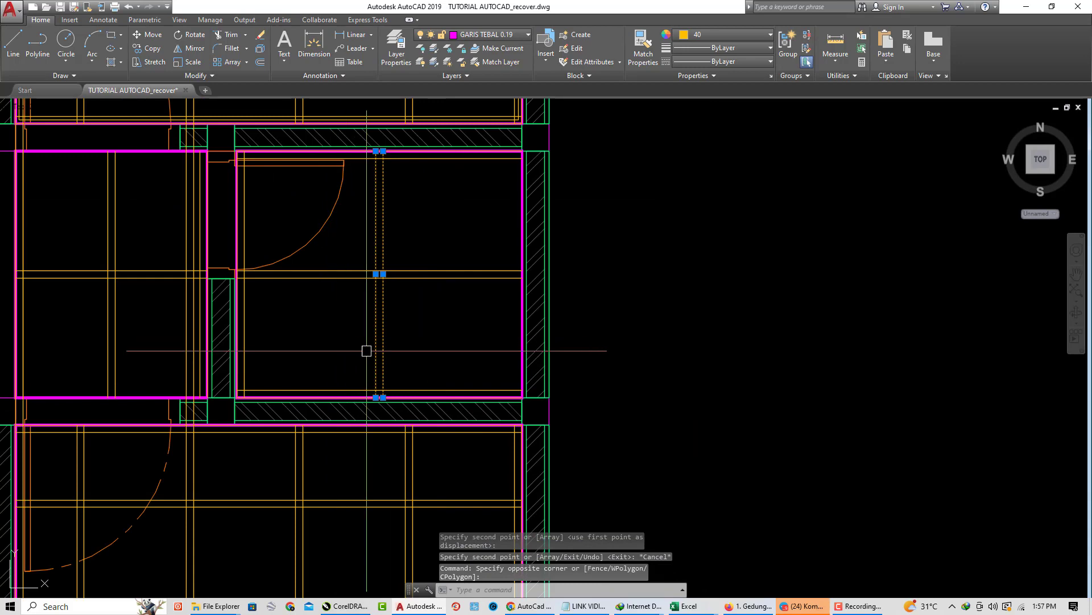
{"action": "type", "text": "co"}
{"action": "key", "text": "Return"}
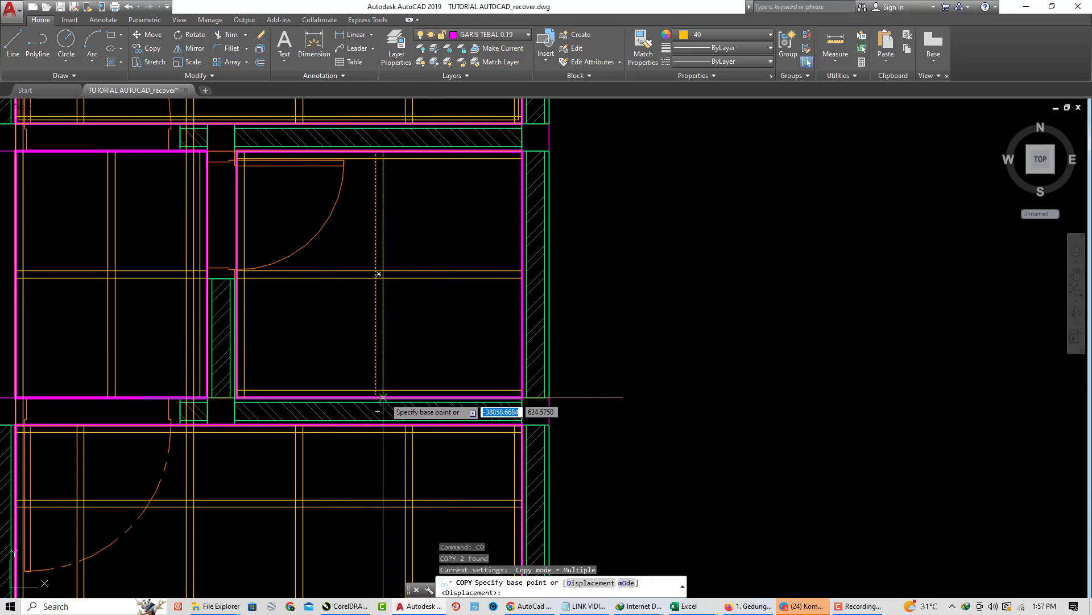
{"action": "left_click", "coordinate": [378, 274]}
{"action": "left_click", "coordinate": [521, 397]}
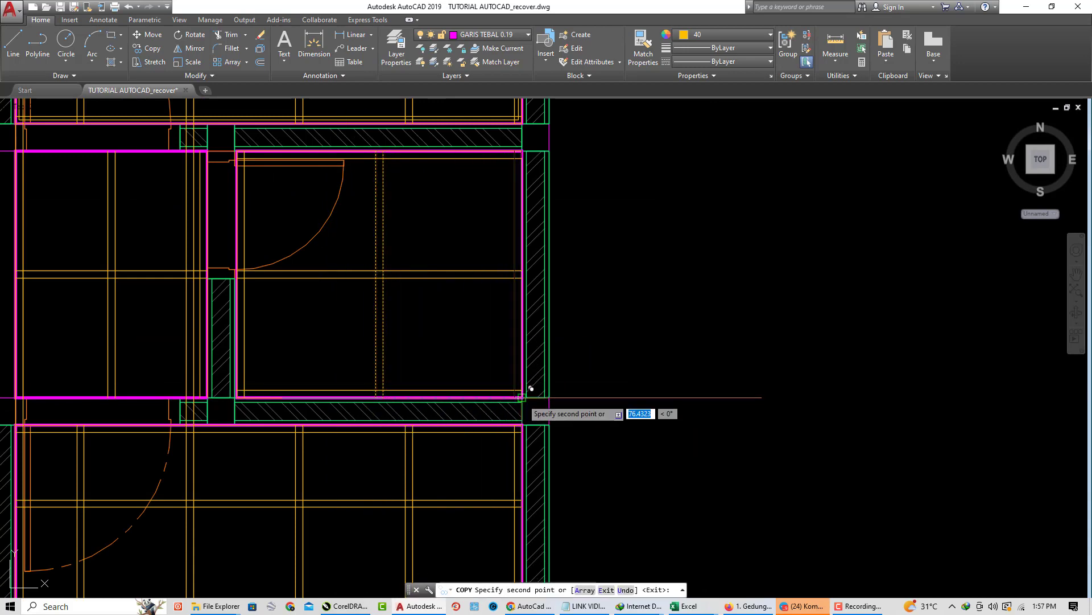
{"action": "key", "text": "Escape"}
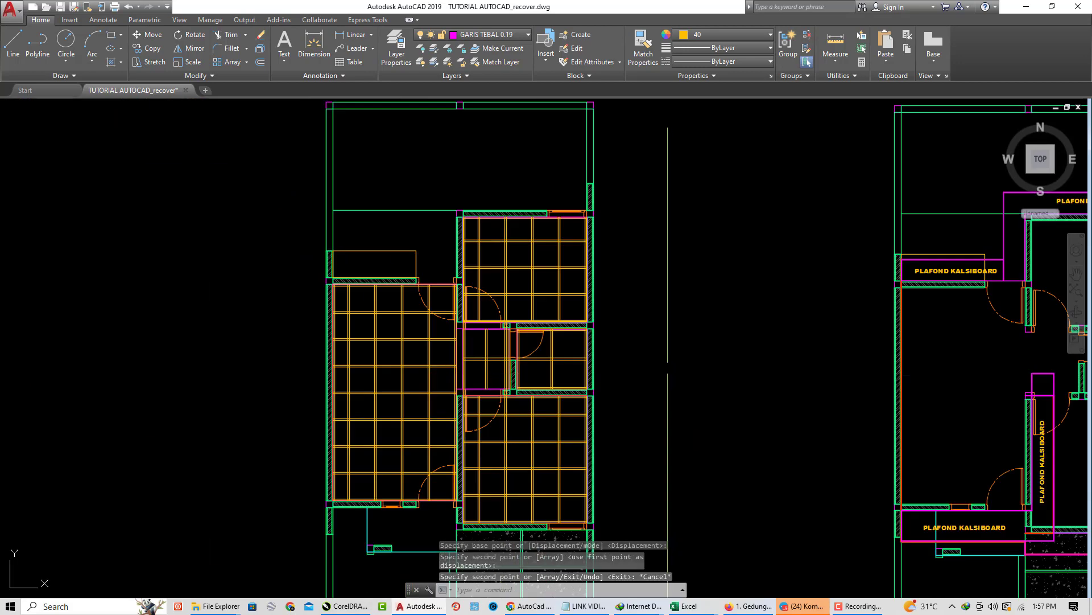
- Copy the PLAFOND GYPSUM +3.50 label from the neighbouring interior ceiling plan into the framing plan's large left room
{"action": "scroll", "coordinate": [619, 318], "scroll_direction": "down", "scroll_amount": 3}
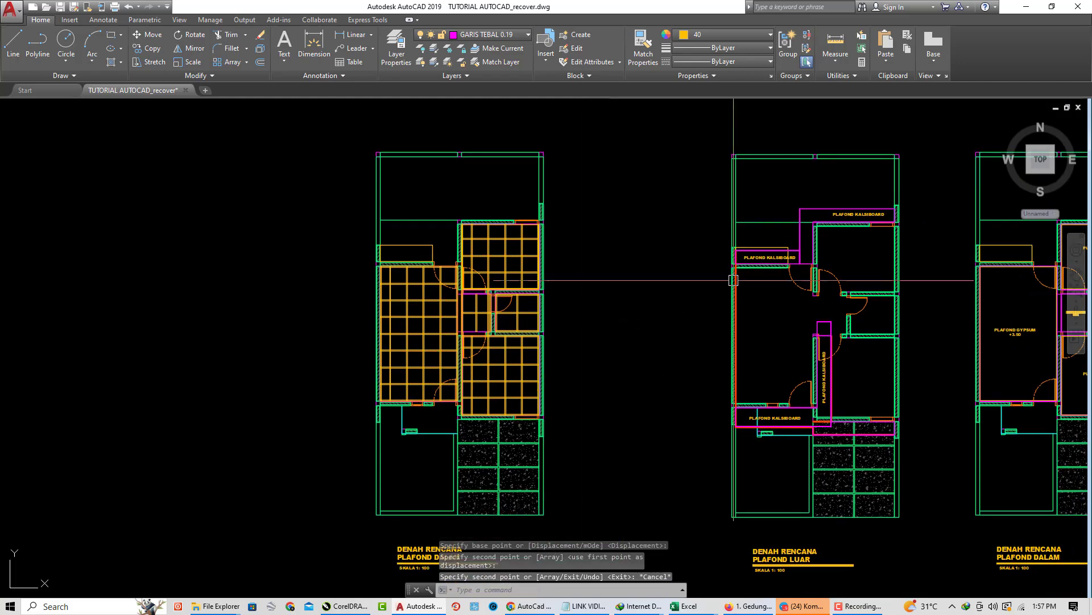
{"action": "middle_click_drag", "start_coordinate": [734, 280], "coordinate": [679, 268]}
{"action": "scroll", "coordinate": [683, 268], "scroll_direction": "up", "scroll_amount": 5}
{"action": "scroll", "coordinate": [707, 263], "scroll_direction": "down", "scroll_amount": 6}
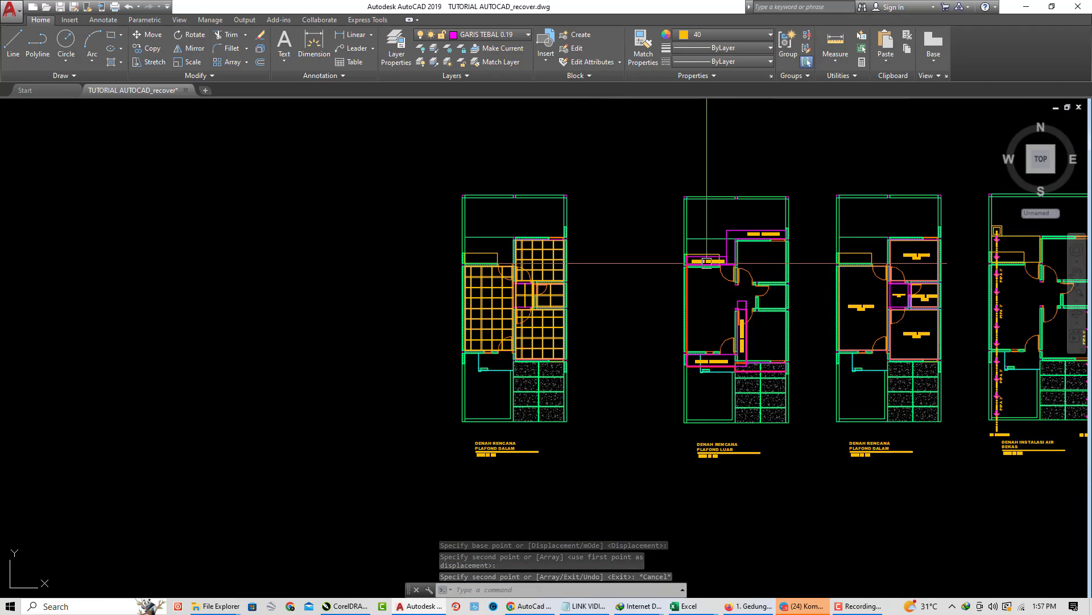
{"action": "middle_click_drag", "start_coordinate": [854, 311], "coordinate": [588, 302]}
{"action": "middle_click_drag", "start_coordinate": [531, 273], "coordinate": [644, 258]}
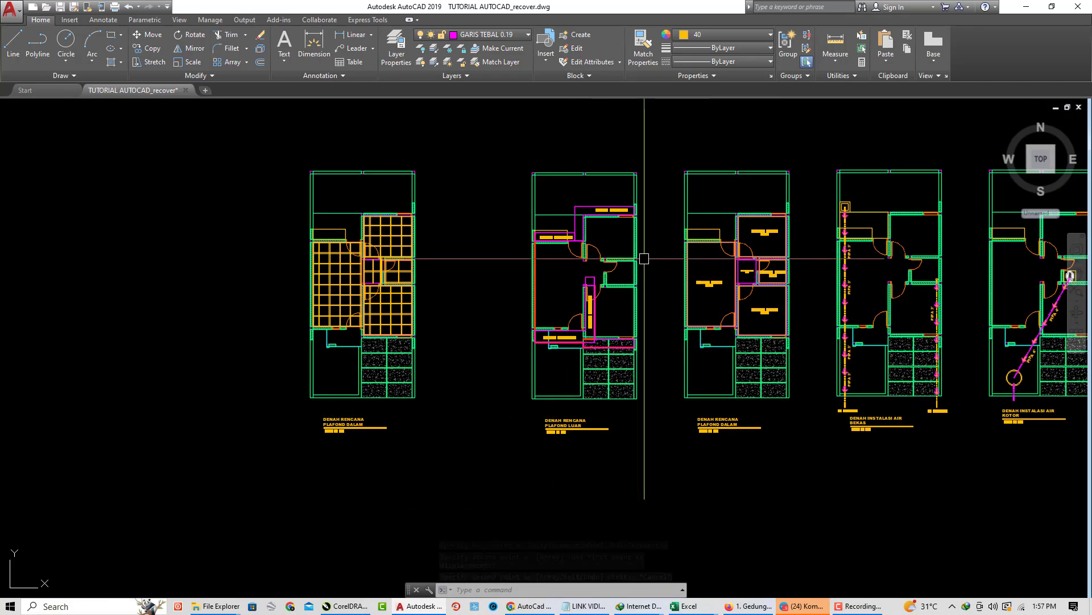
{"action": "scroll", "coordinate": [644, 259], "scroll_direction": "up", "scroll_amount": 5}
{"action": "scroll", "coordinate": [839, 315], "scroll_direction": "up", "scroll_amount": 2}
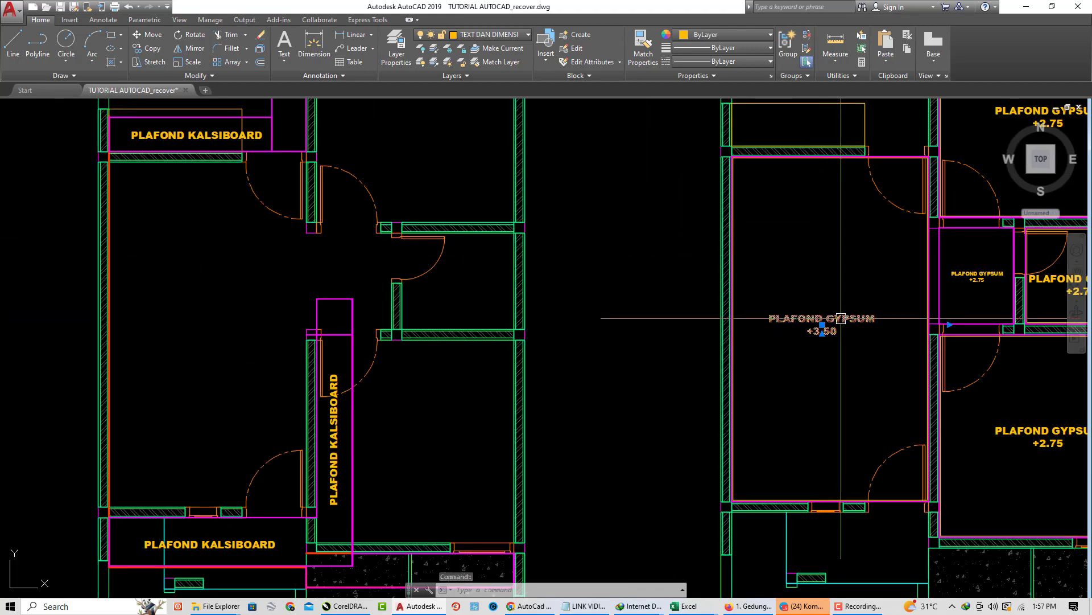
{"action": "key", "text": "Return"}
{"action": "left_click", "coordinate": [841, 318]}
{"action": "scroll", "coordinate": [586, 347], "scroll_direction": "down", "scroll_amount": 6}
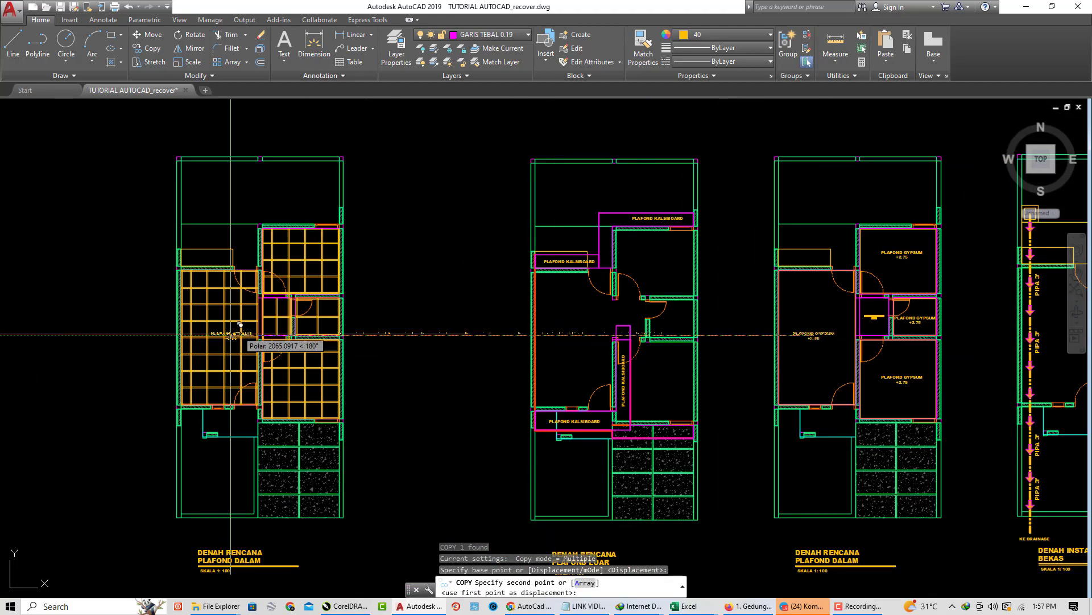
{"action": "scroll", "coordinate": [294, 332], "scroll_direction": "up", "scroll_amount": 7}
{"action": "scroll", "coordinate": [295, 331], "scroll_direction": "up", "scroll_amount": 3}
{"action": "left_click", "coordinate": [281, 330]}
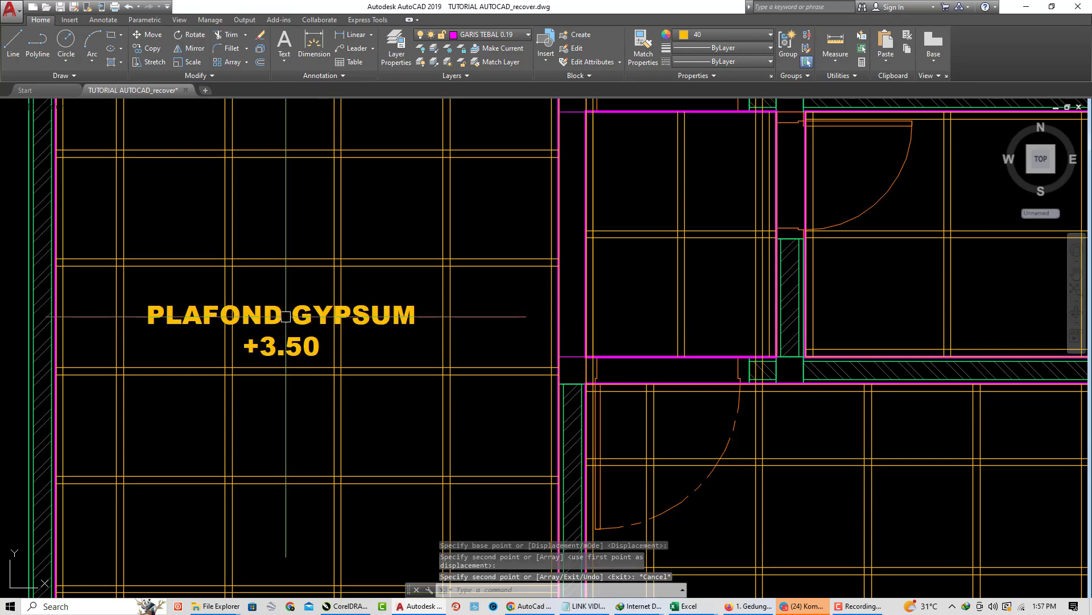
{"action": "key", "text": "Escape"}
- Replace the copied label's entire text with "Hollow 4 x 4"
{"action": "double_click", "coordinate": [100, 309]}
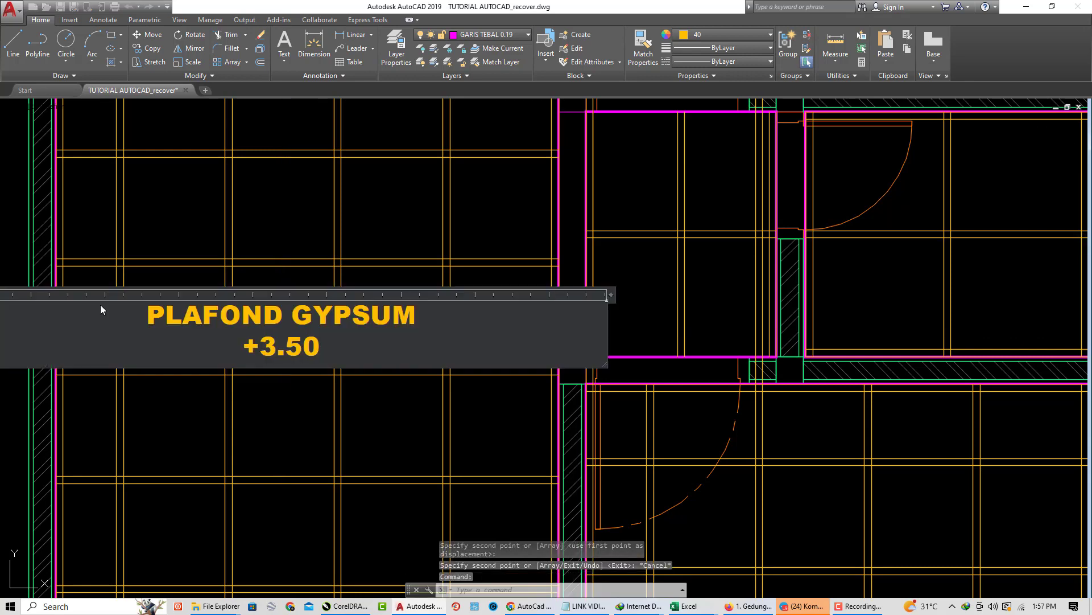
{"action": "left_click_drag", "start_coordinate": [157, 324], "coordinate": [543, 321]}
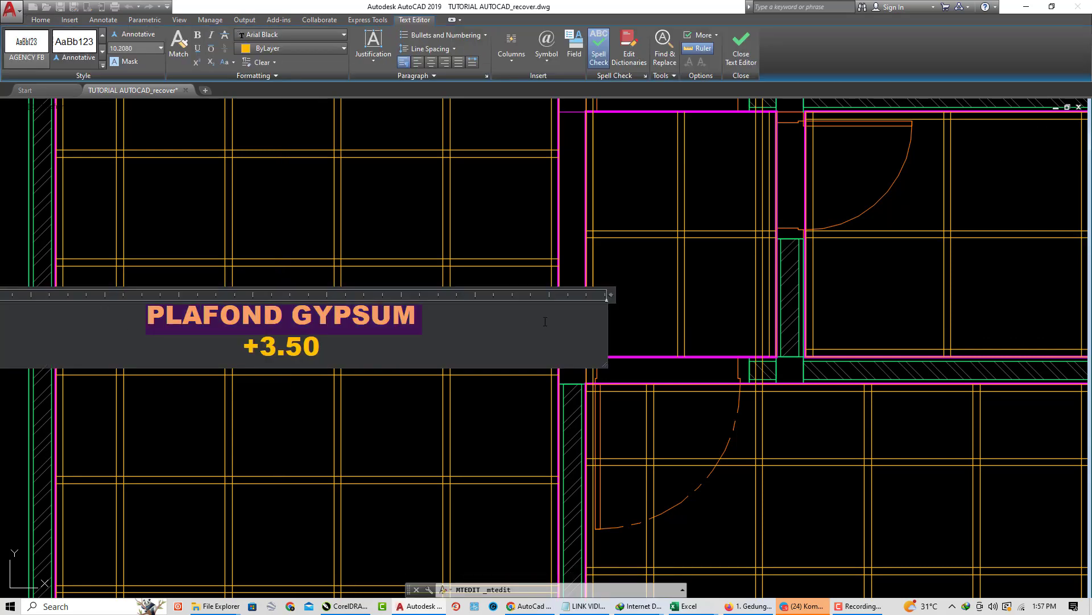
{"action": "key", "text": "Delete"}
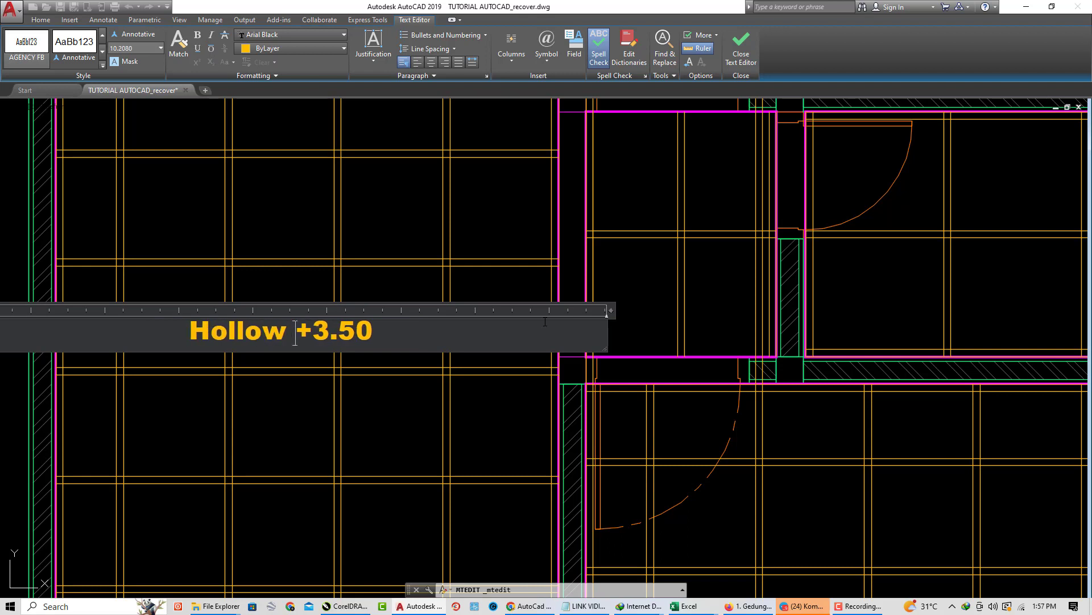
{"action": "type", "text": "Hollow 4 x 4"}
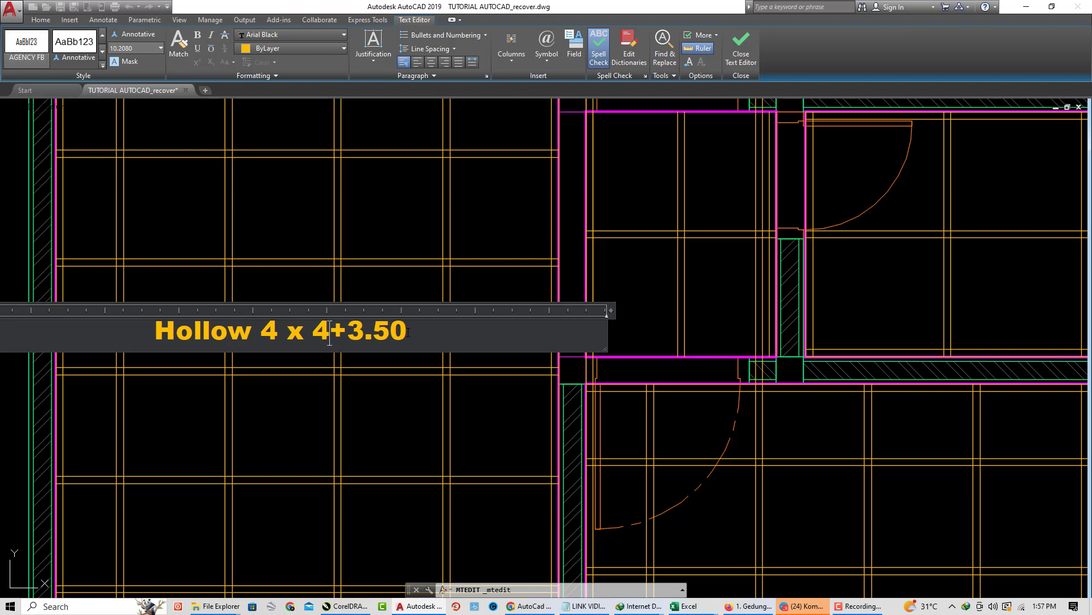
{"action": "key", "text": "Delete"}
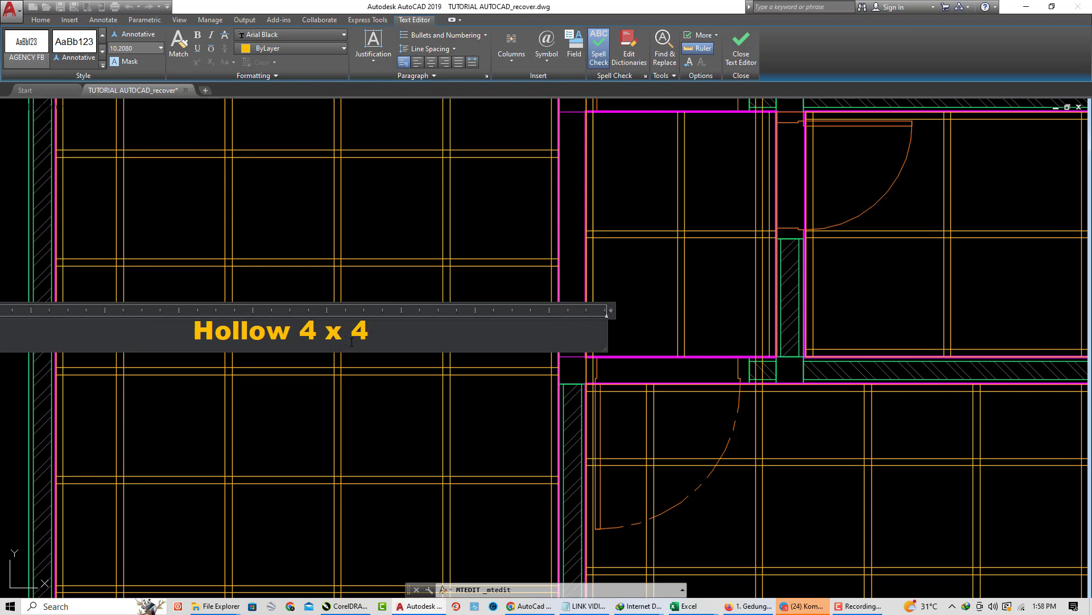
{"action": "left_click", "coordinate": [234, 420]}
- Copy the Hollow 4 x 4 label from the large left room into the upper-right and lower-right rooms of the framing plan
{"action": "scroll", "coordinate": [234, 417], "scroll_direction": "down", "scroll_amount": 5}
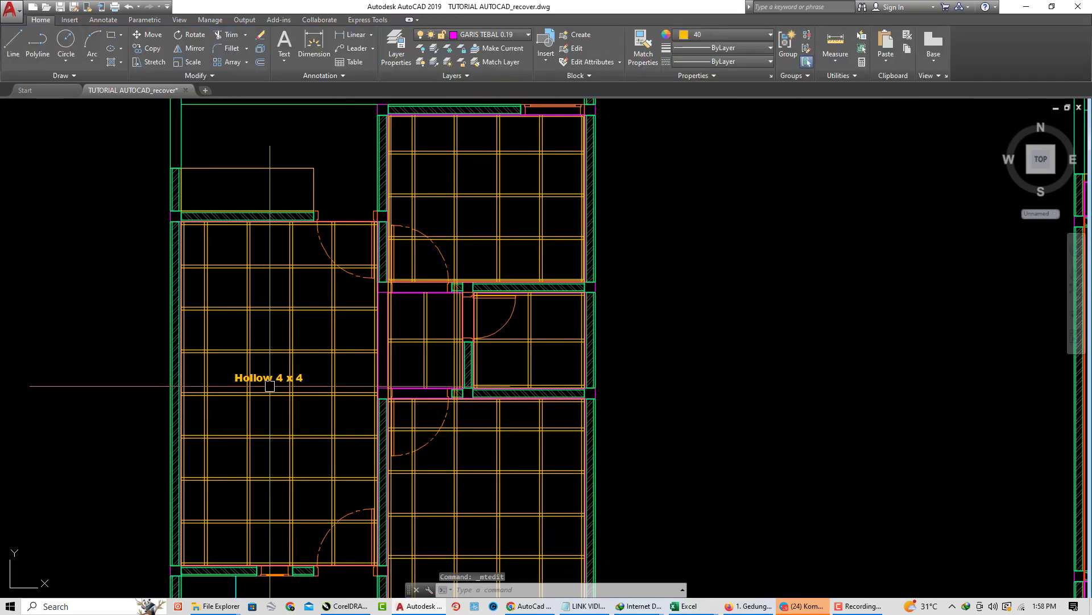
{"action": "type", "text": "co"}
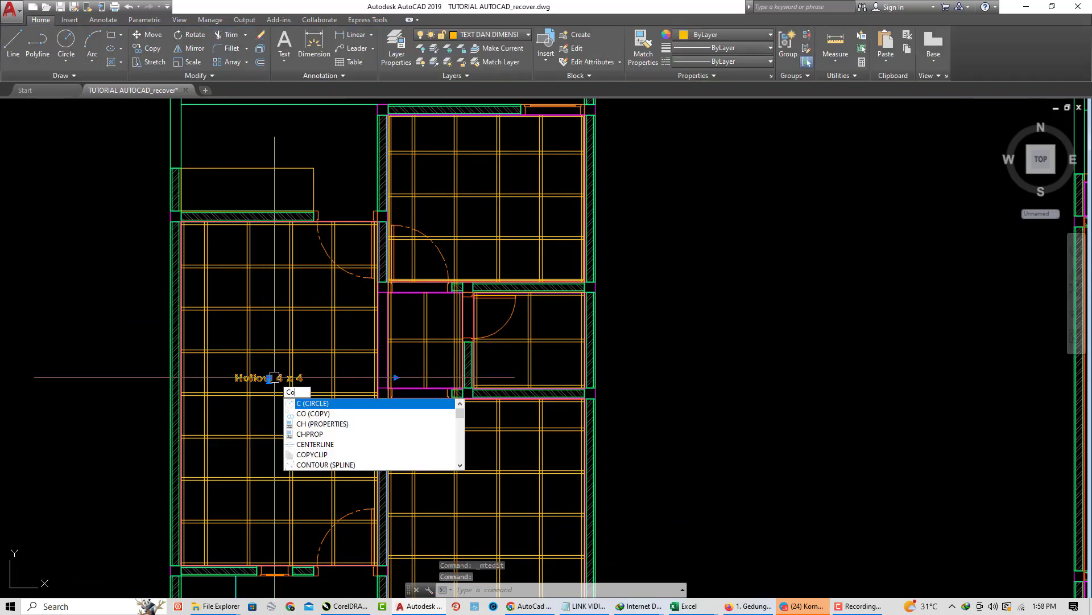
{"action": "key", "text": "Return"}
{"action": "left_click", "coordinate": [273, 377]}
{"action": "left_click", "coordinate": [490, 184]}
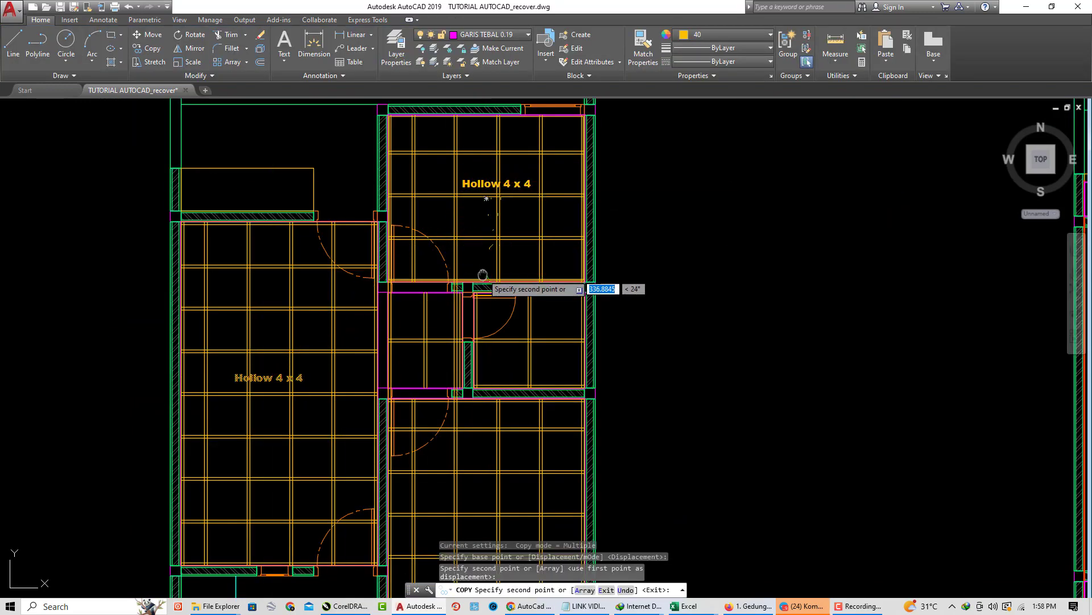
{"action": "middle_click_drag", "start_coordinate": [483, 273], "coordinate": [485, 180]}
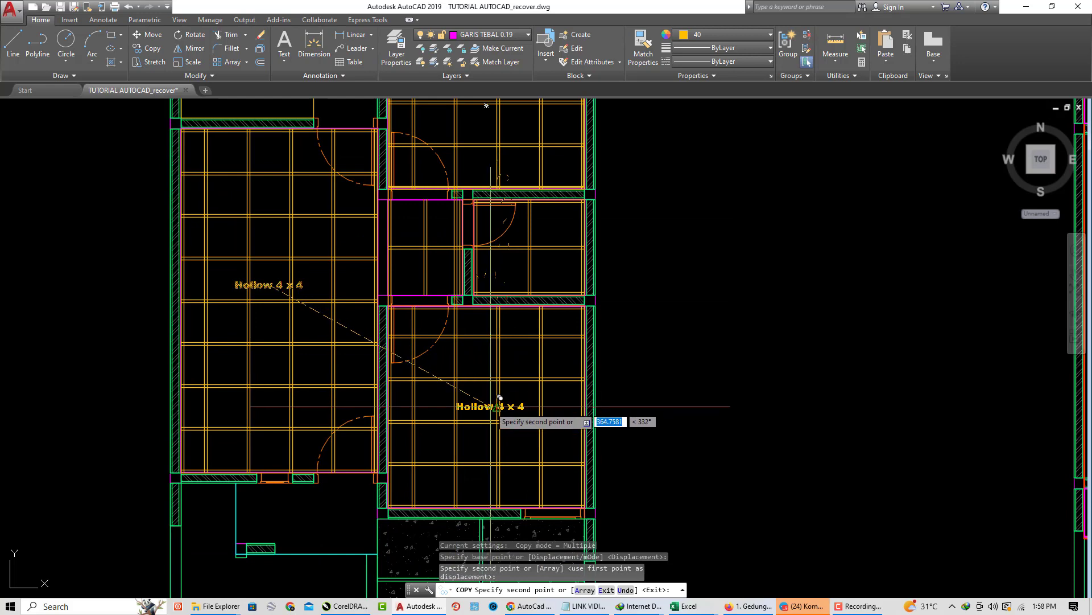
{"action": "left_click", "coordinate": [499, 398]}
{"action": "key", "text": "Escape"}
- Change the framing plan's title to "DENAH RENCANA RANGKA PLAFOND DALAM" by inserting the word RANGKA before PLAFOND
{"action": "scroll", "coordinate": [569, 387], "scroll_direction": "down", "scroll_amount": 6}
{"action": "scroll", "coordinate": [489, 444], "scroll_direction": "up", "scroll_amount": 2}
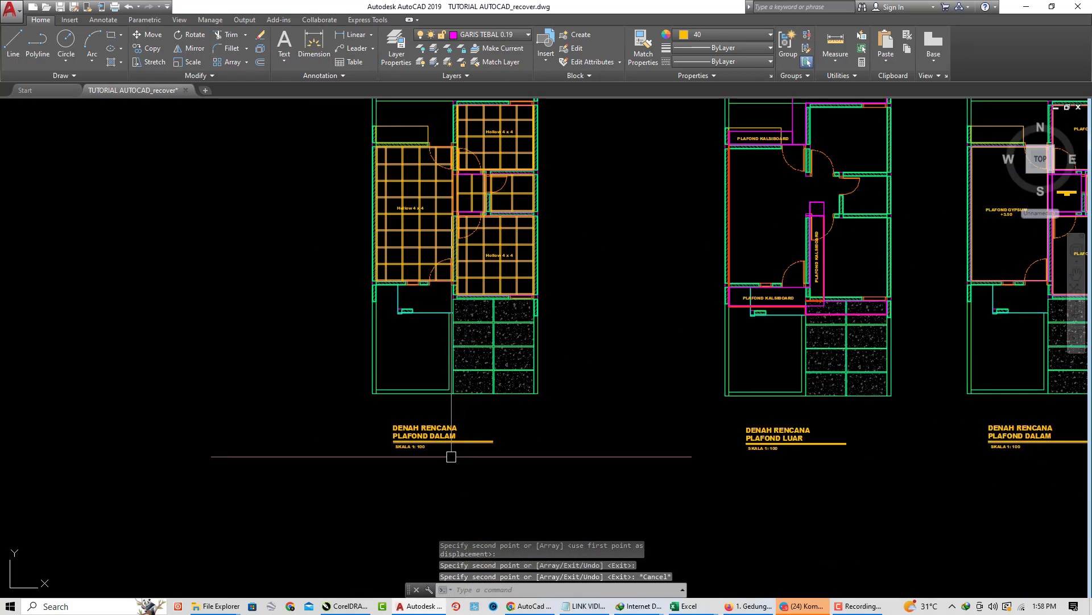
{"action": "scroll", "coordinate": [451, 456], "scroll_direction": "up", "scroll_amount": 4}
{"action": "key", "text": "Escape"}
{"action": "key", "text": "Escape"}
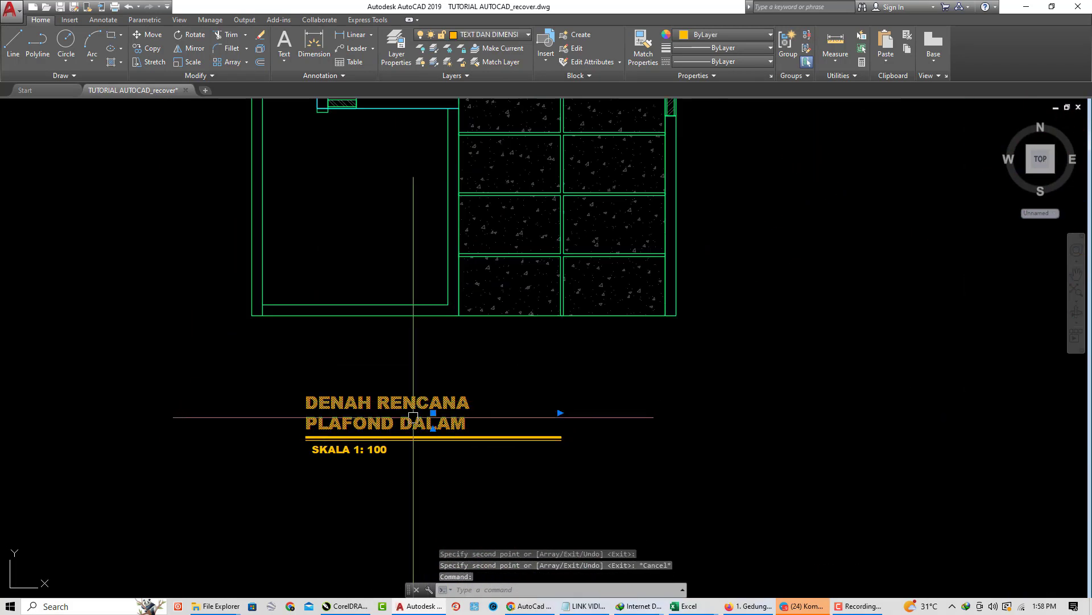
{"action": "double_click", "coordinate": [387, 424]}
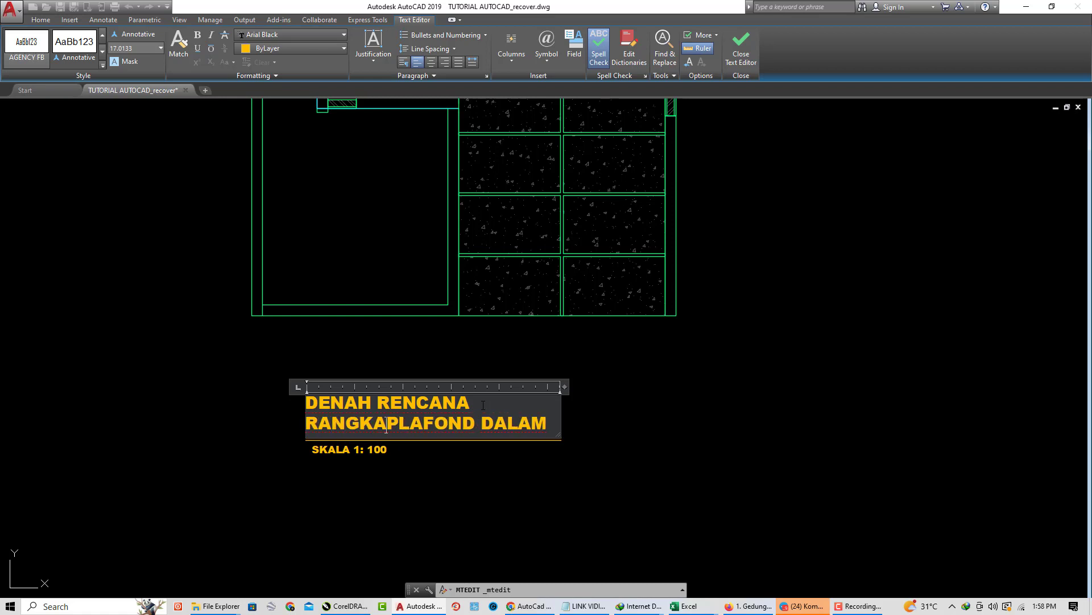
{"action": "left_click", "coordinate": [483, 468]}
- Copy the complete DENAH RENCANA PLAFOND LUAR plan with its title to the empty space left of the framing plan
{"action": "scroll", "coordinate": [455, 469], "scroll_direction": "down", "scroll_amount": 5}
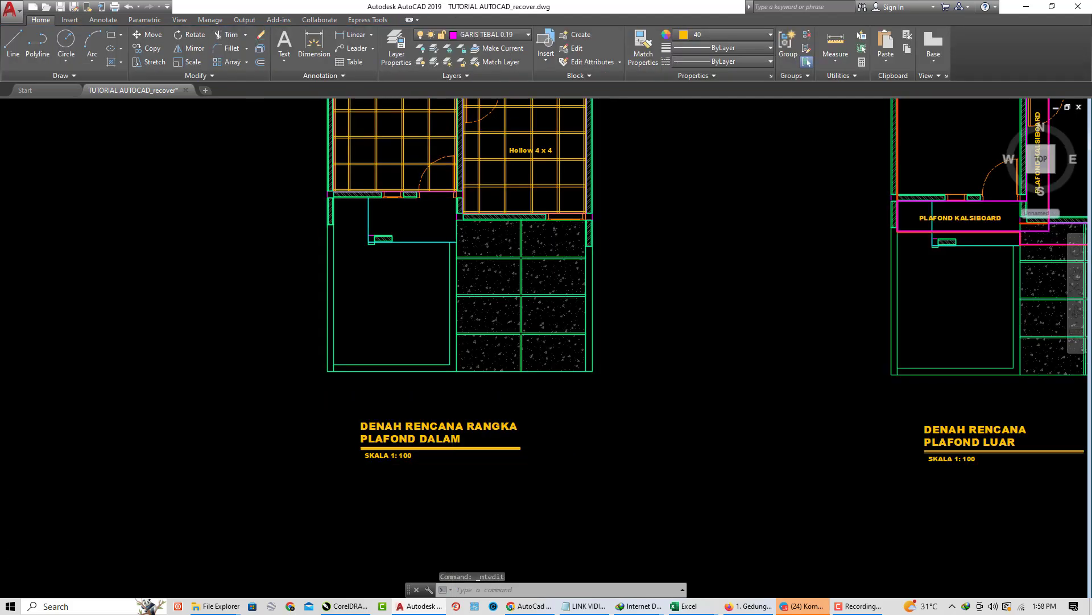
{"action": "middle_click_drag", "start_coordinate": [498, 391], "coordinate": [432, 375]}
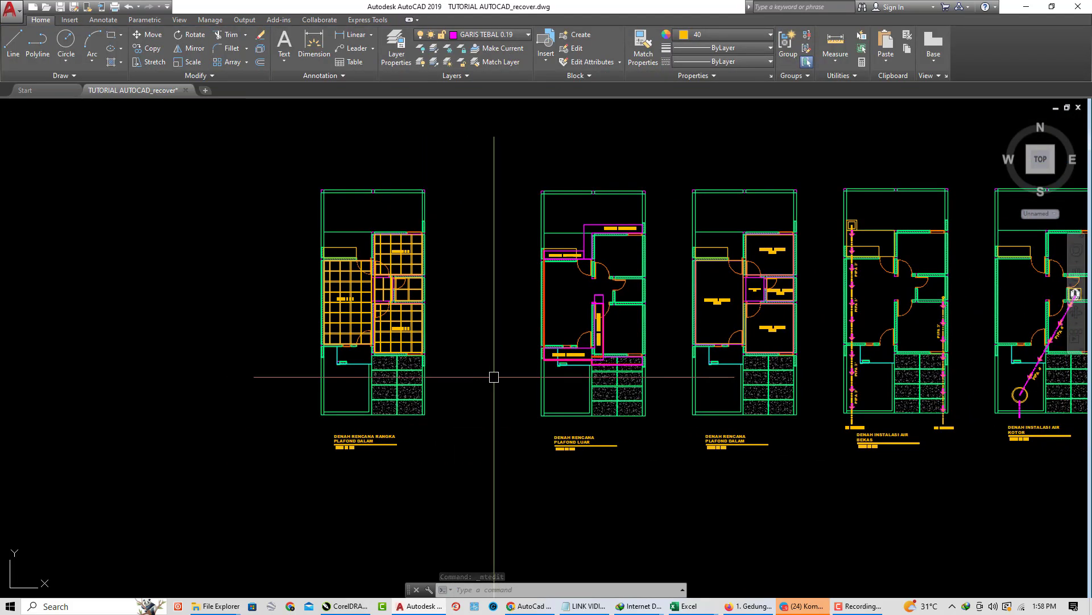
{"action": "middle_click_drag", "start_coordinate": [389, 385], "coordinate": [465, 436]}
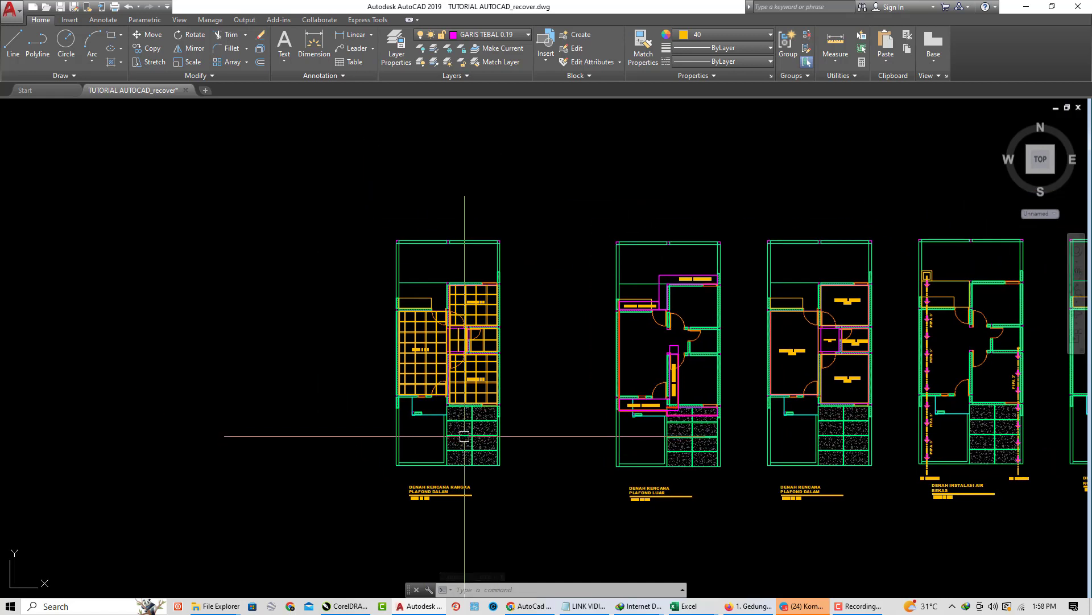
{"action": "left_click", "coordinate": [725, 511]}
{"action": "left_click", "coordinate": [592, 220]}
{"action": "type", "text": "C"}
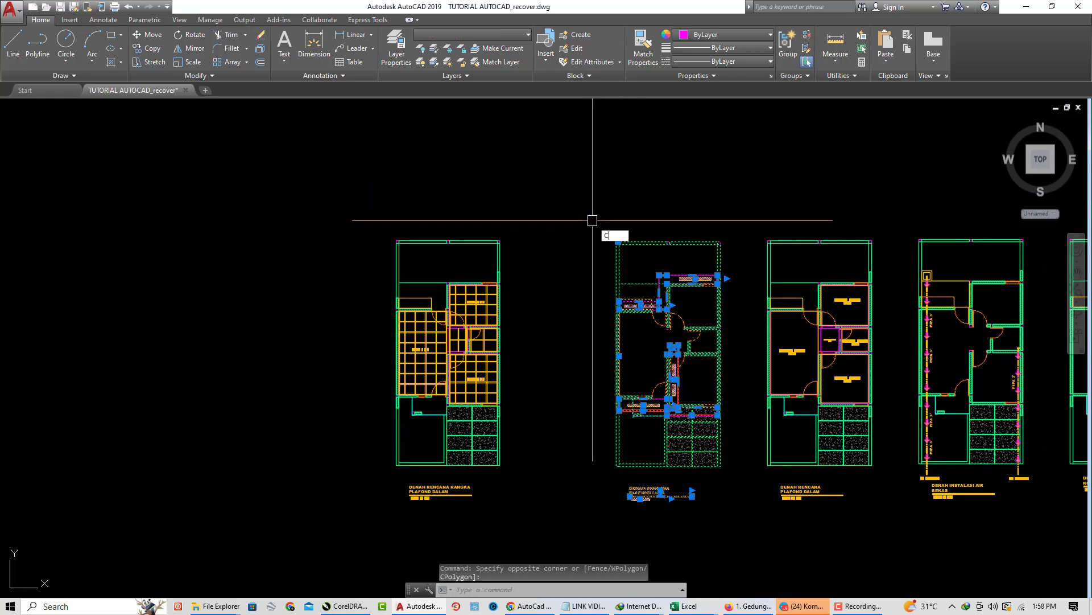
{"action": "type", "text": "O"}
{"action": "key", "text": "Return"}
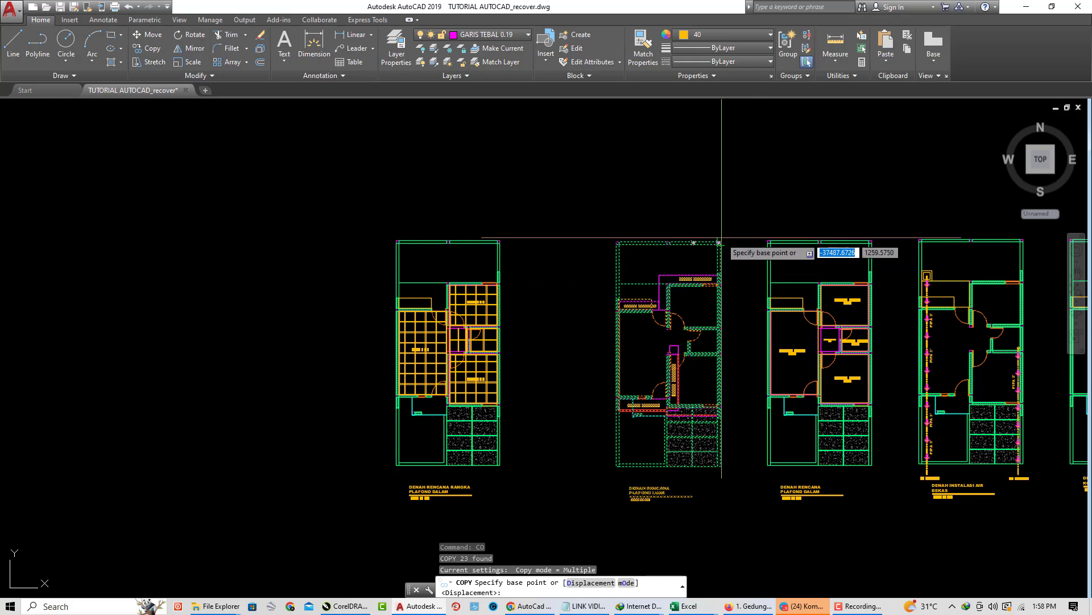
{"action": "left_click", "coordinate": [719, 242]}
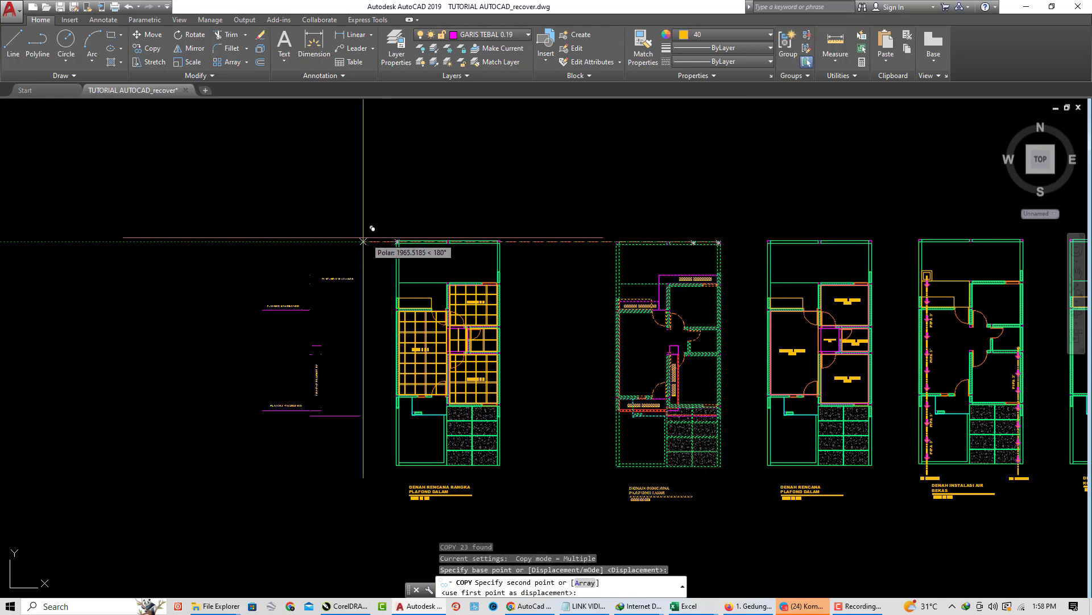
{"action": "left_click", "coordinate": [331, 242]}
{"action": "key", "text": "Escape"}
{"action": "scroll", "coordinate": [233, 344], "scroll_direction": "up", "scroll_amount": 4}
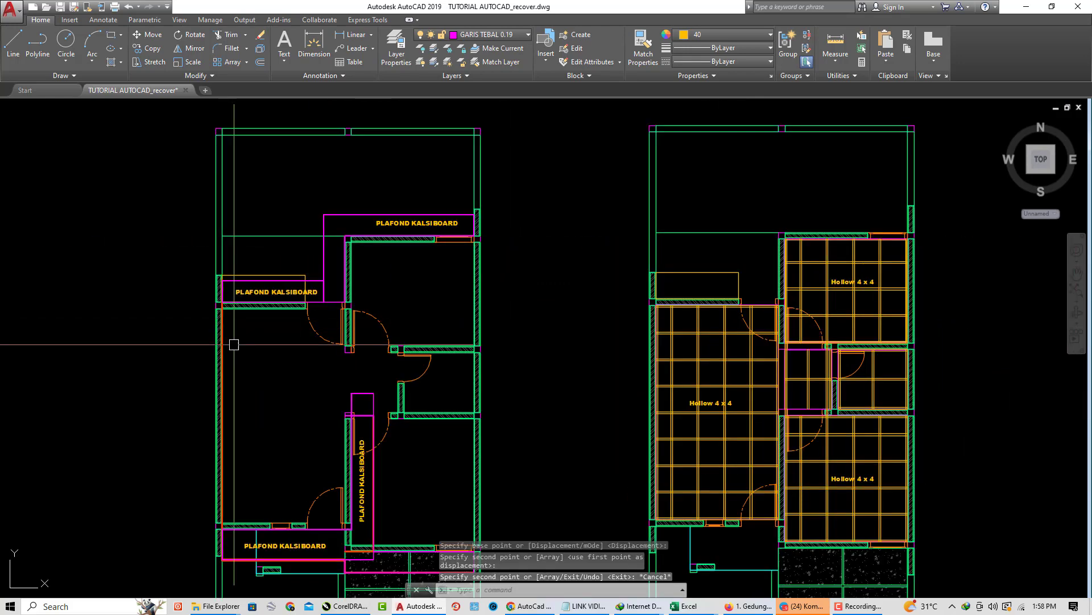
- Erase the copied PLAFOND LUAR plan and its title from the left of the framing plan
{"action": "middle_click_drag", "start_coordinate": [234, 345], "coordinate": [244, 258]}
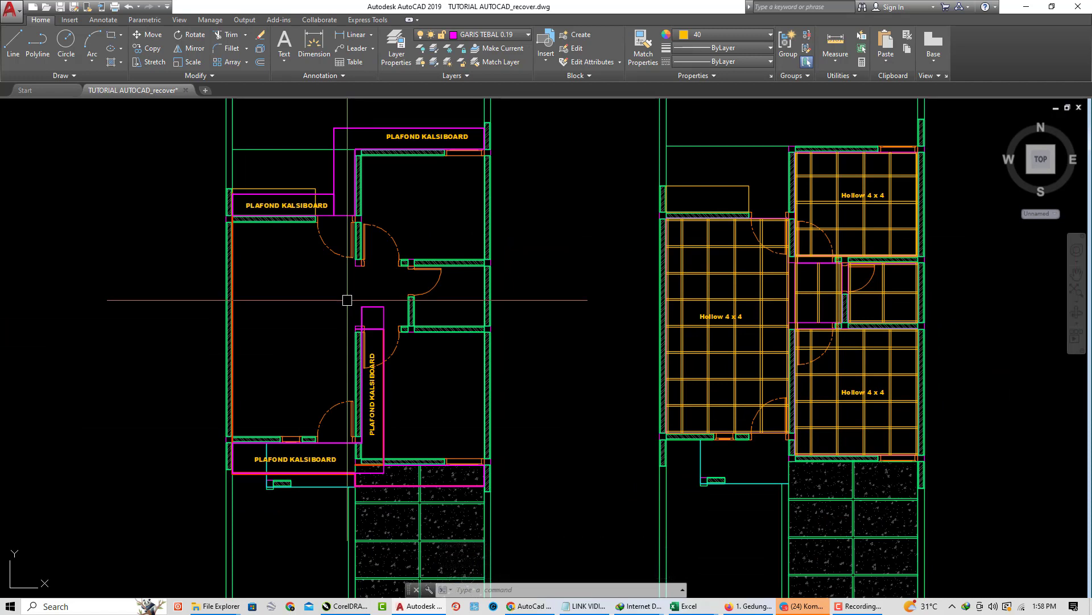
{"action": "scroll", "coordinate": [263, 366], "scroll_direction": "down", "scroll_amount": 5}
{"action": "middle_click_drag", "start_coordinate": [263, 366], "coordinate": [263, 337]}
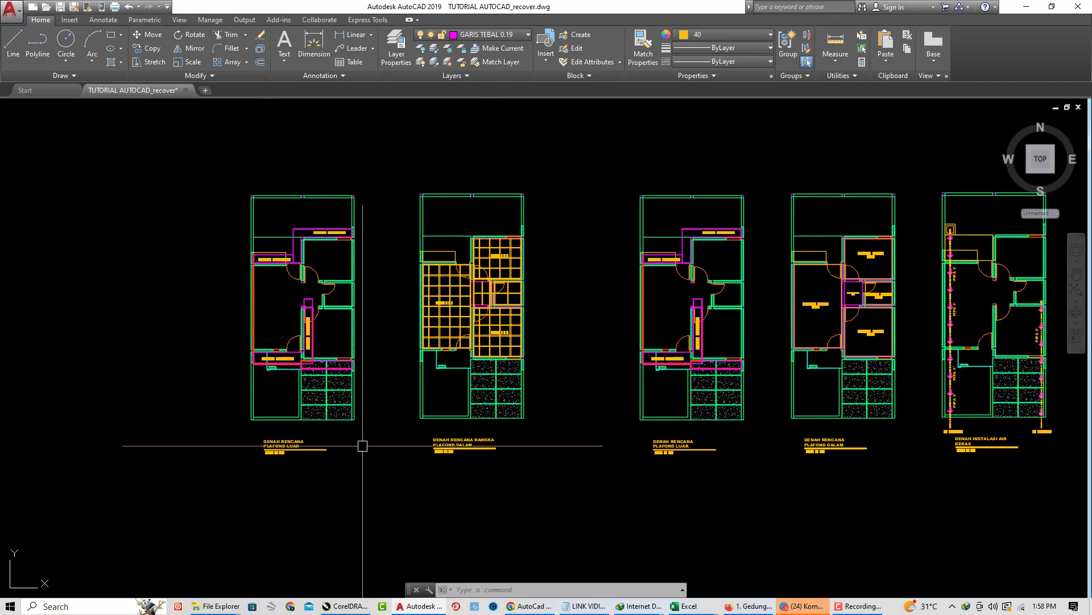
{"action": "scroll", "coordinate": [343, 384], "scroll_direction": "up", "scroll_amount": 4}
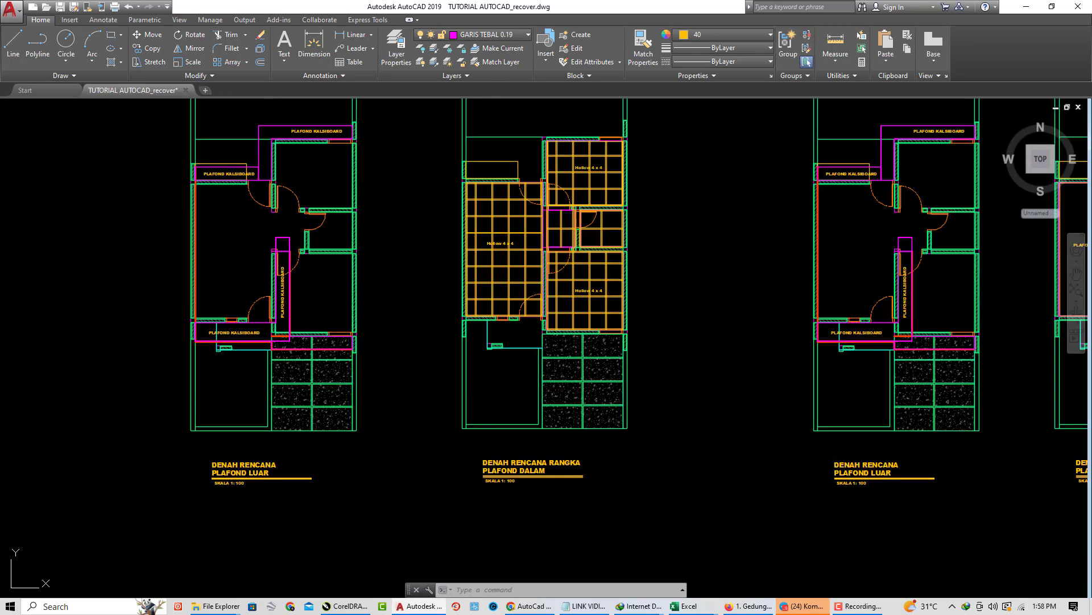
{"action": "left_click", "coordinate": [354, 478]}
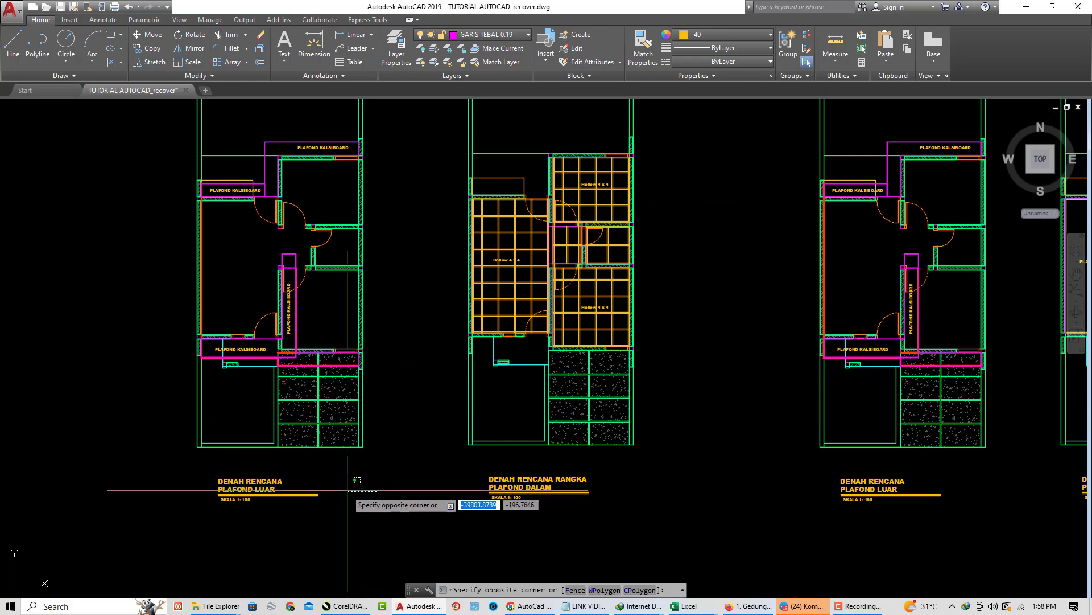
{"action": "scroll", "coordinate": [335, 484], "scroll_direction": "down", "scroll_amount": 6}
{"action": "left_click", "coordinate": [298, 367]}
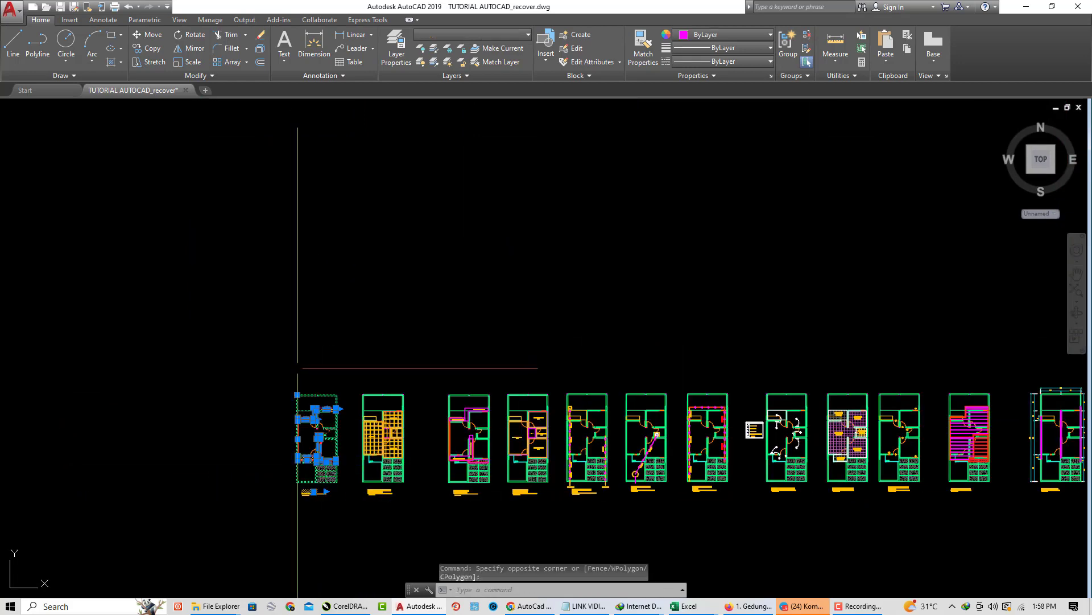
{"action": "left_click", "coordinate": [359, 513]}
{"action": "type", "text": "E"}
{"action": "key", "text": "Return"}
{"action": "scroll", "coordinate": [373, 489], "scroll_direction": "up", "scroll_amount": 6}
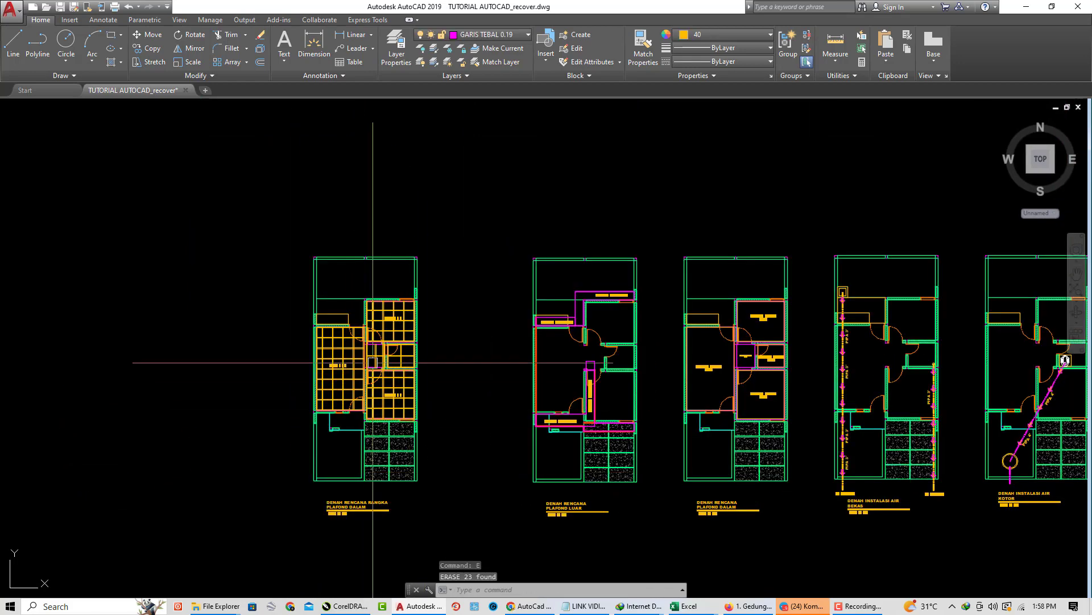
{"action": "middle_click_drag", "start_coordinate": [387, 413], "coordinate": [348, 450]}
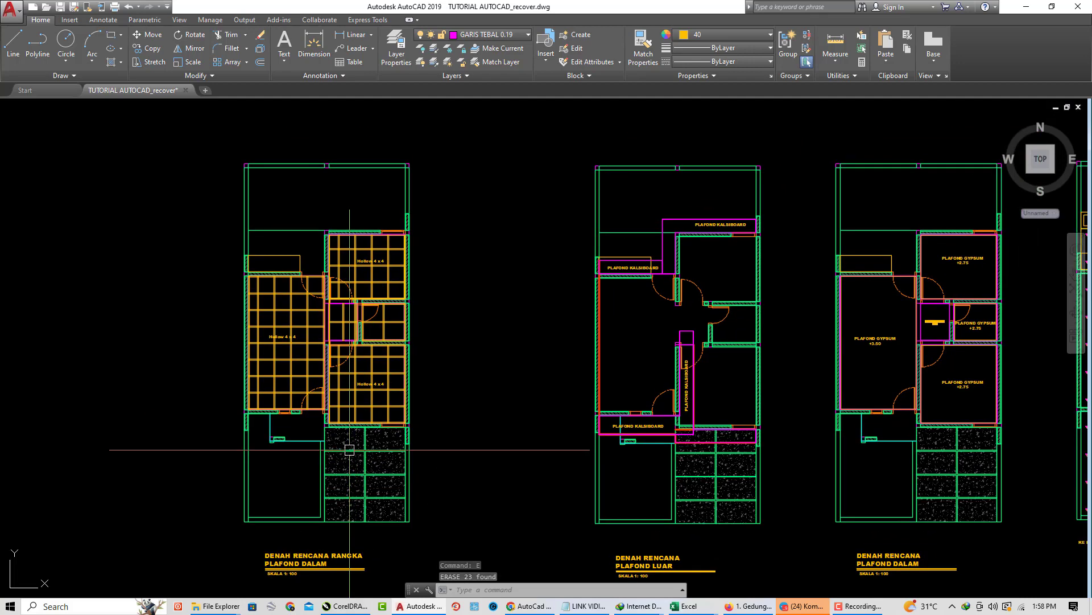